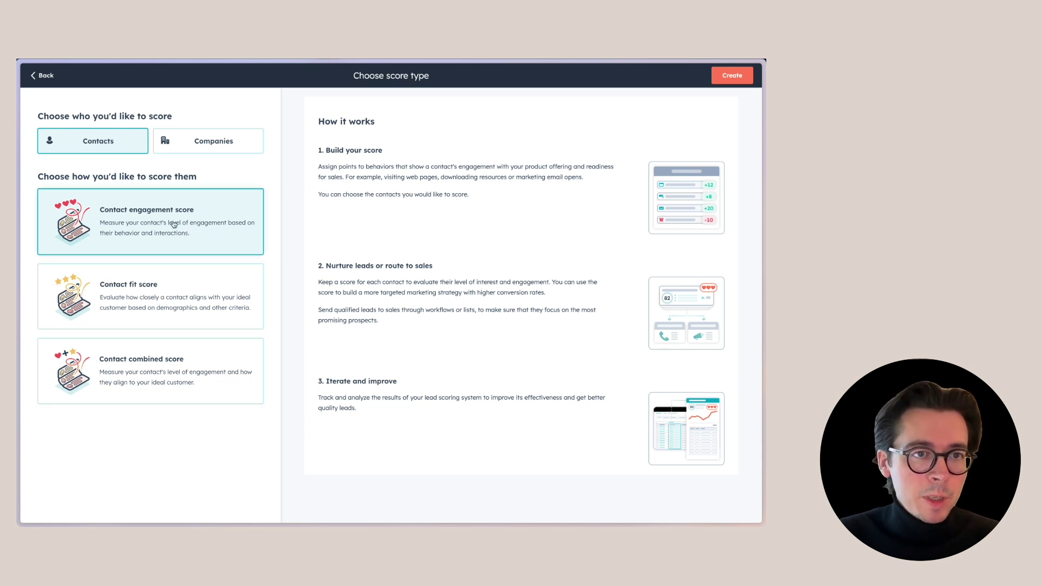
- Create a contact engagement score and add a first event group to it
{"action": "left_click", "coordinate": [733, 77]}
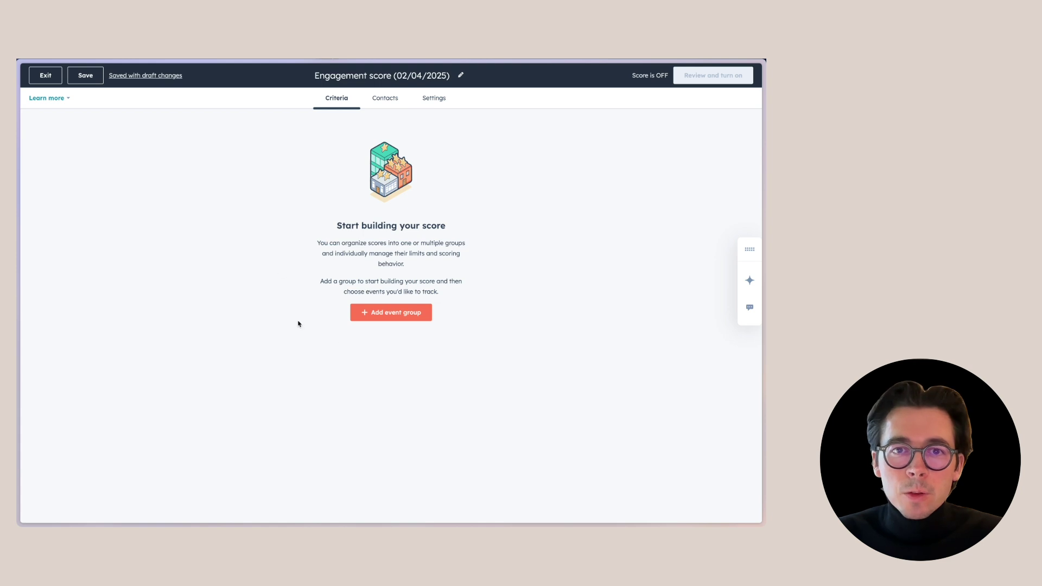
{"action": "left_click", "coordinate": [402, 319]}
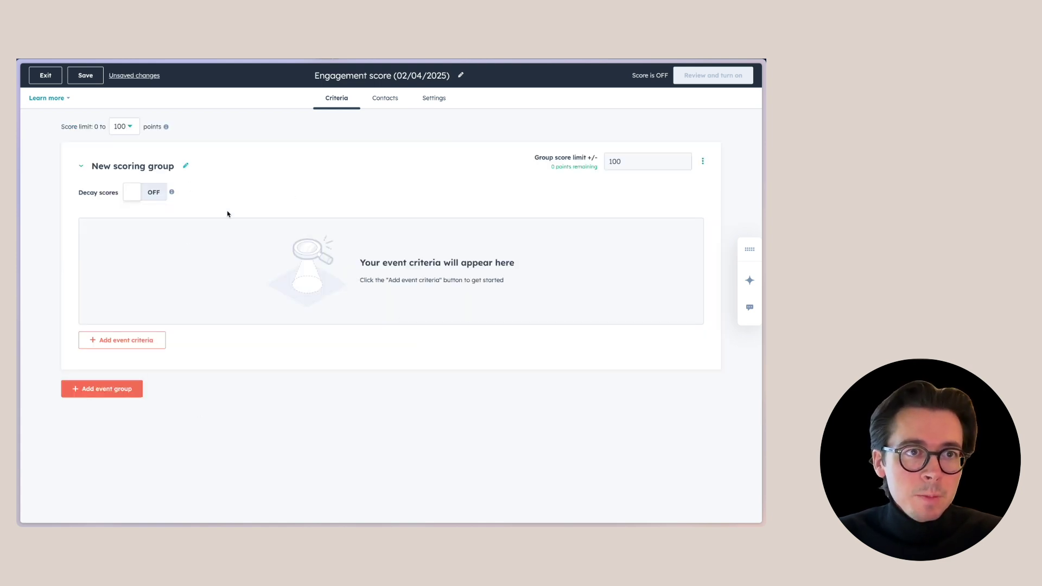
{"action": "left_click_drag", "start_coordinate": [61, 127], "coordinate": [97, 128]}
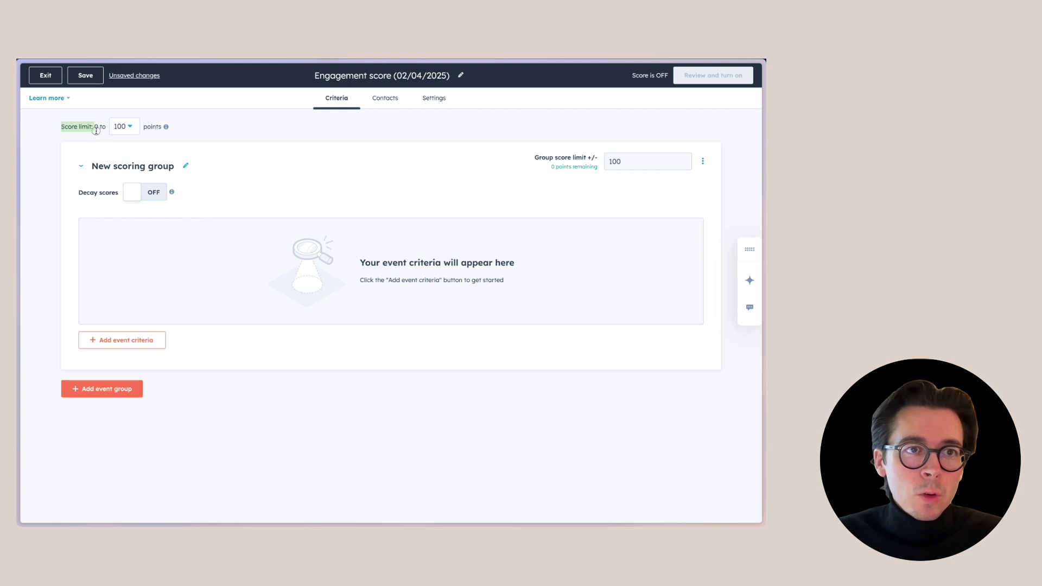
{"action": "left_click", "coordinate": [99, 130]}
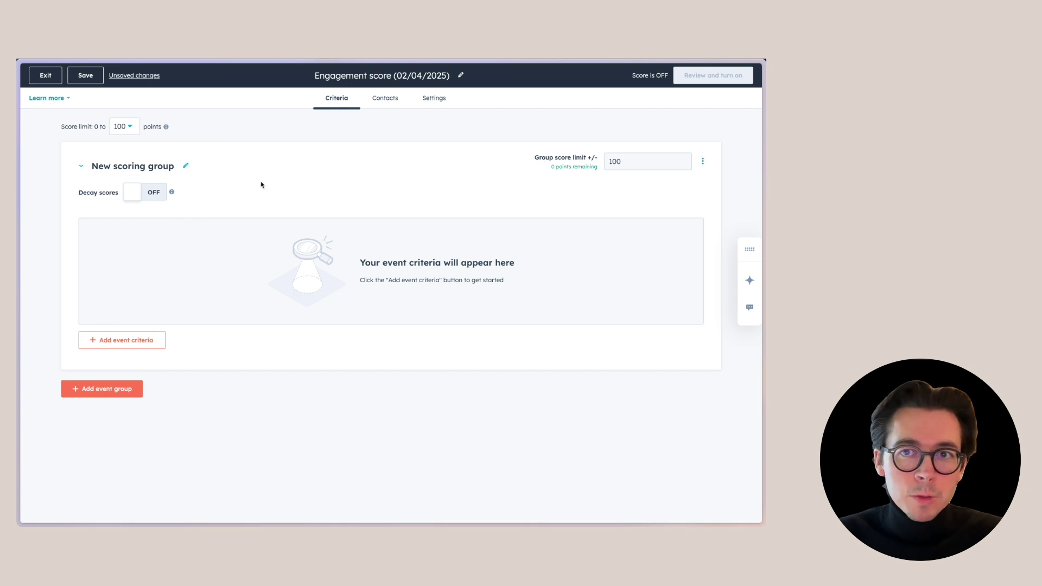
- Add Web Events criteria to the new scoring group with Page visited as the event
{"action": "left_click", "coordinate": [126, 346]}
{"action": "scroll", "coordinate": [201, 415], "scroll_direction": "down", "scroll_amount": 2}
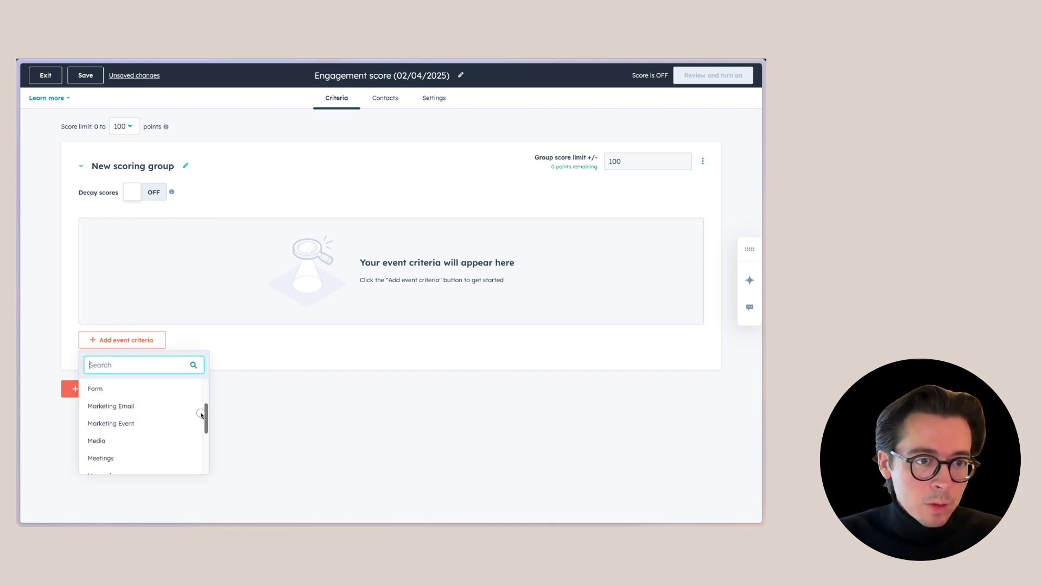
{"action": "scroll", "coordinate": [198, 429], "scroll_direction": "down", "scroll_amount": 4}
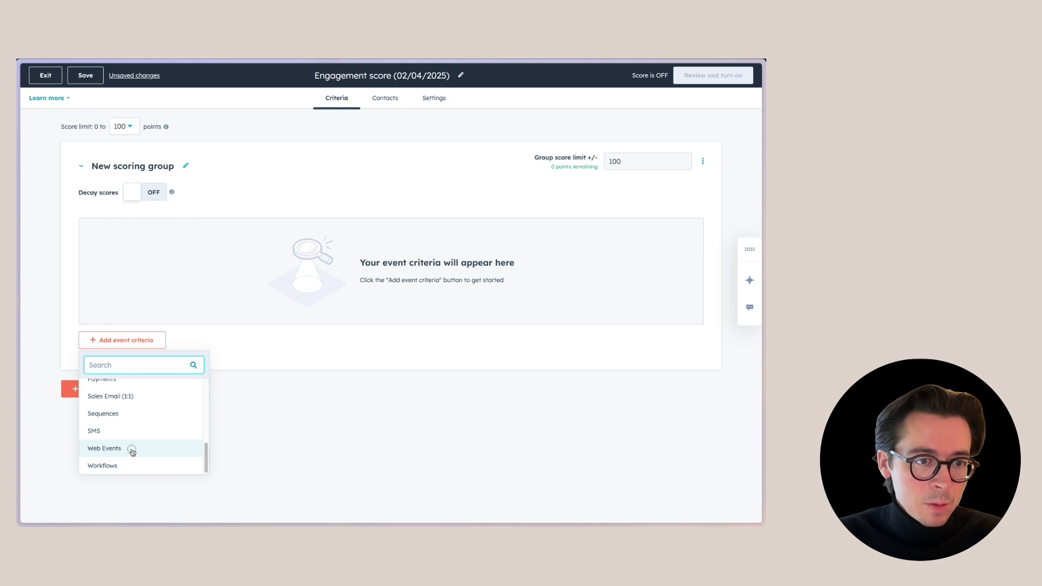
{"action": "left_click", "coordinate": [132, 451]}
{"action": "left_click", "coordinate": [199, 273]}
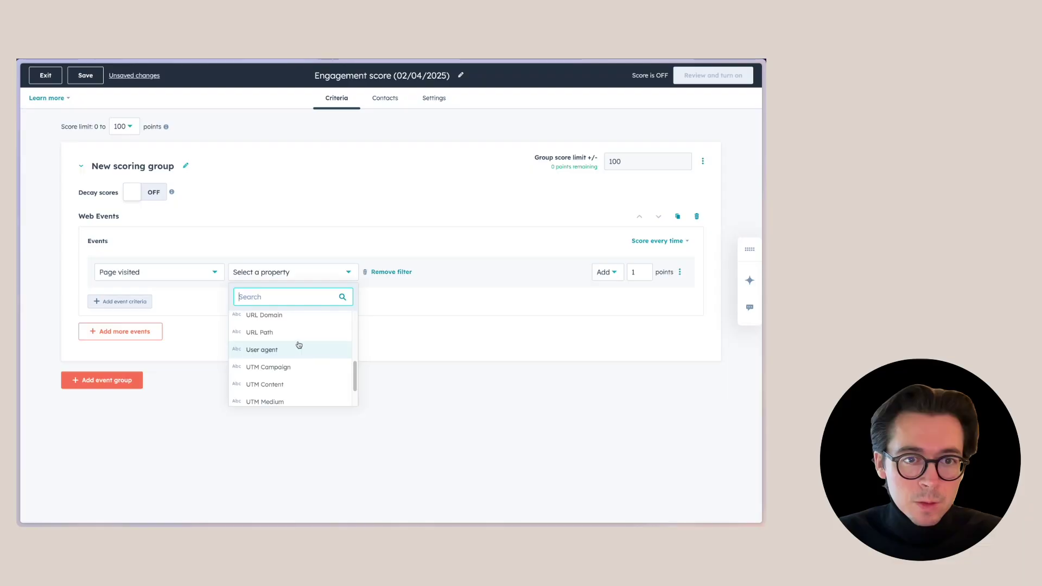
- Filter the page visit to a URL Path that contains any of "pricing" and award it 10 points
{"action": "left_click", "coordinate": [295, 333]}
{"action": "left_click", "coordinate": [174, 294]}
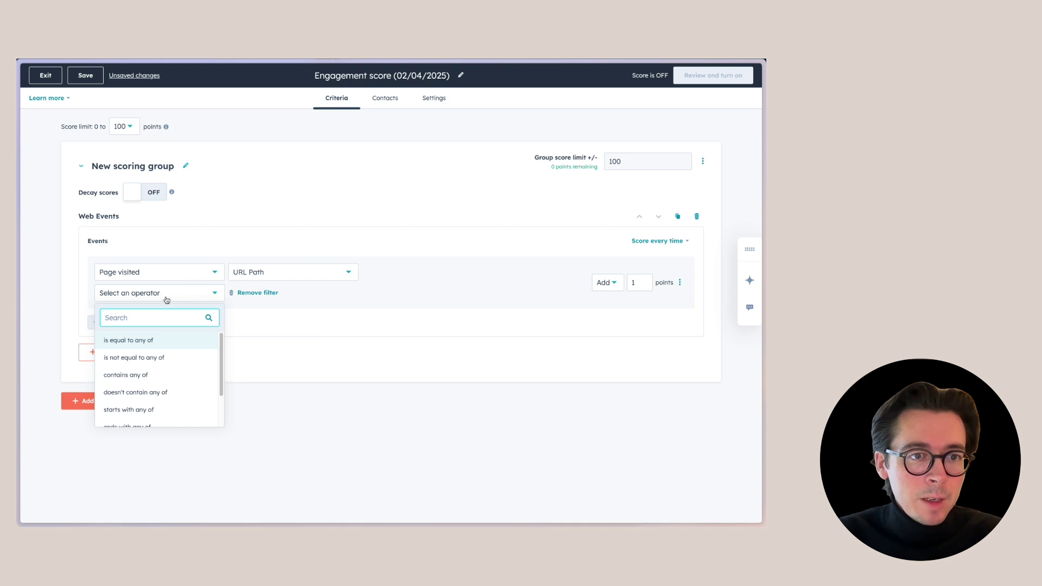
{"action": "left_click", "coordinate": [154, 374]}
{"action": "left_click", "coordinate": [262, 295]}
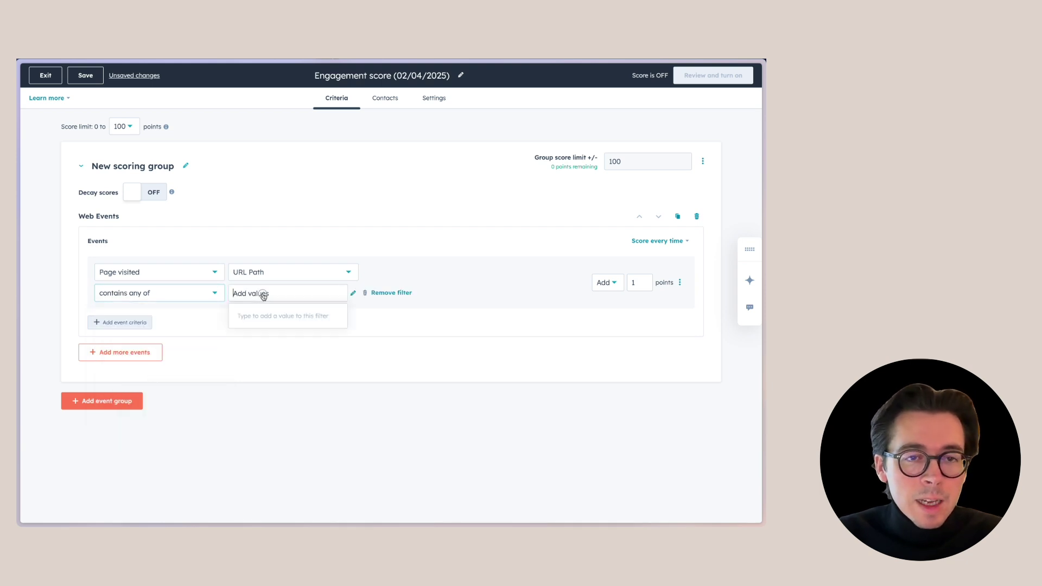
{"action": "type", "text": "pricing"}
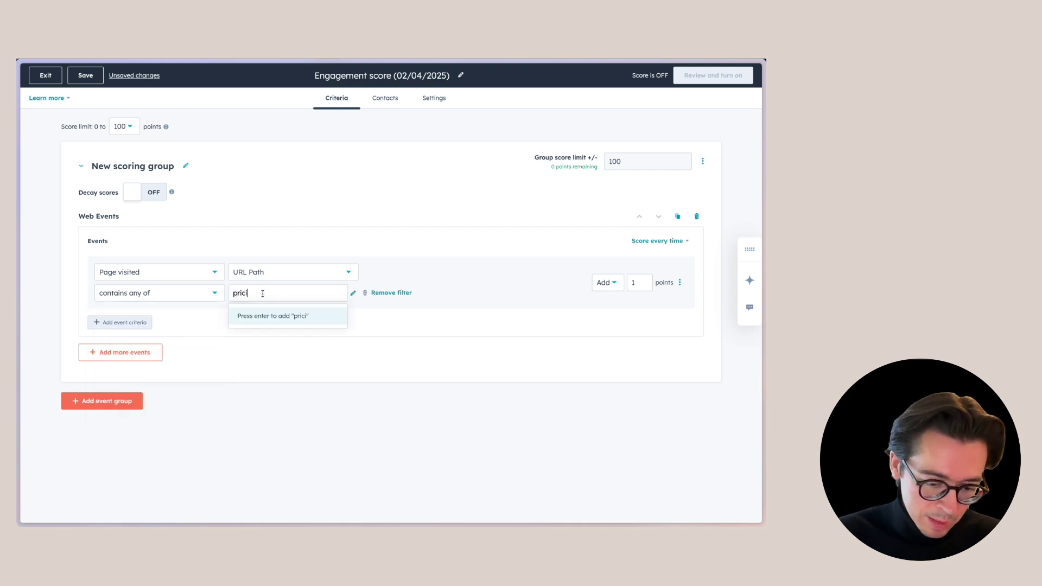
{"action": "left_click", "coordinate": [280, 318]}
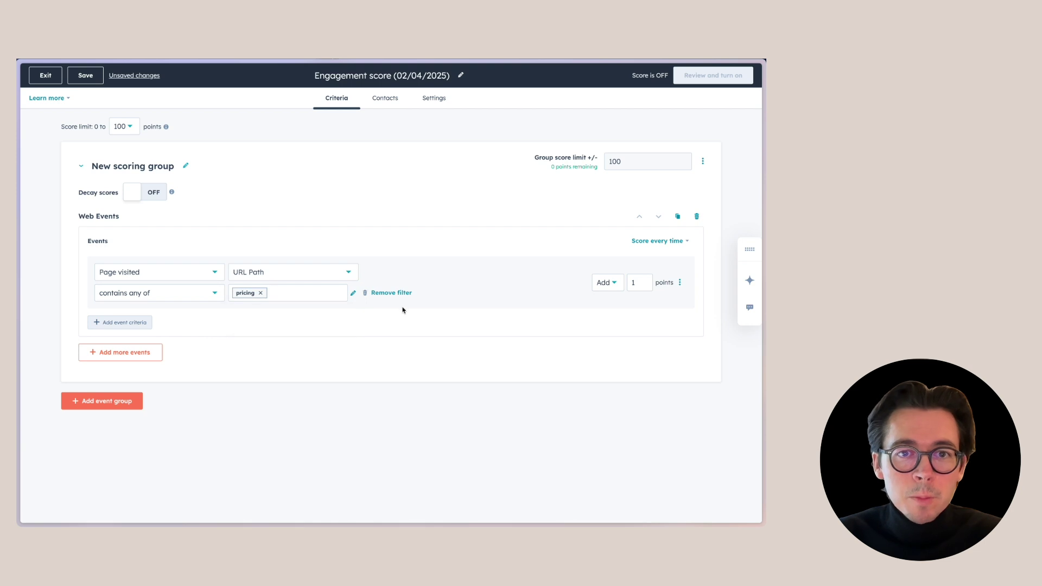
{"action": "left_click", "coordinate": [635, 283]}
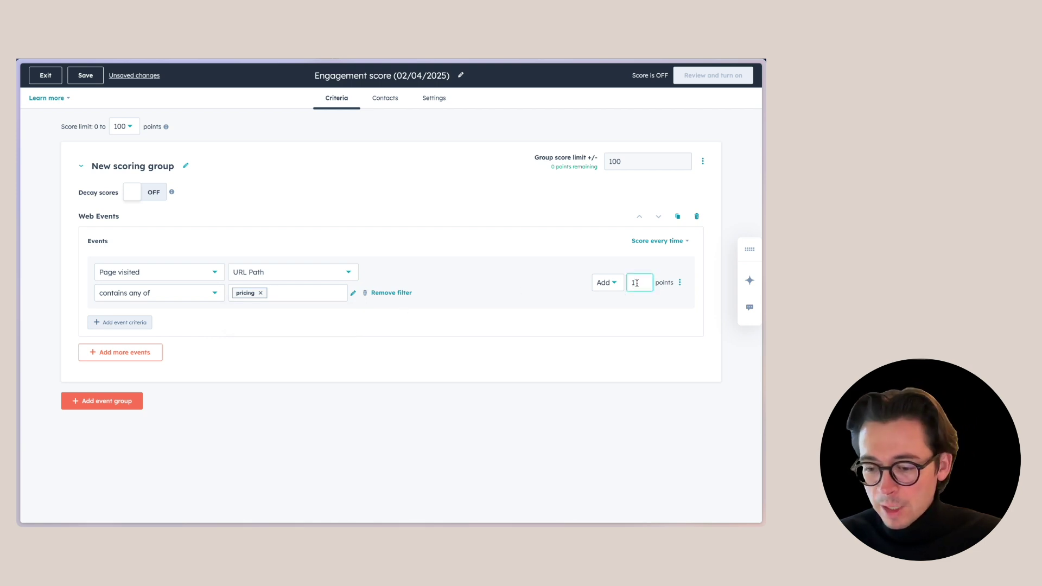
{"action": "type", "text": "0"}
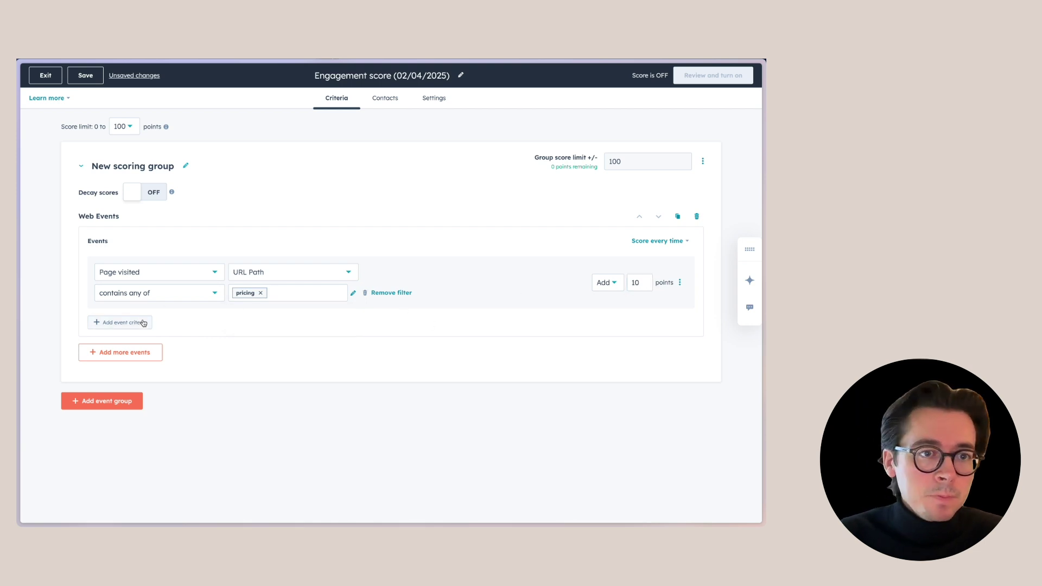
- Add a second Page visited criterion under Web Events, filtered by URL Path with the operator "contains any of"
{"action": "left_click", "coordinate": [140, 322]}
{"action": "left_click", "coordinate": [157, 337]}
{"action": "left_click", "coordinate": [205, 354]}
{"action": "left_click", "coordinate": [205, 351]}
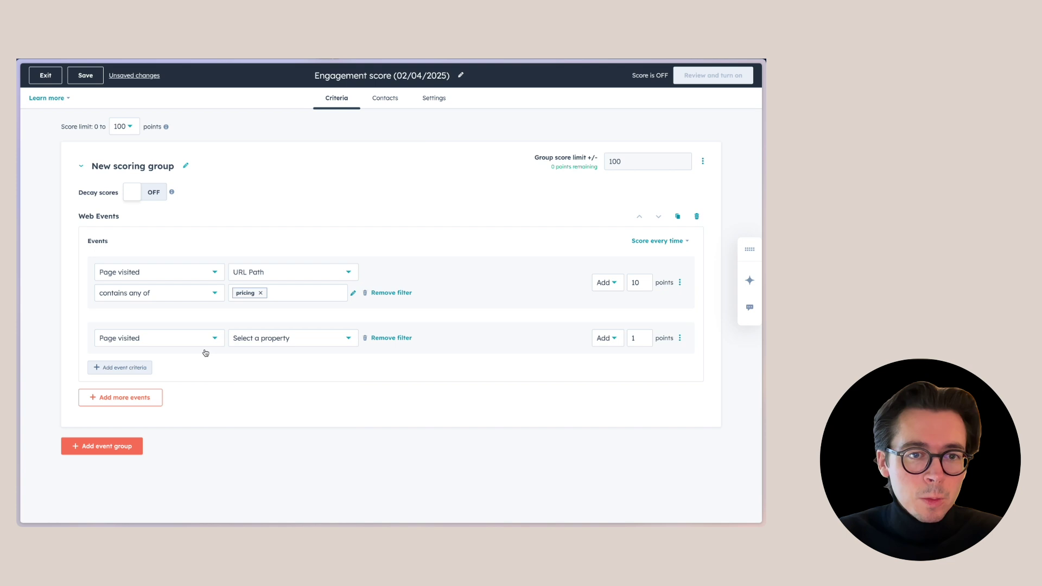
{"action": "left_click", "coordinate": [280, 337]}
{"action": "scroll", "coordinate": [278, 458], "scroll_direction": "down", "scroll_amount": 5}
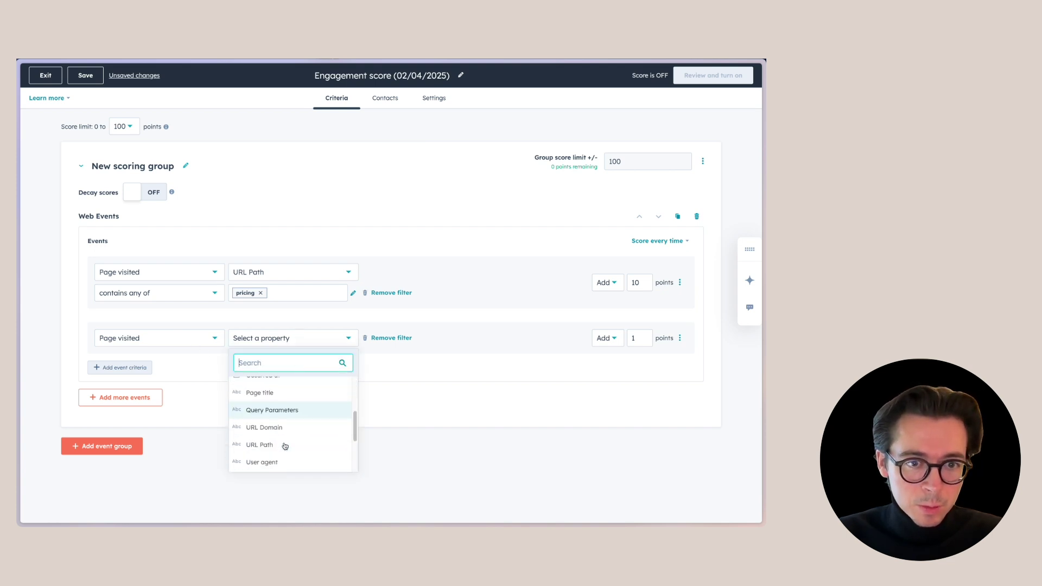
{"action": "left_click", "coordinate": [276, 407]}
{"action": "left_click", "coordinate": [181, 359]}
{"action": "left_click", "coordinate": [158, 418]}
- Enter "content-offer-x" as the second criterion's URL Path value and award it 5 points
{"action": "left_click", "coordinate": [289, 361]}
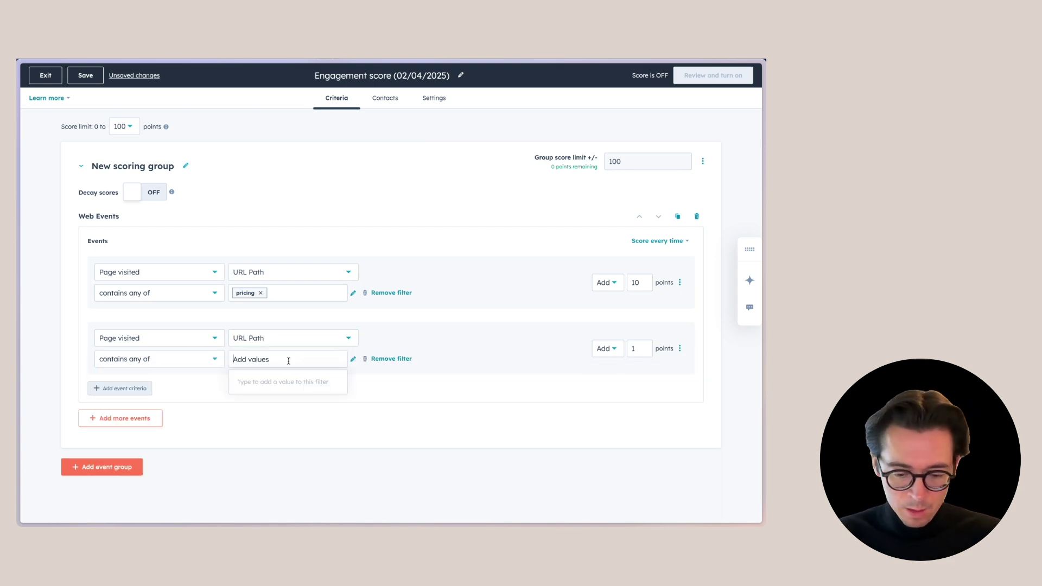
{"action": "type", "text": "content"}
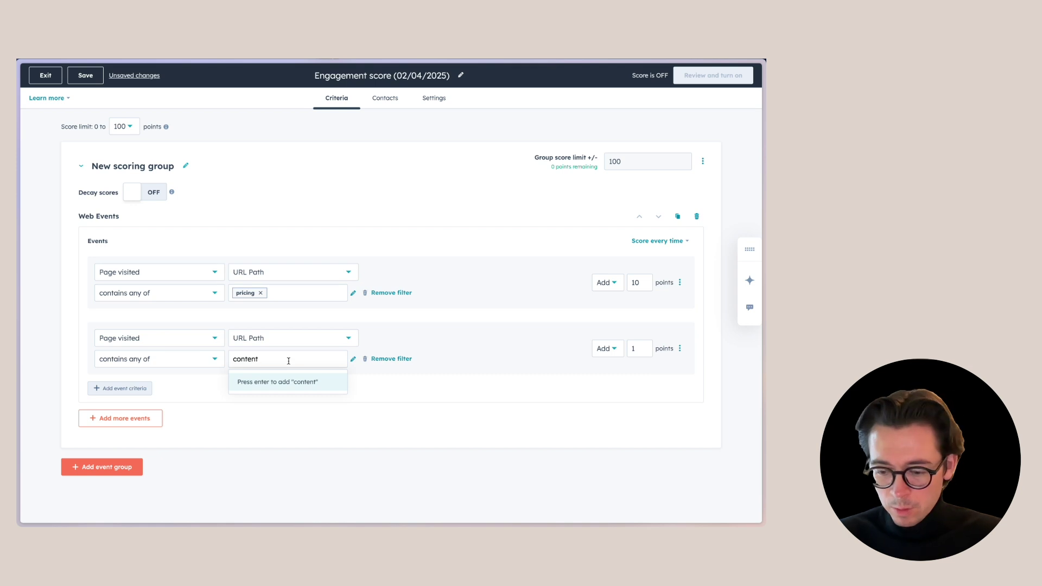
{"action": "type", "text": "-offer-x"}
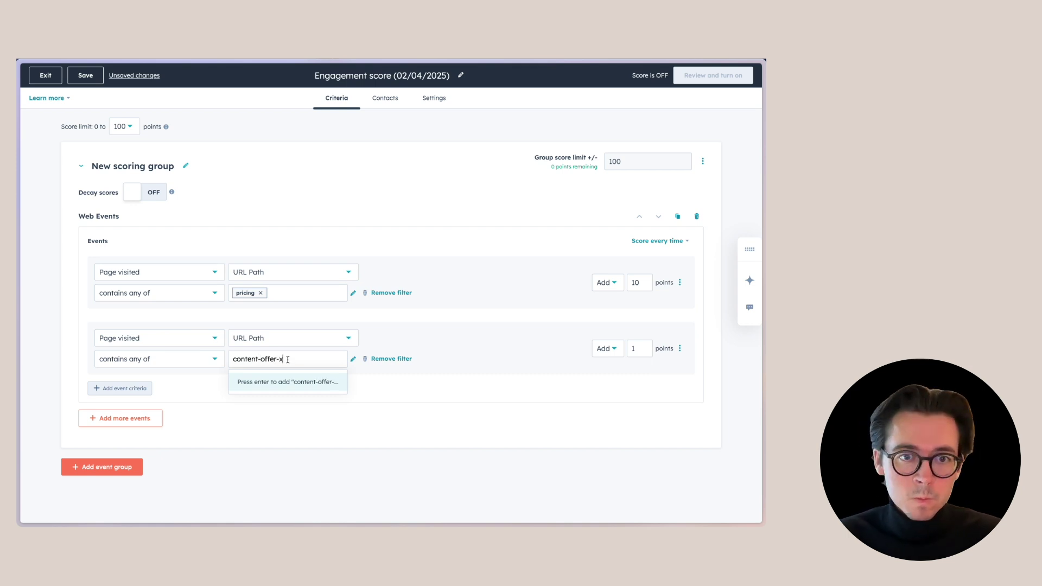
{"action": "key", "text": "Return"}
{"action": "left_click", "coordinate": [635, 348]}
{"action": "type", "text": "5"}
{"action": "left_click", "coordinate": [587, 379]}
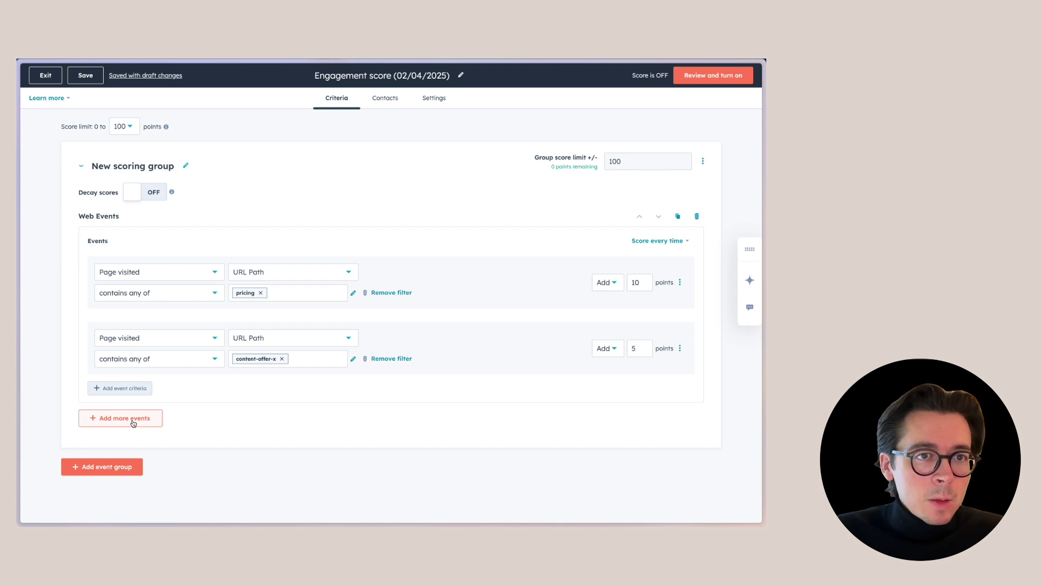
- Add a Form event section to the scoring group with Form submission as its event
{"action": "left_click", "coordinate": [130, 425]}
{"action": "scroll", "coordinate": [135, 364], "scroll_direction": "down", "scroll_amount": 1}
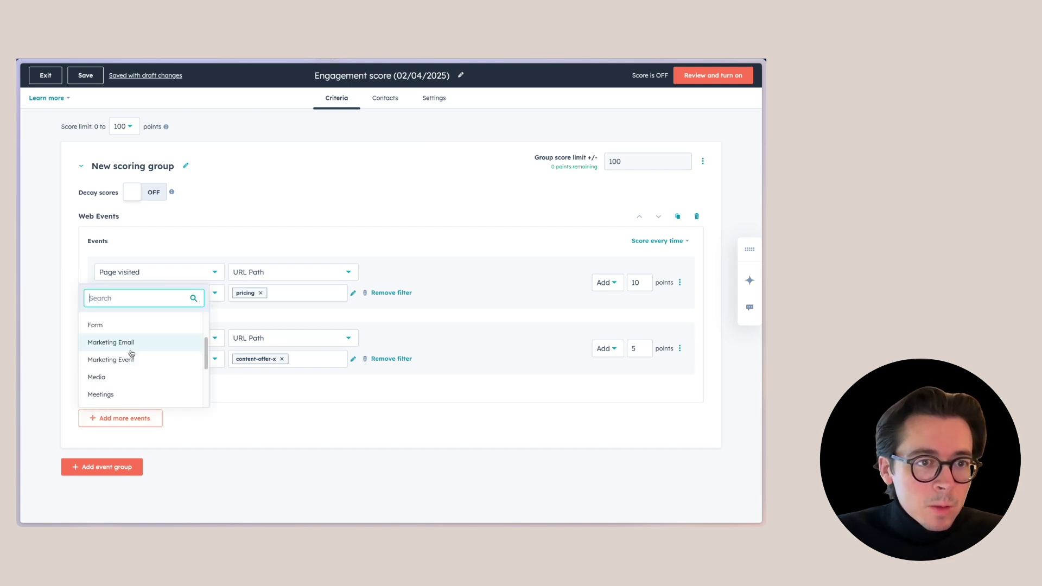
{"action": "left_click", "coordinate": [124, 326]}
{"action": "left_click", "coordinate": [177, 393]}
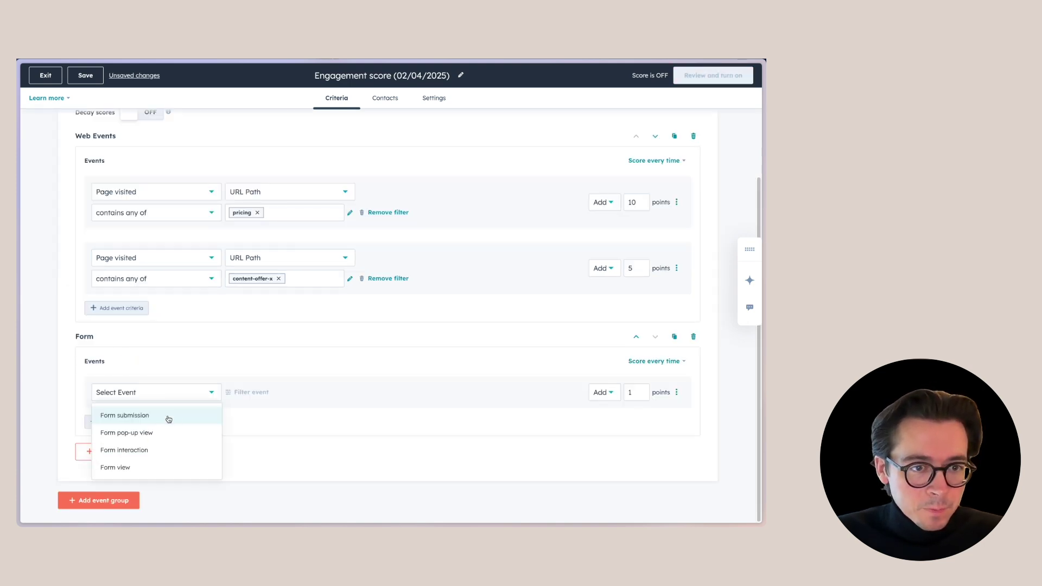
{"action": "left_click", "coordinate": [168, 417]}
- Filter the form submission so that Form name is any of "New event registration form (October 31, 2024 9:46:58 AM EDT)"
{"action": "left_click", "coordinate": [261, 392]}
{"action": "scroll", "coordinate": [271, 320], "scroll_direction": "down", "scroll_amount": 1}
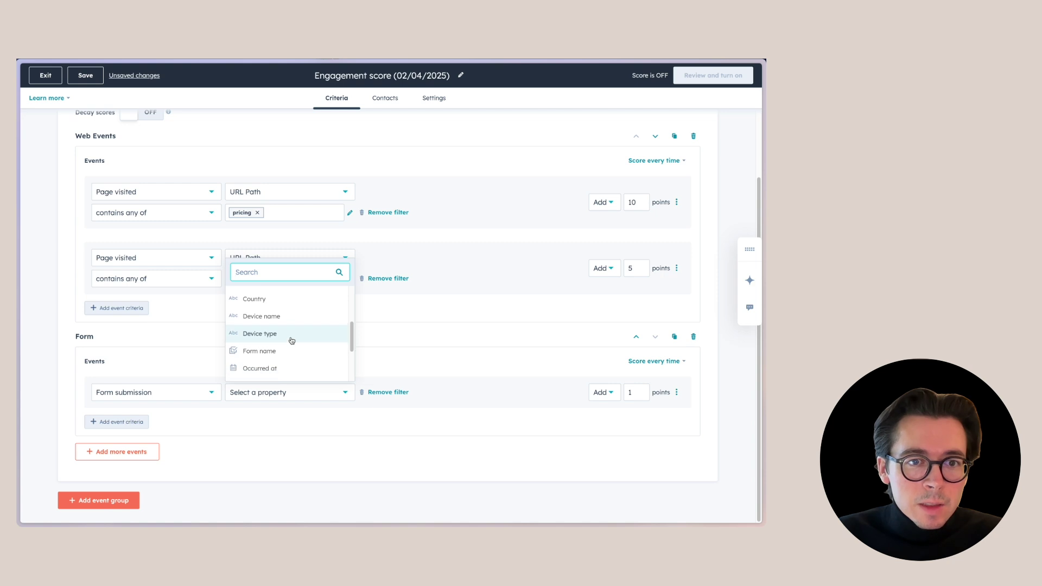
{"action": "left_click", "coordinate": [289, 359]}
{"action": "left_click", "coordinate": [130, 417]}
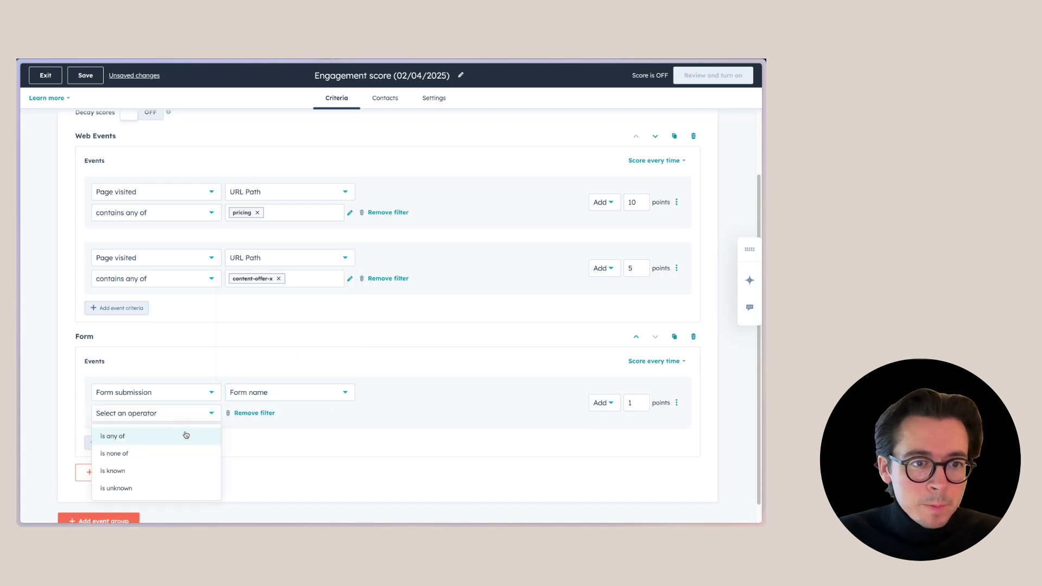
{"action": "left_click", "coordinate": [186, 434]}
{"action": "left_click", "coordinate": [255, 414]}
{"action": "scroll", "coordinate": [304, 358], "scroll_direction": "down", "scroll_amount": 1}
{"action": "left_click", "coordinate": [342, 377]}
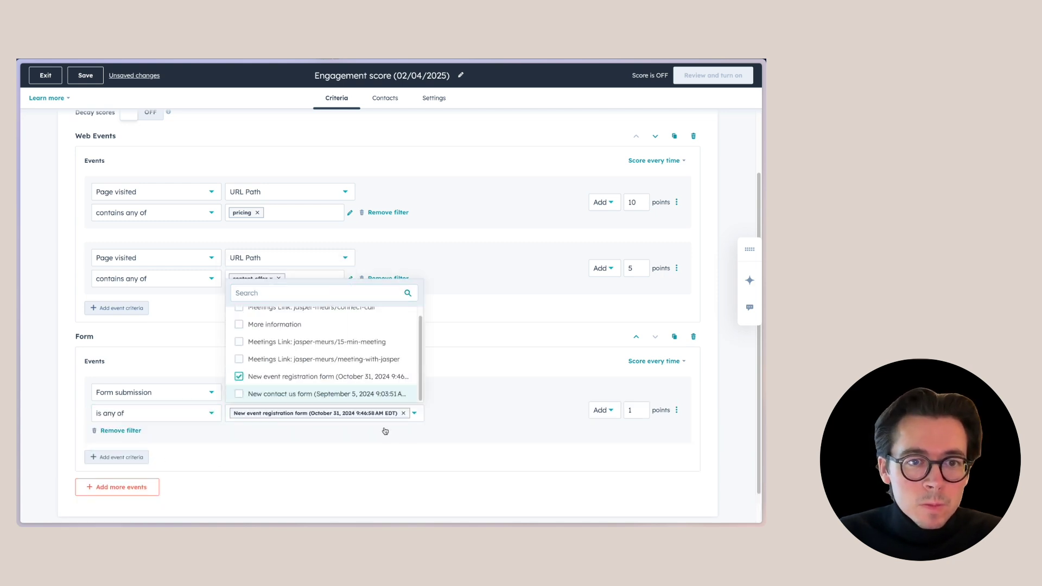
{"action": "left_click", "coordinate": [470, 436]}
- Award 25 points for submitting the new event registration form
{"action": "left_click", "coordinate": [631, 412]}
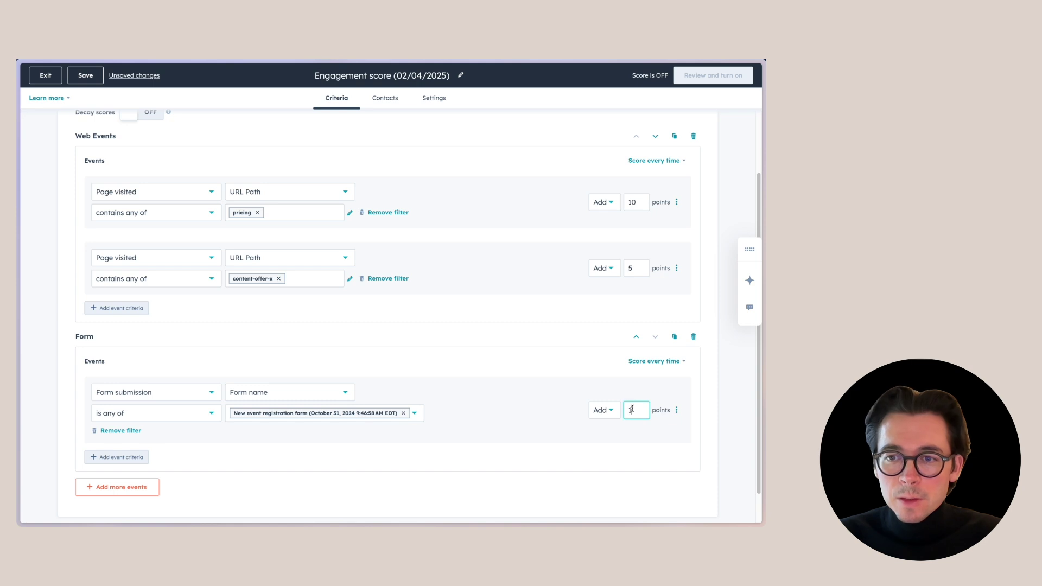
{"action": "type", "text": "25"}
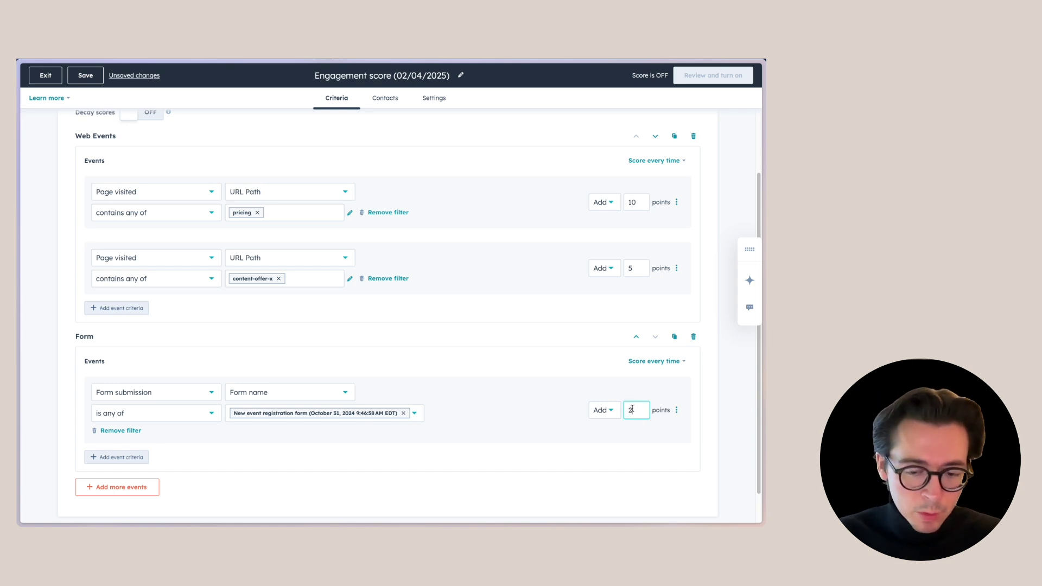
{"action": "left_click", "coordinate": [559, 394]}
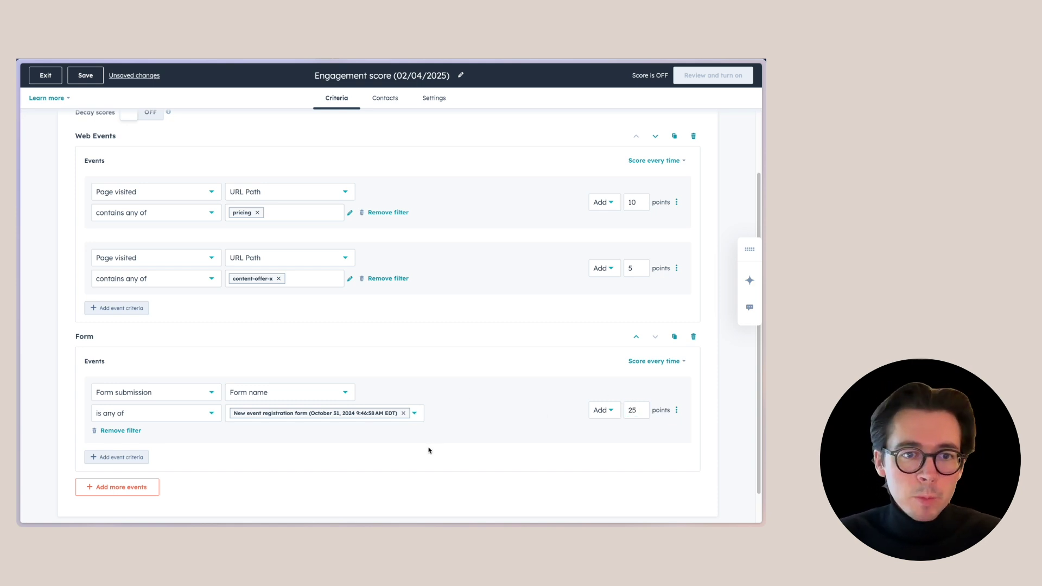
- Add a second Form submission criterion filtered by Form name with the operator "is any of"
{"action": "left_click", "coordinate": [129, 457]}
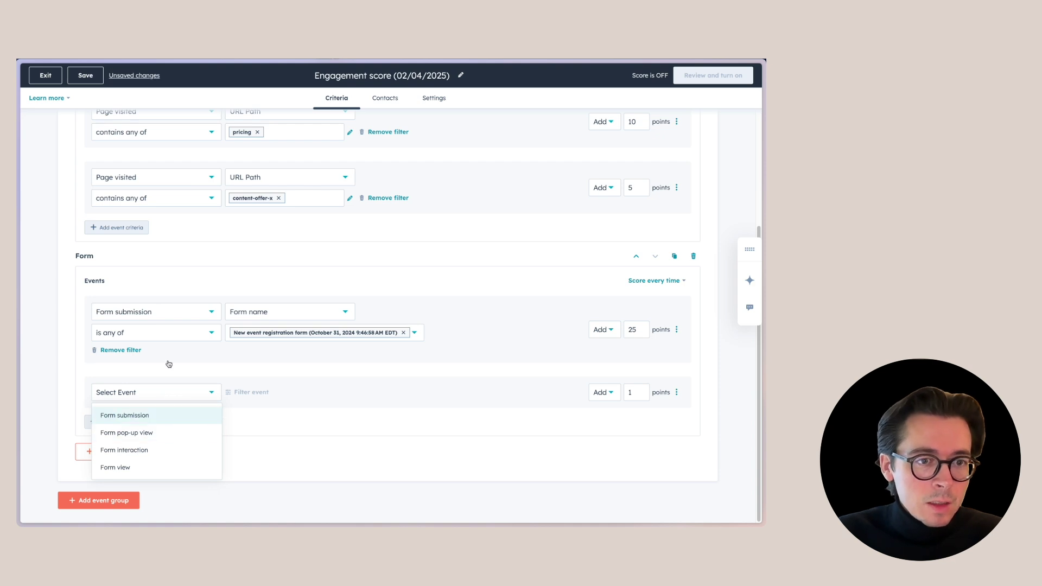
{"action": "left_click", "coordinate": [168, 364]}
{"action": "left_click", "coordinate": [144, 394]}
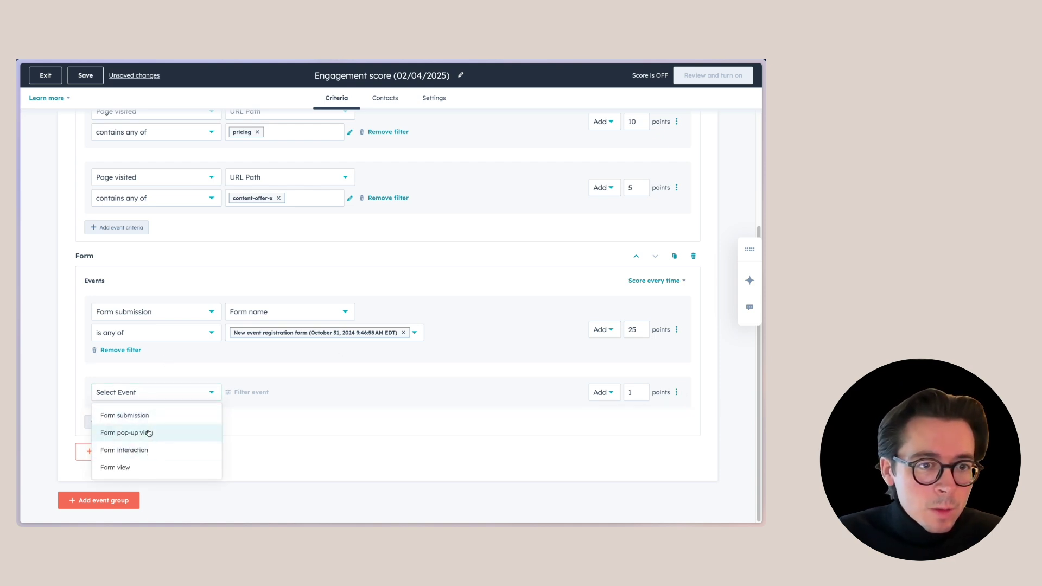
{"action": "left_click", "coordinate": [155, 416]}
{"action": "left_click", "coordinate": [291, 392]}
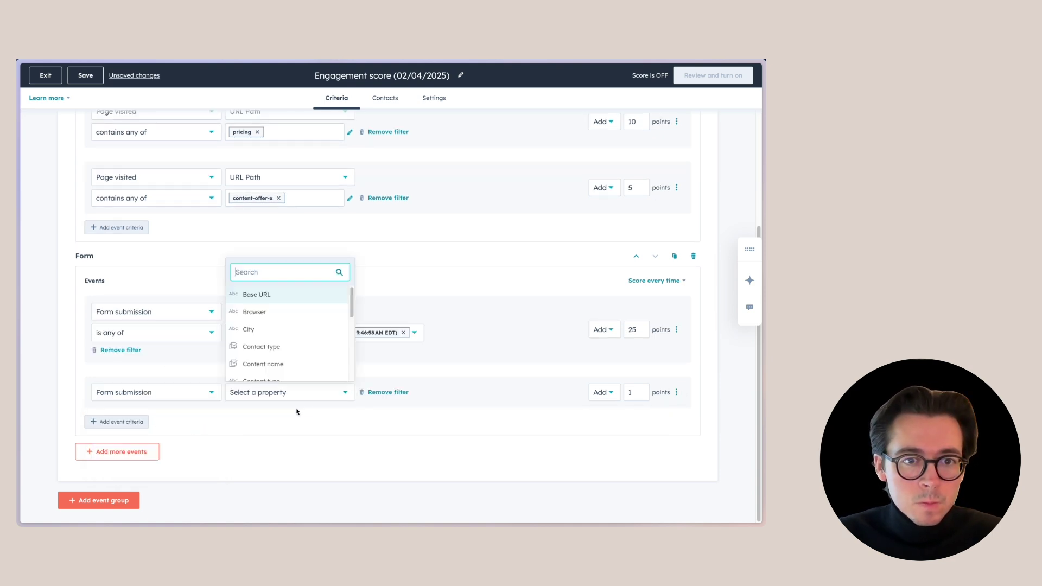
{"action": "scroll", "coordinate": [290, 342], "scroll_direction": "down", "scroll_amount": 4}
{"action": "left_click", "coordinate": [289, 339]}
{"action": "left_click", "coordinate": [114, 435]}
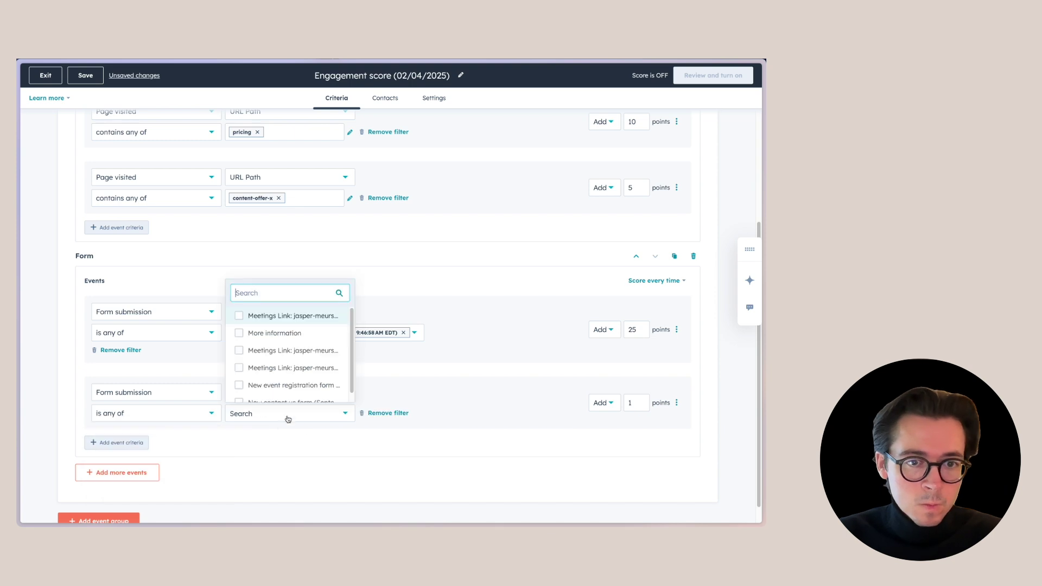
- Choose the connect-call meetings link as the second criterion's form and award it 50 points
{"action": "left_click", "coordinate": [239, 317]}
{"action": "left_click", "coordinate": [239, 351]}
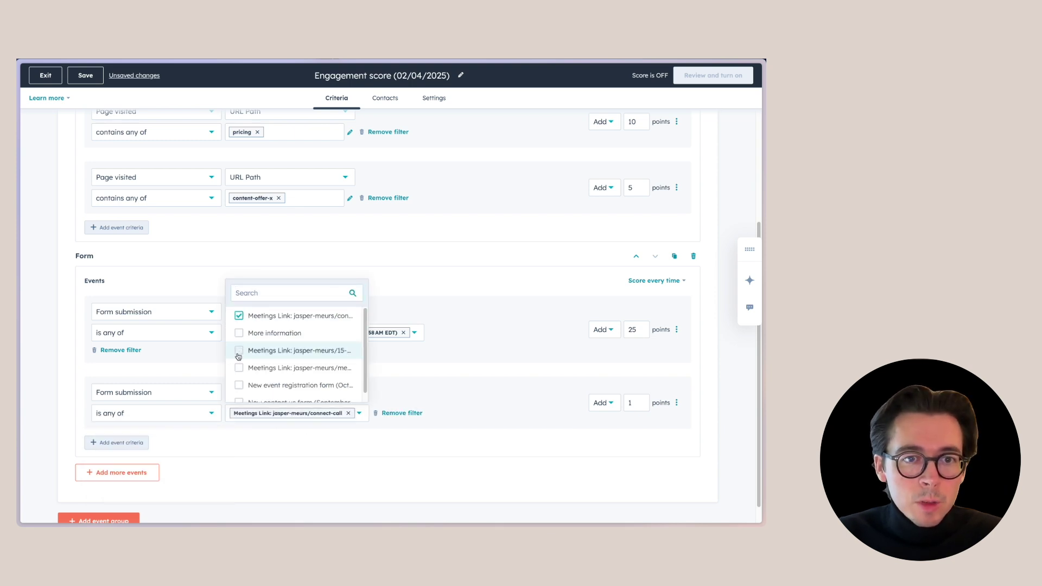
{"action": "left_click", "coordinate": [105, 371]}
{"action": "left_click", "coordinate": [451, 407]}
{"action": "left_click", "coordinate": [641, 402]}
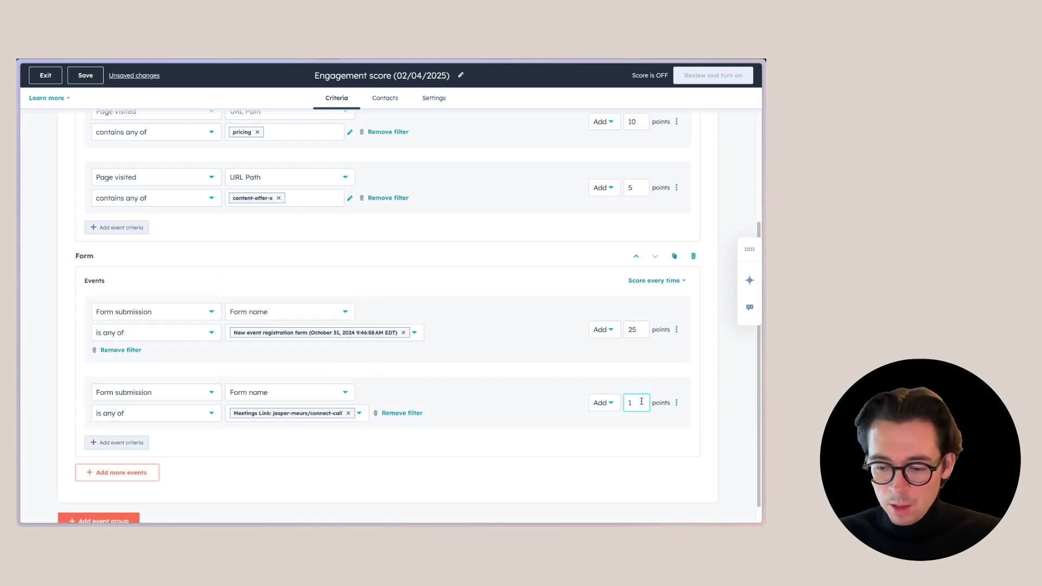
{"action": "type", "text": "50"}
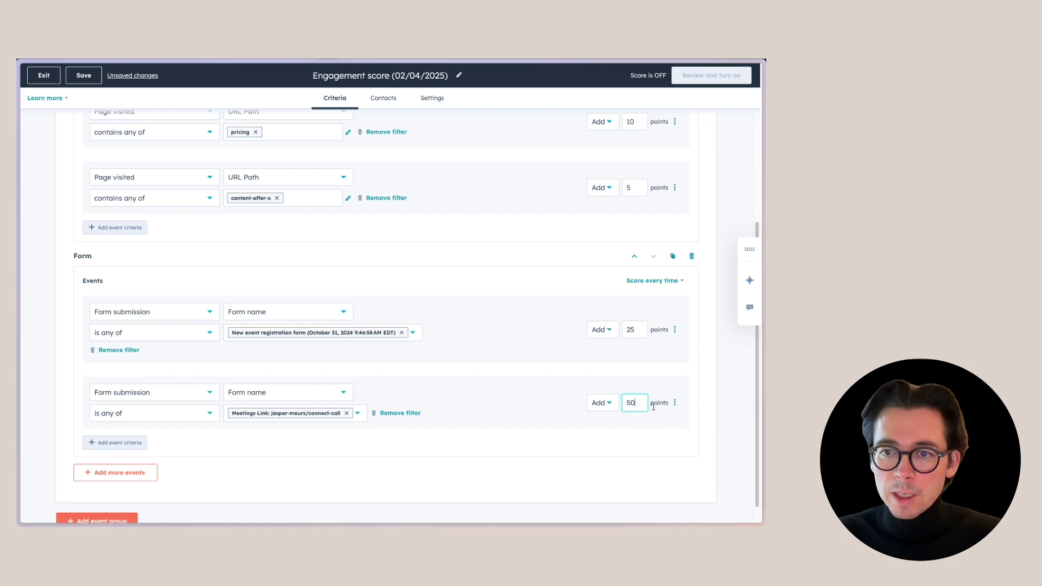
{"action": "left_click", "coordinate": [545, 419]}
{"action": "scroll", "coordinate": [198, 461], "scroll_direction": "down", "scroll_amount": 1}
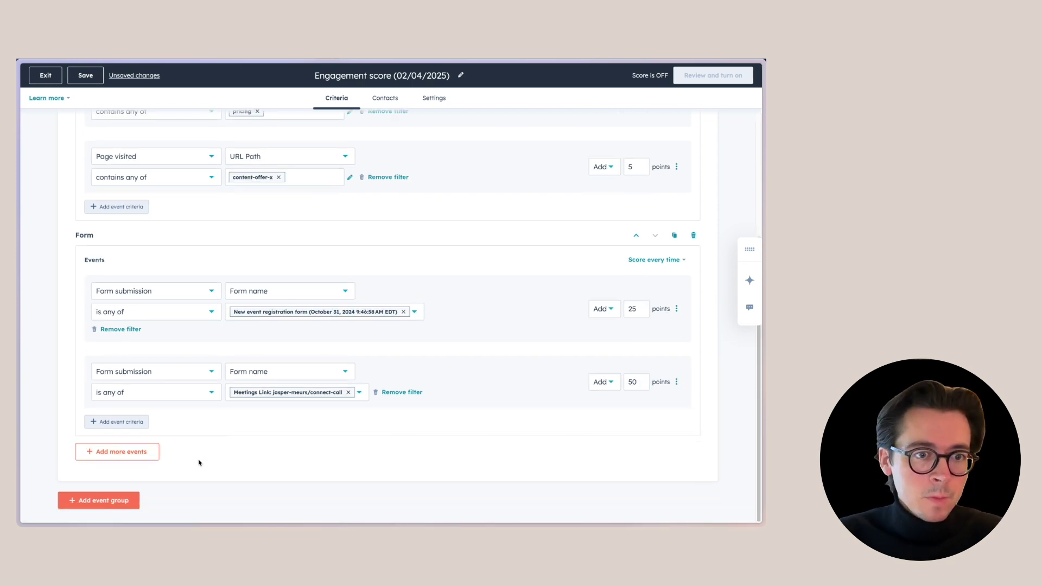
- Add a Documents event section to the scoring group with the event "Contact finished viewing a document"
{"action": "left_click", "coordinate": [190, 373]}
{"action": "left_click", "coordinate": [133, 407]}
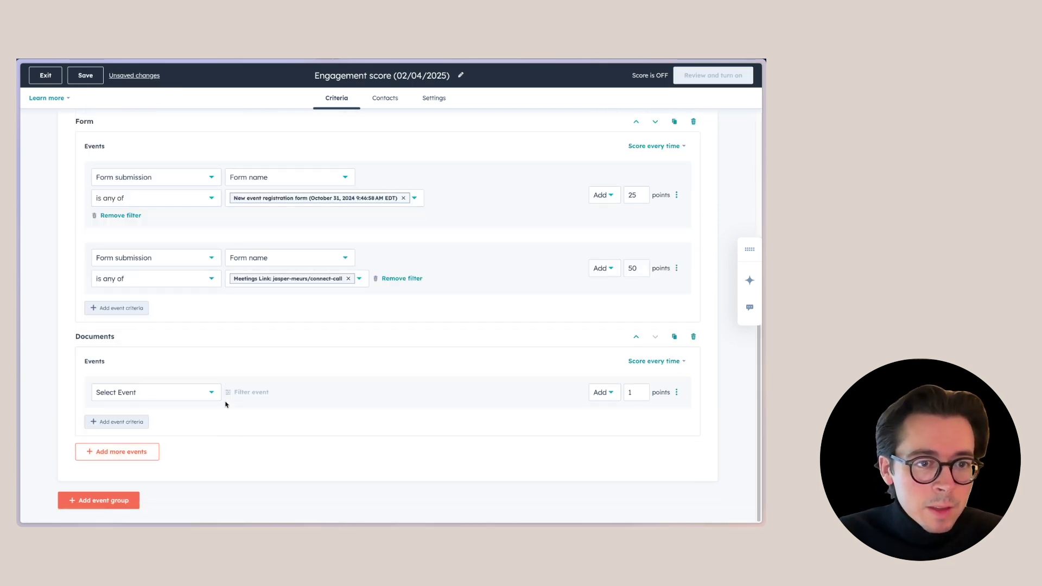
{"action": "left_click", "coordinate": [166, 392]}
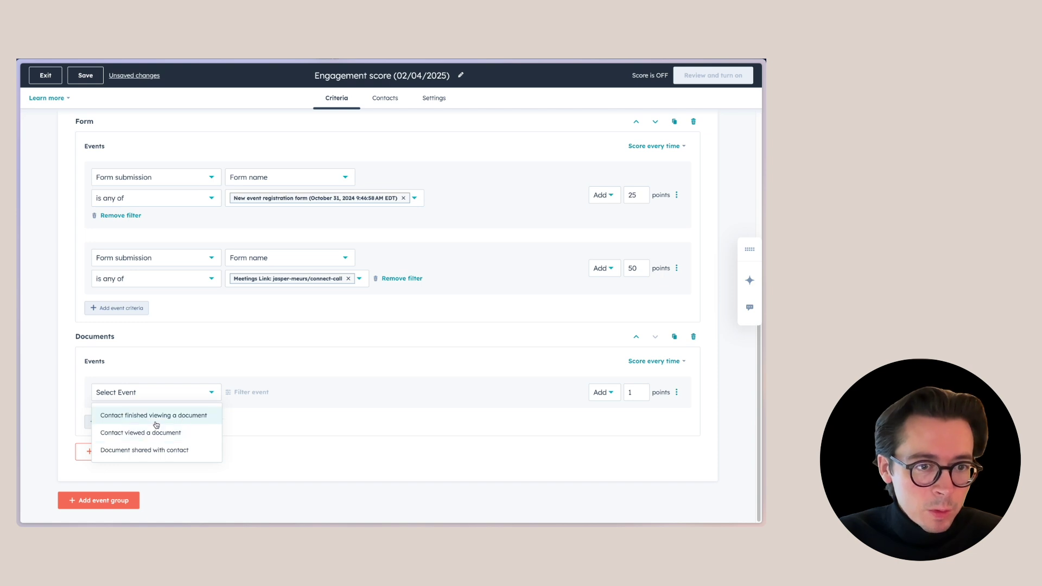
{"action": "left_click", "coordinate": [132, 416]}
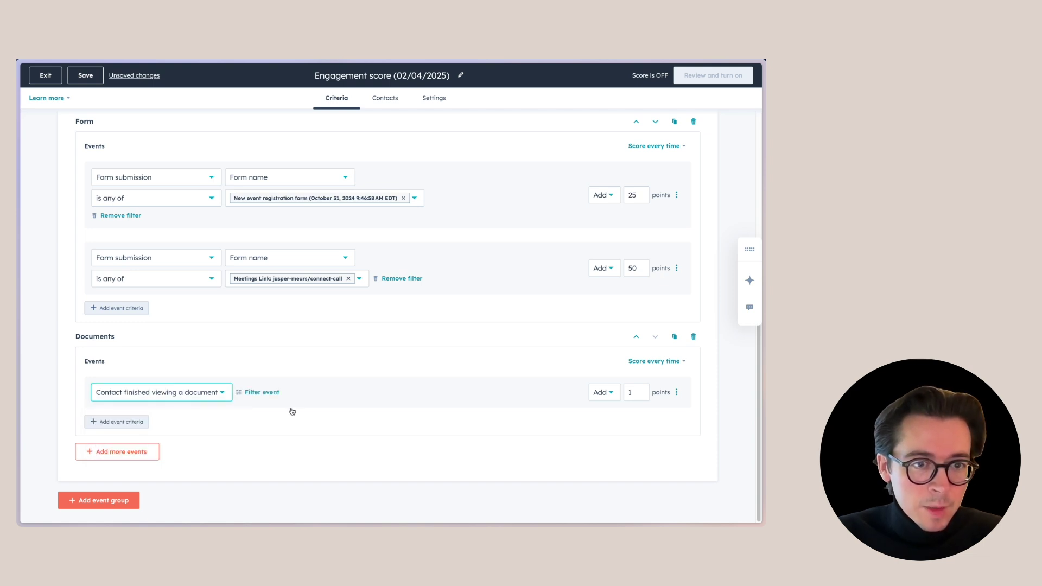
- Filter the document viewing event so that Document is any of "Hospitality Solutions.pdf"
{"action": "left_click", "coordinate": [274, 394]}
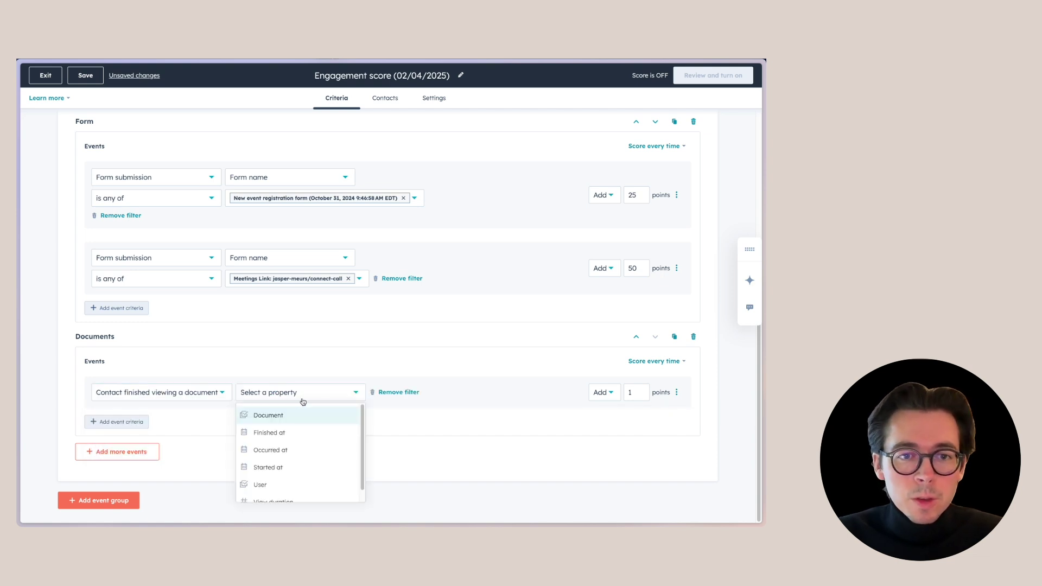
{"action": "left_click", "coordinate": [295, 417]}
{"action": "left_click", "coordinate": [178, 413]}
{"action": "left_click", "coordinate": [193, 432]}
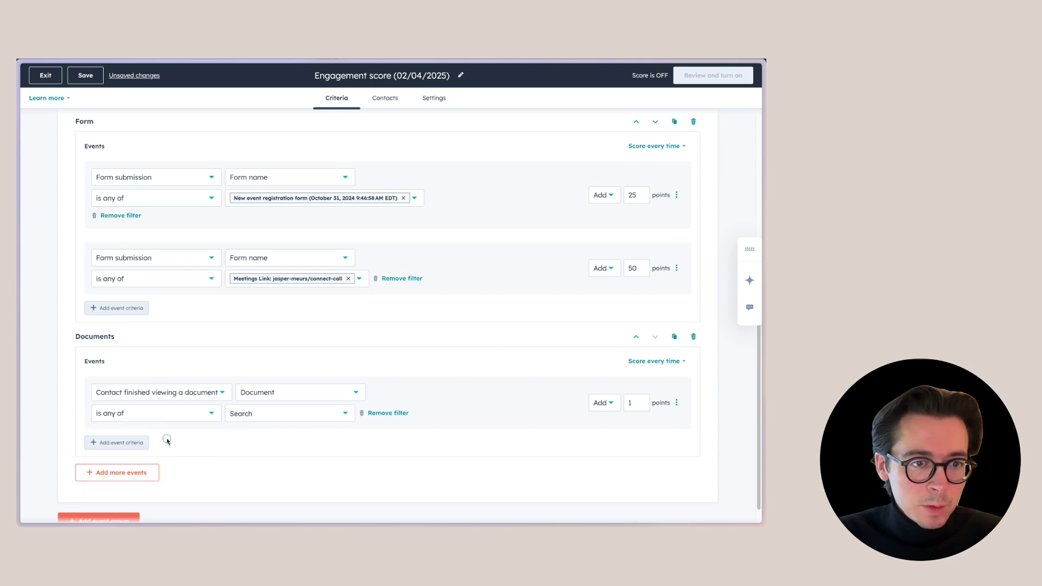
{"action": "left_click", "coordinate": [274, 417]}
{"action": "left_click", "coordinate": [239, 460]}
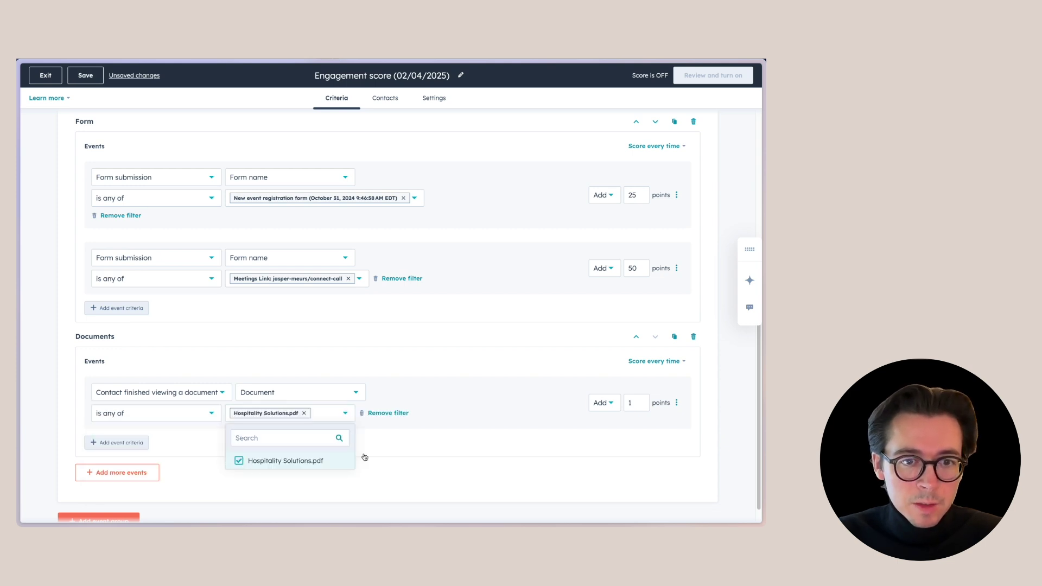
{"action": "left_click", "coordinate": [420, 457]}
- Award 20 points for finishing viewing the Hospitality Solutions document
{"action": "scroll", "coordinate": [507, 451], "scroll_direction": "down", "scroll_amount": 1}
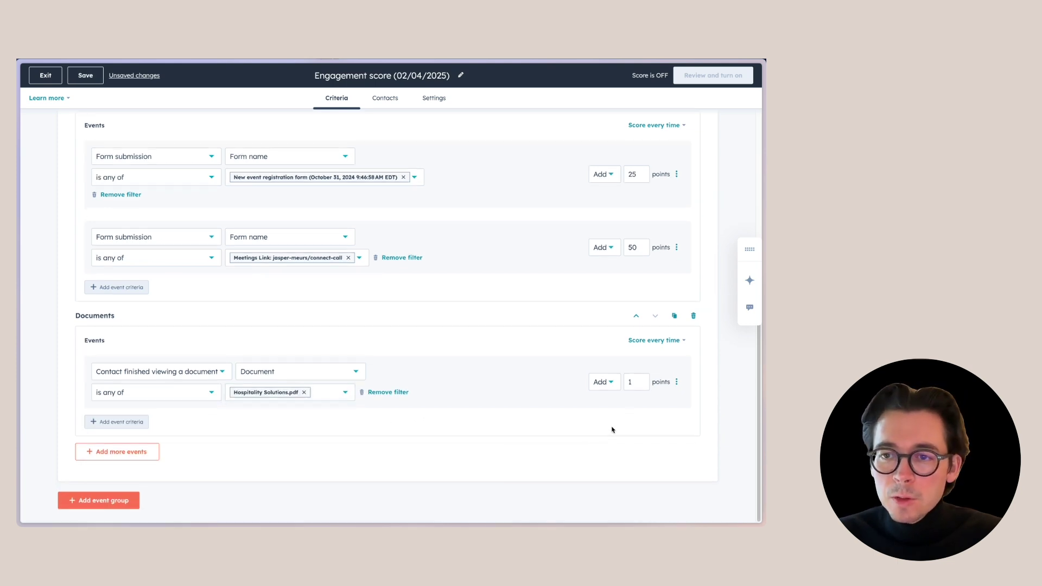
{"action": "left_click", "coordinate": [645, 384]}
{"action": "key", "text": "BackSpace"}
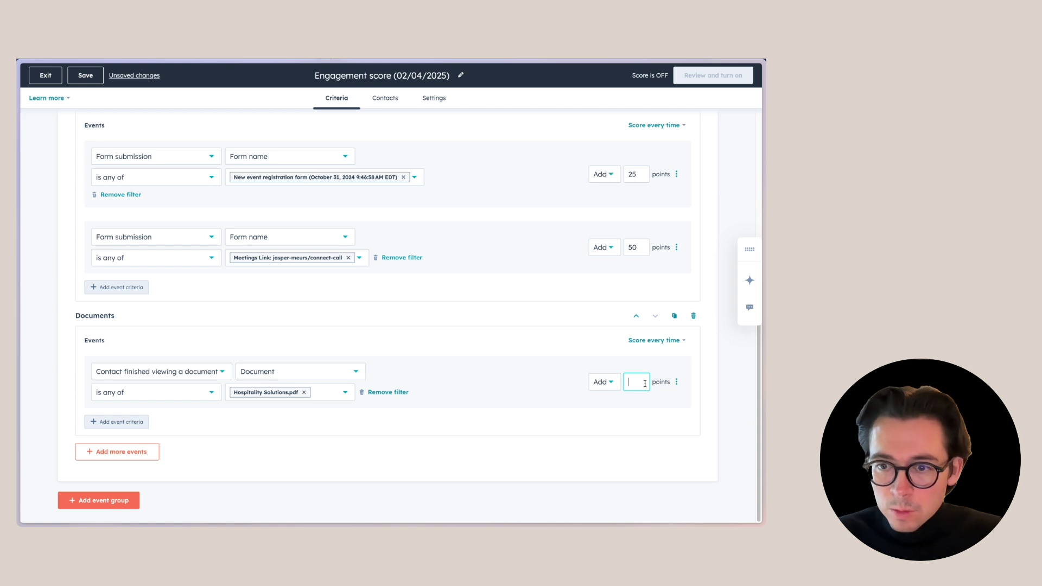
{"action": "type", "text": "20"}
{"action": "left_click", "coordinate": [402, 432]}
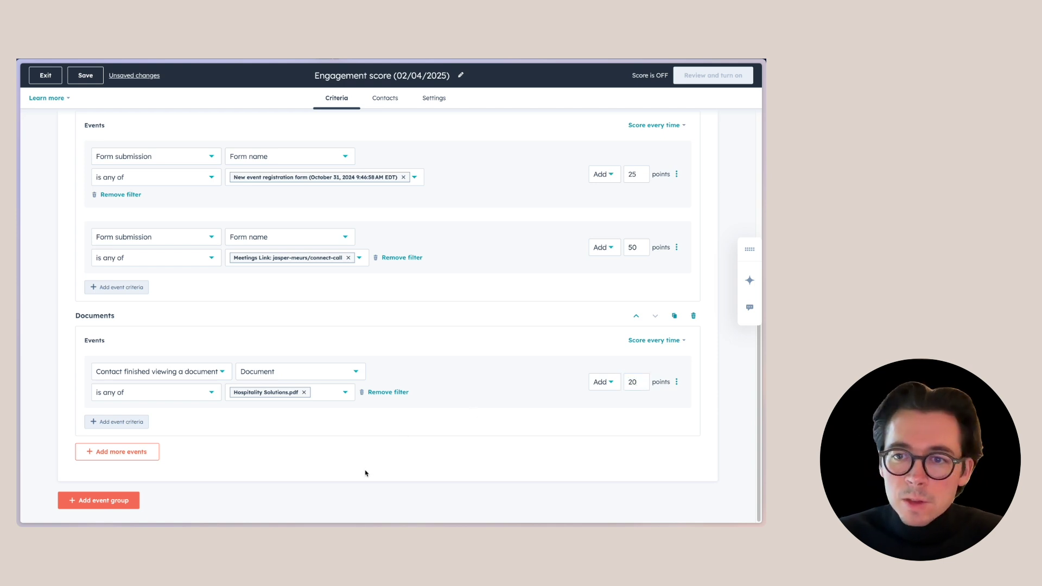
- Add a Marketing Email event section with the event "Clicked link in email"
{"action": "left_click", "coordinate": [128, 457]}
{"action": "mouse_move", "coordinate": [205, 368]}
{"action": "left_mouse_down"}
{"action": "mouse_move", "coordinate": [195, 419]}
{"action": "mouse_move", "coordinate": [205, 382]}
{"action": "left_mouse_up"}
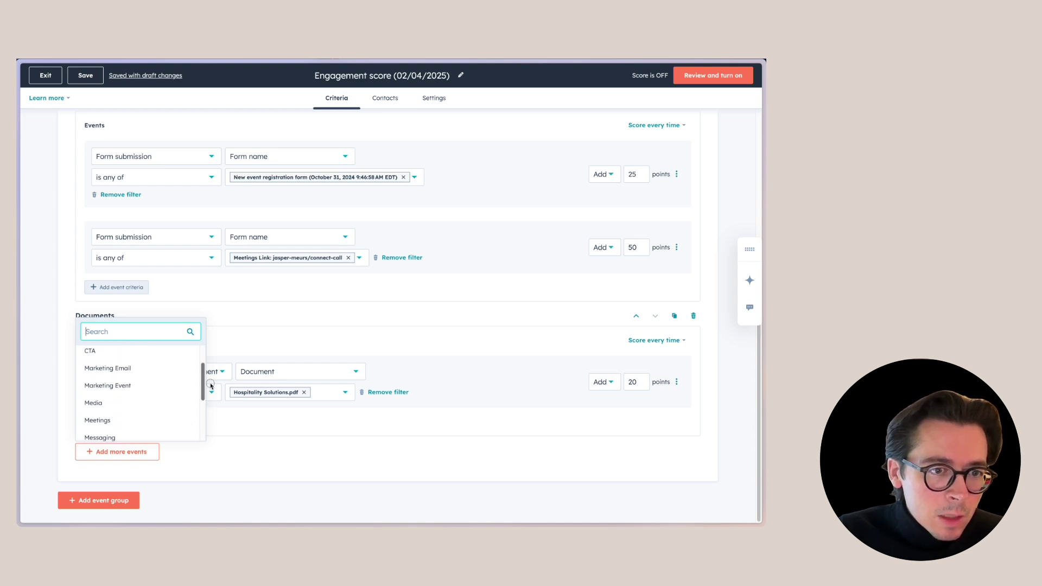
{"action": "left_click", "coordinate": [171, 383]}
{"action": "left_click", "coordinate": [168, 399]}
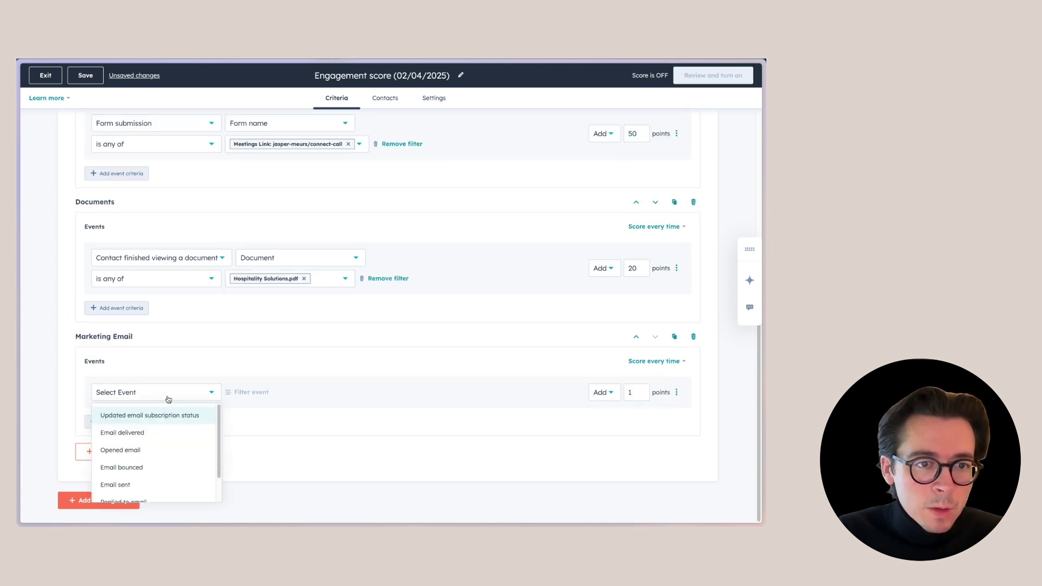
{"action": "scroll", "coordinate": [195, 457], "scroll_direction": "down", "scroll_amount": 3}
{"action": "left_click", "coordinate": [163, 488]}
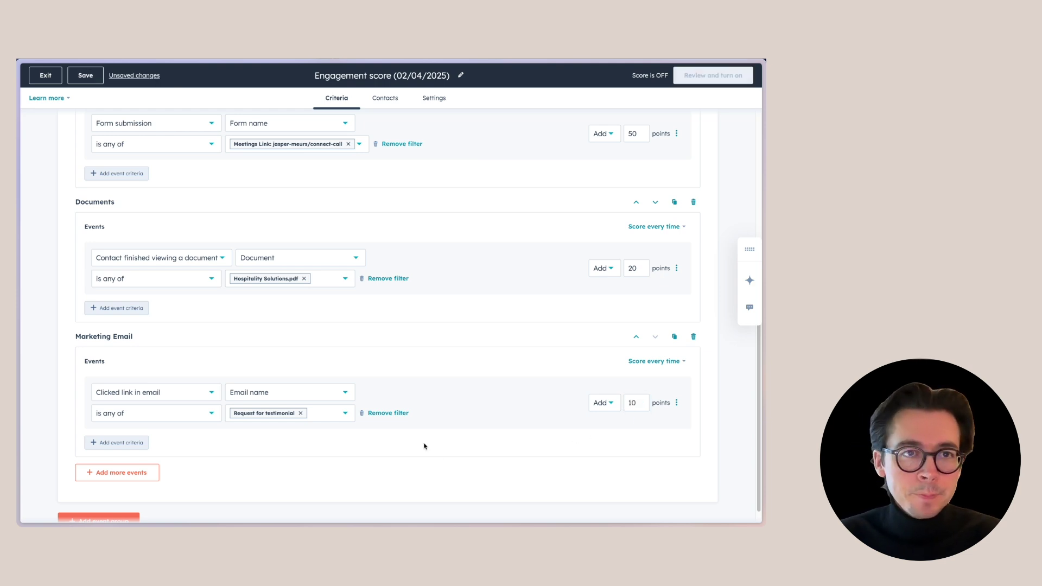
- Turn on score decay for the first scoring group and set the reduction to 30%
{"action": "scroll", "coordinate": [277, 427], "scroll_direction": "down", "scroll_amount": 1}
{"action": "scroll", "coordinate": [337, 447], "scroll_direction": "up", "scroll_amount": 15}
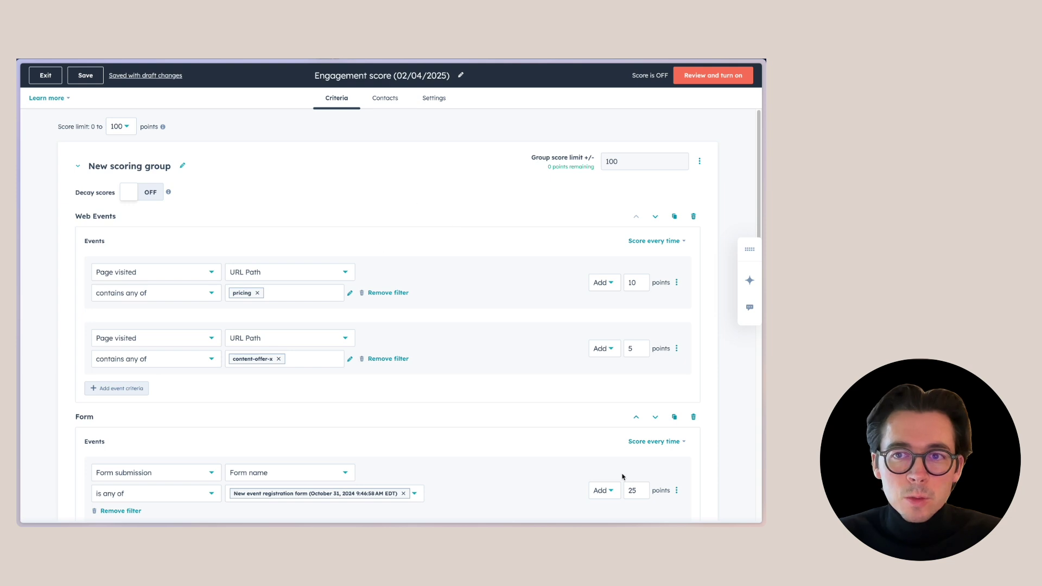
{"action": "left_click", "coordinate": [144, 192]}
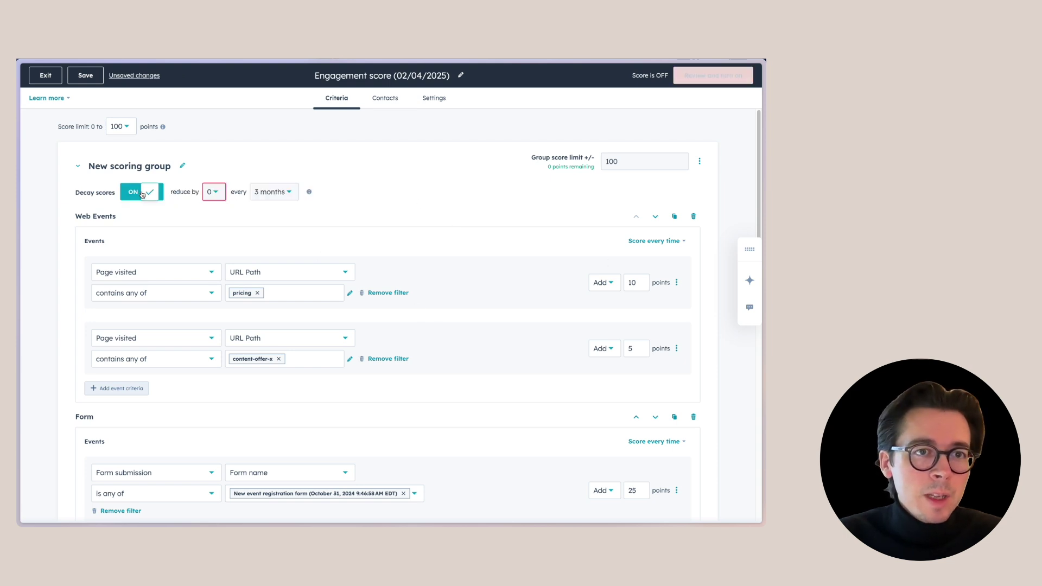
{"action": "left_click", "coordinate": [220, 194]}
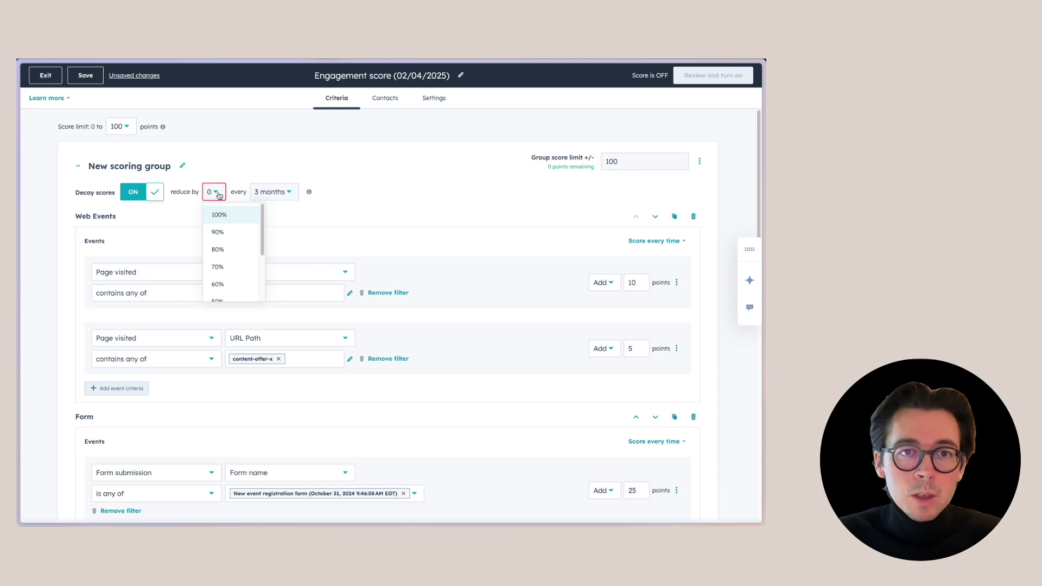
{"action": "scroll", "coordinate": [238, 255], "scroll_direction": "down", "scroll_amount": 1}
{"action": "scroll", "coordinate": [237, 255], "scroll_direction": "down", "scroll_amount": 2}
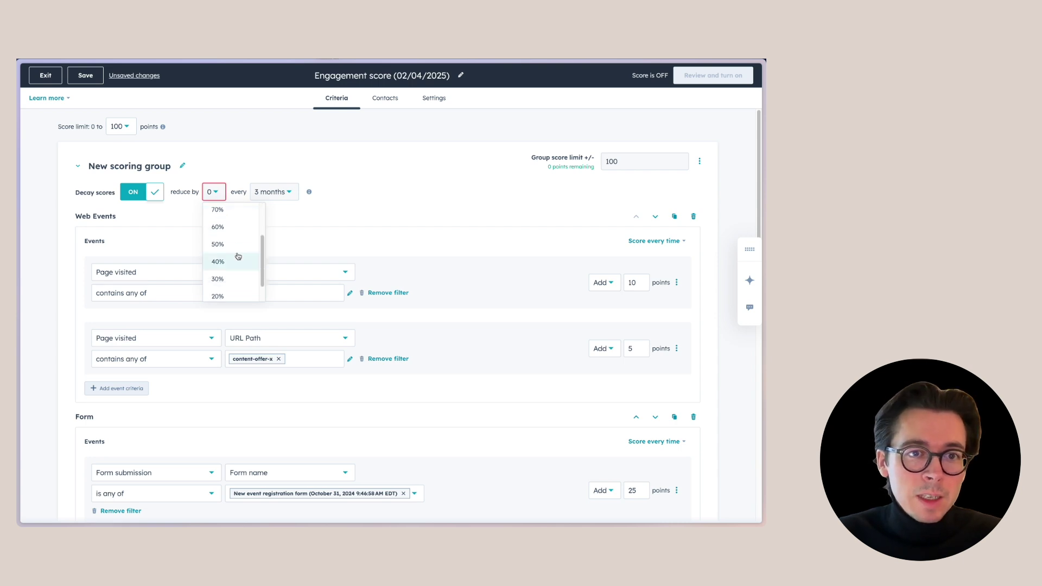
{"action": "left_click", "coordinate": [227, 278]}
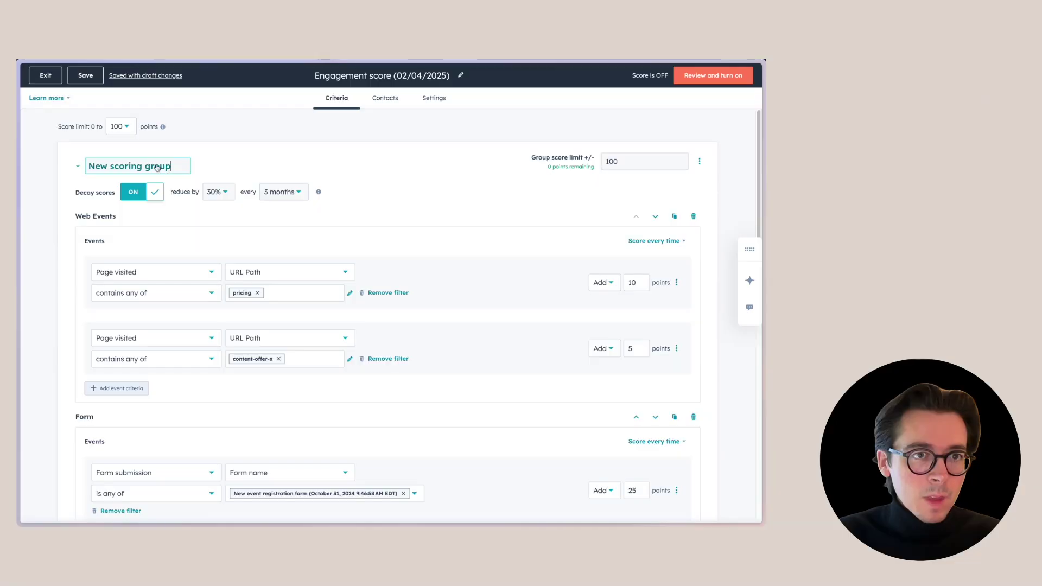
- Rename the first scoring group to "Marketing Activity"
{"action": "left_click", "coordinate": [156, 165]}
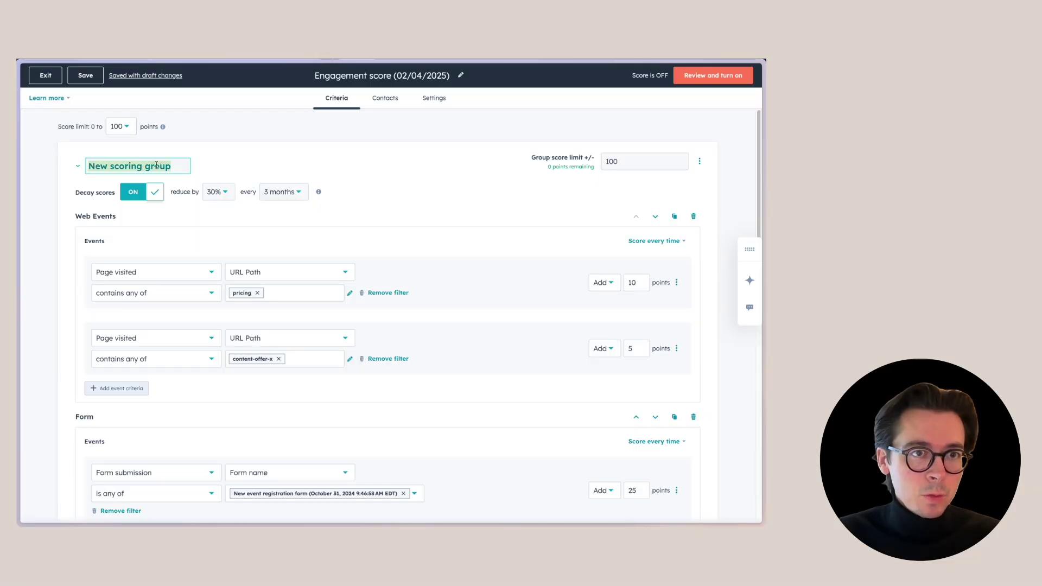
{"action": "type", "text": "Marketing Activity"}
{"action": "key", "text": "Return"}
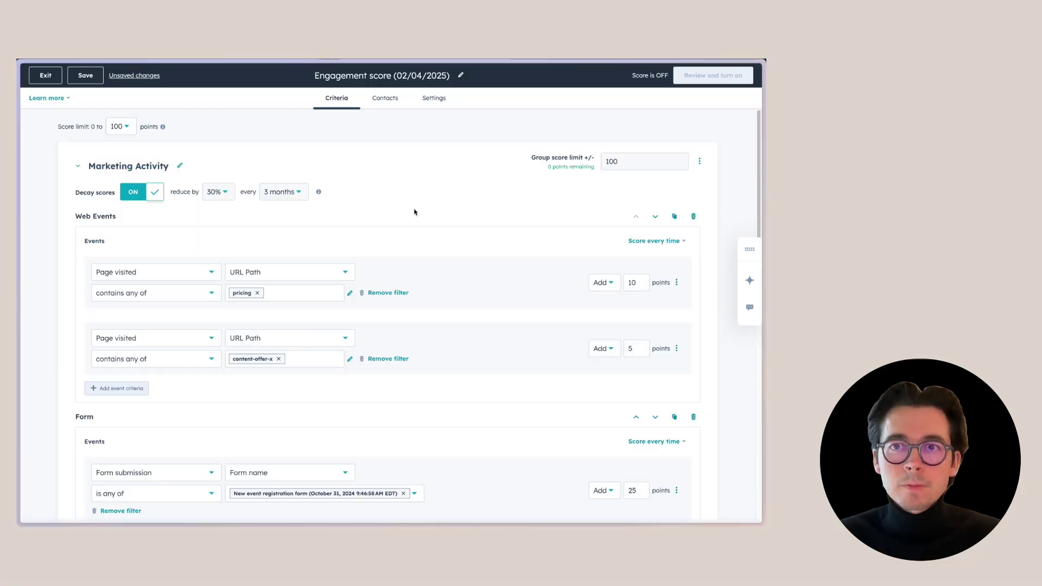
- Add a second event group below Marketing Activity and set its group score limit to 30
{"action": "scroll", "coordinate": [279, 437], "scroll_direction": "down", "scroll_amount": 10}
{"action": "left_click", "coordinate": [117, 501]}
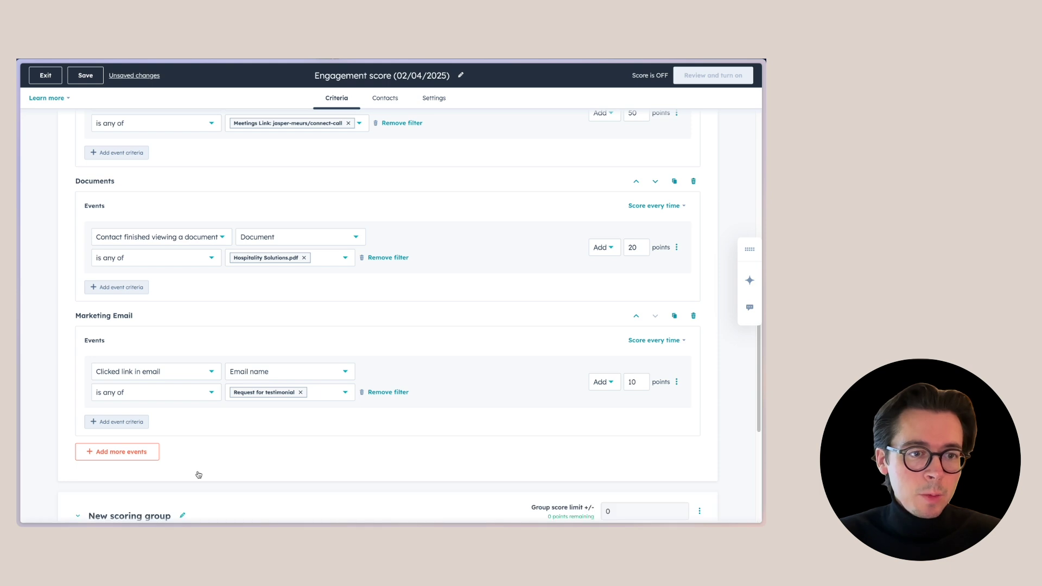
{"action": "scroll", "coordinate": [218, 462], "scroll_direction": "down", "scroll_amount": 5}
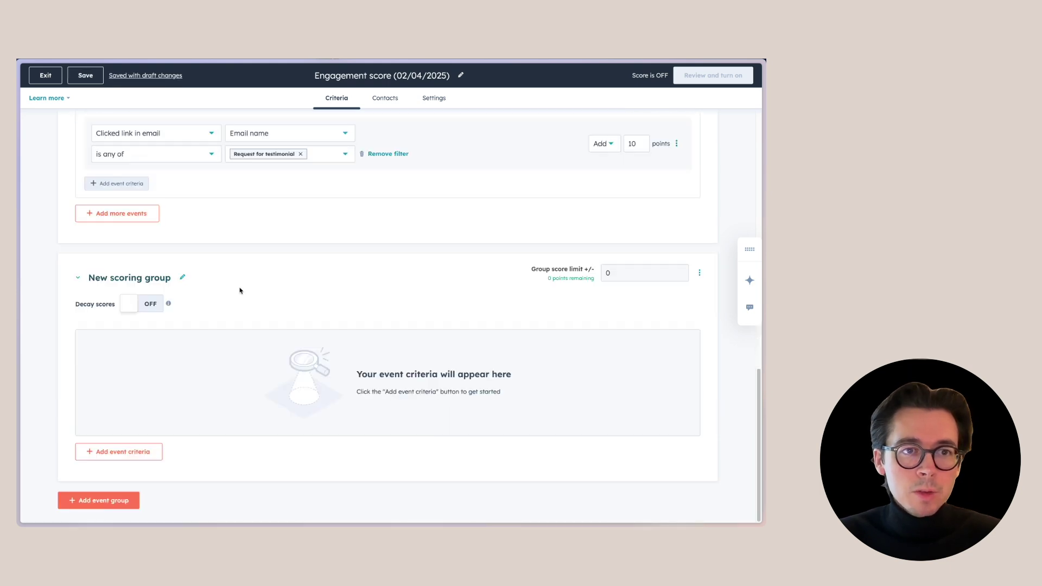
{"action": "left_click", "coordinate": [636, 277]}
{"action": "key", "text": "BackSpace"}
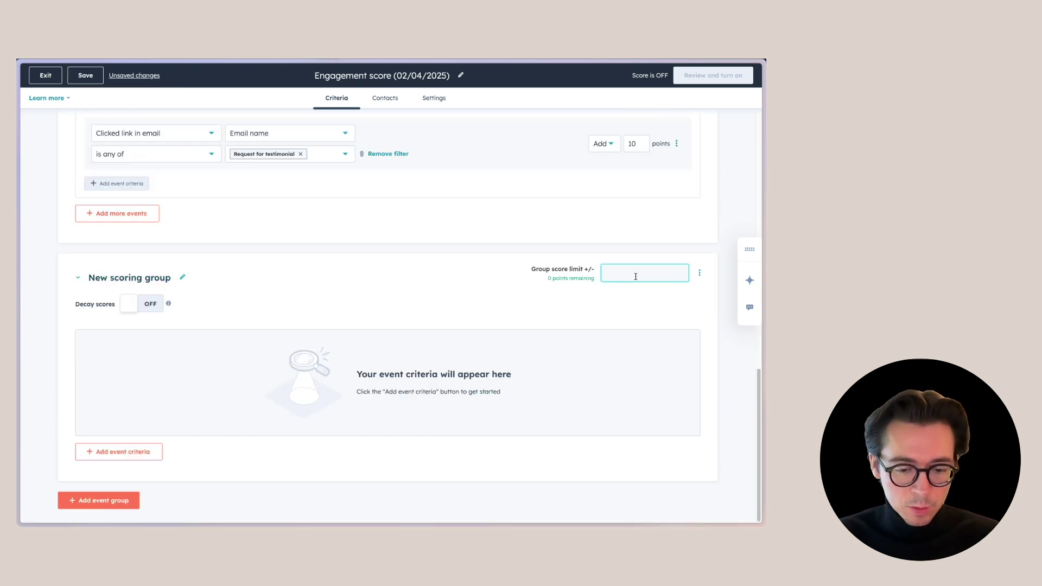
{"action": "type", "text": "20"}
- Set the Marketing Activity group's score limit to 70
{"action": "scroll", "coordinate": [581, 291], "scroll_direction": "up", "scroll_amount": 10}
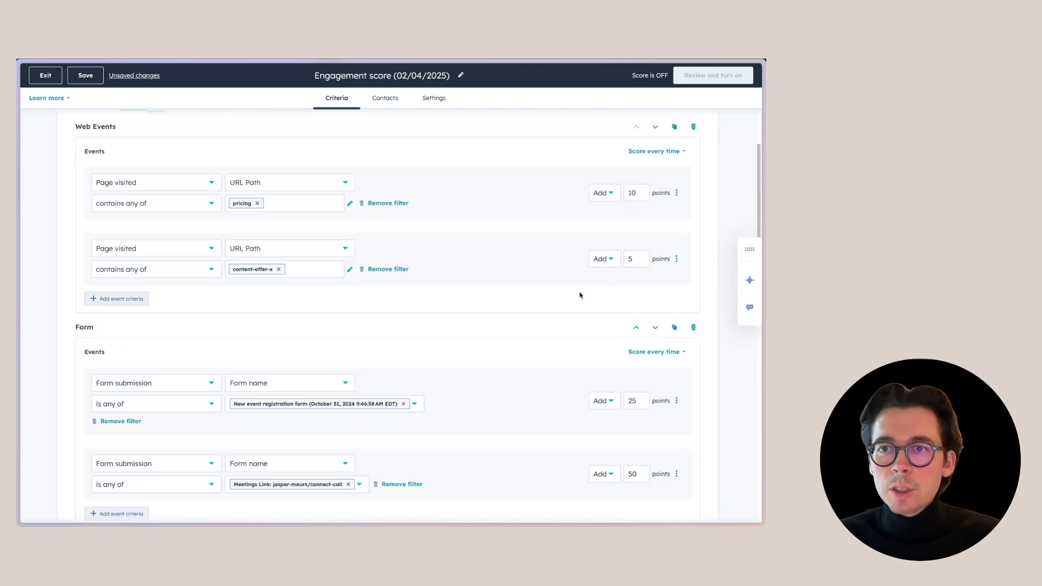
{"action": "scroll", "coordinate": [579, 300], "scroll_direction": "down", "scroll_amount": 10}
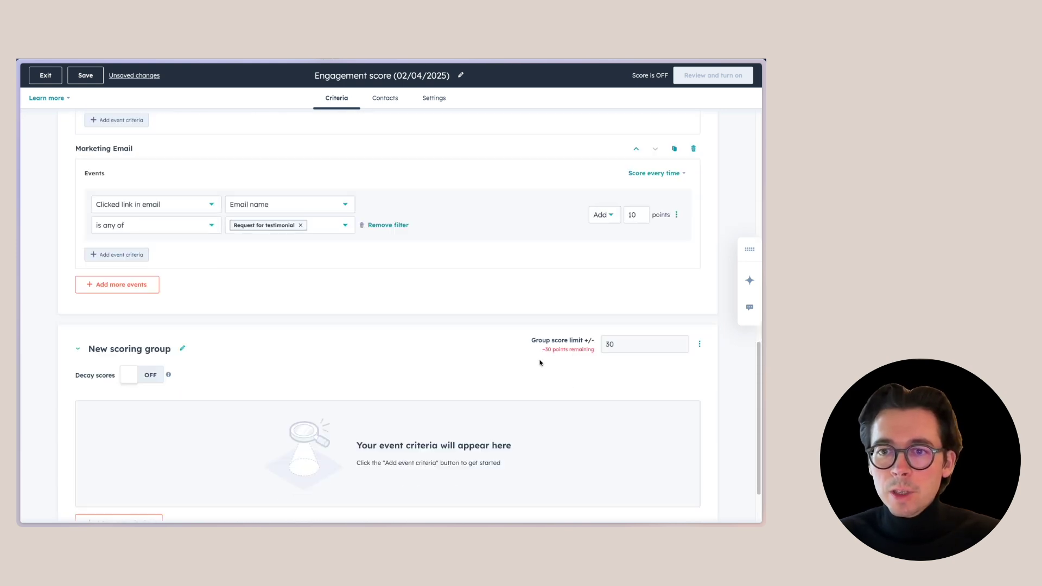
{"action": "scroll", "coordinate": [562, 323], "scroll_direction": "up", "scroll_amount": 10}
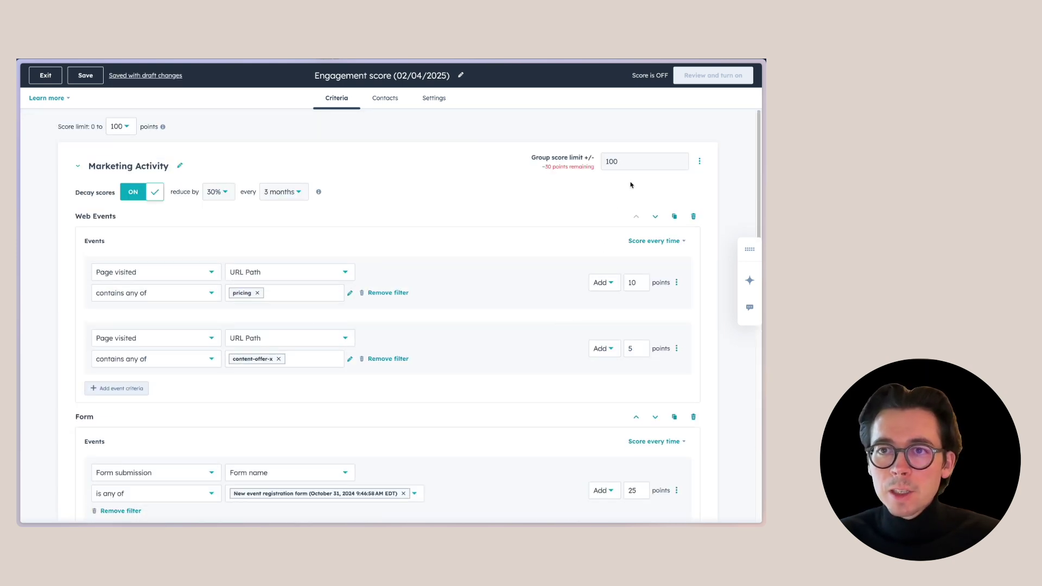
{"action": "left_click", "coordinate": [552, 158]}
{"action": "type", "text": "70"}
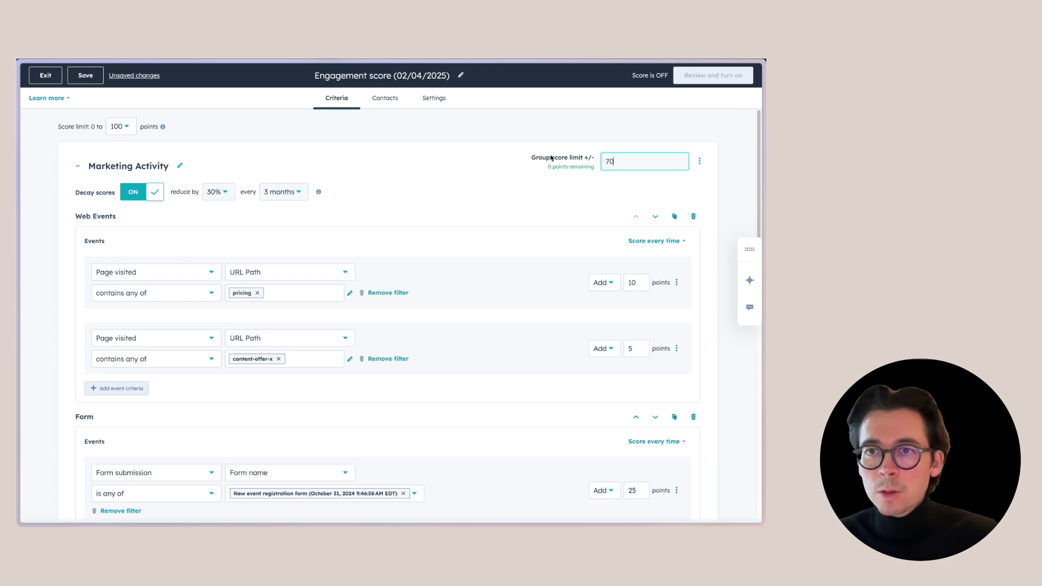
- Add a Calls event section to the empty second scoring group
{"action": "scroll", "coordinate": [414, 258], "scroll_direction": "down", "scroll_amount": 10}
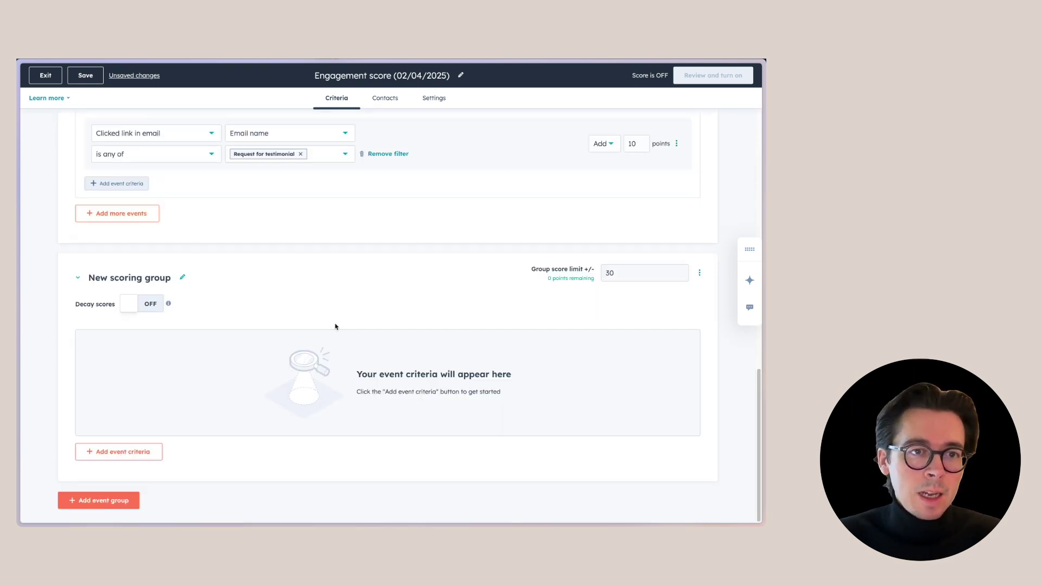
{"action": "left_click", "coordinate": [120, 452]}
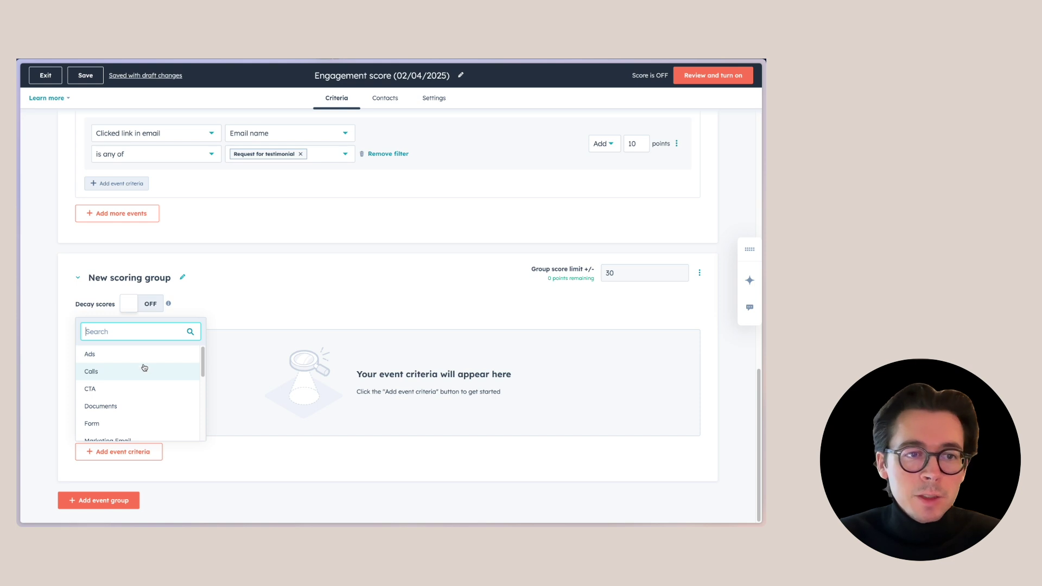
{"action": "left_click", "coordinate": [129, 376]}
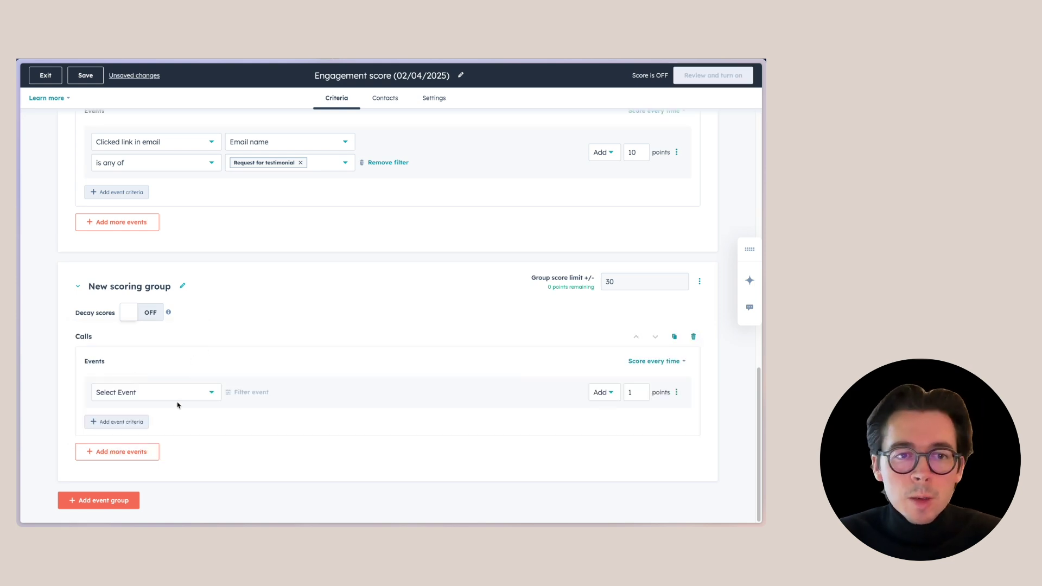
- Rename the second scoring group to "Sales activities"
{"action": "left_click", "coordinate": [159, 287]}
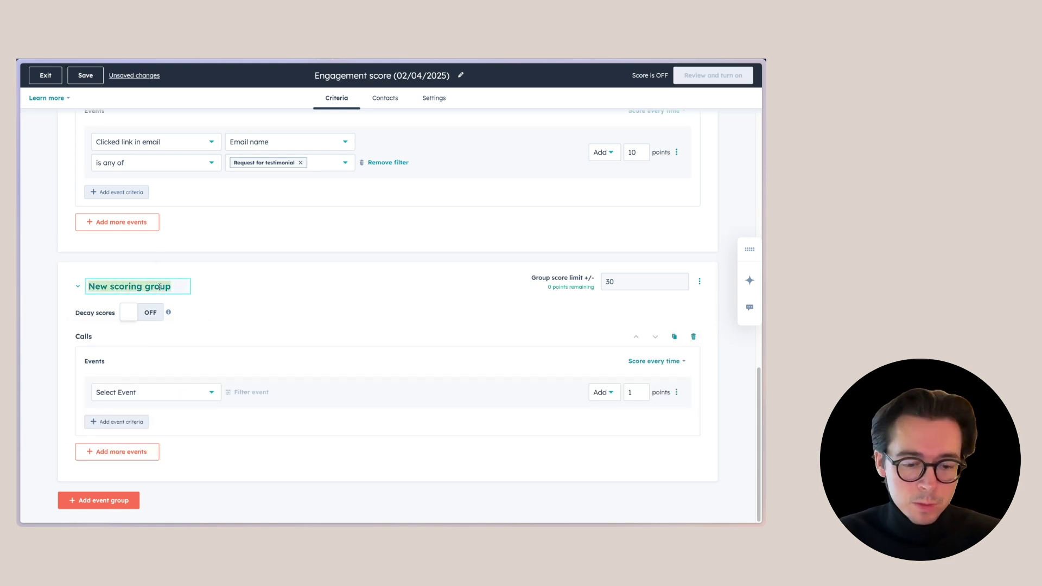
{"action": "type", "text": "Sales a"}
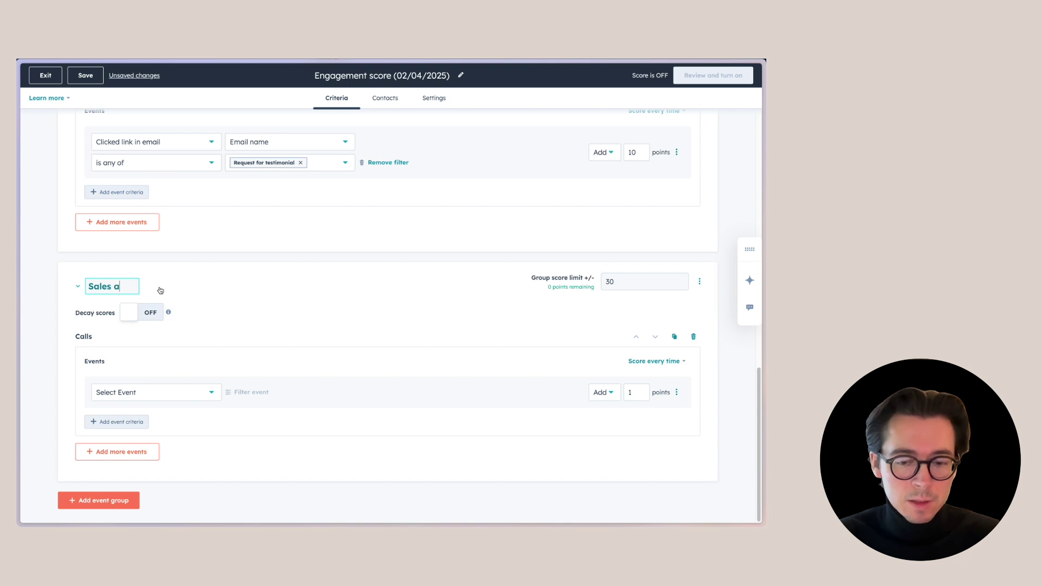
{"action": "type", "text": "ctivities"}
{"action": "key", "text": "Return"}
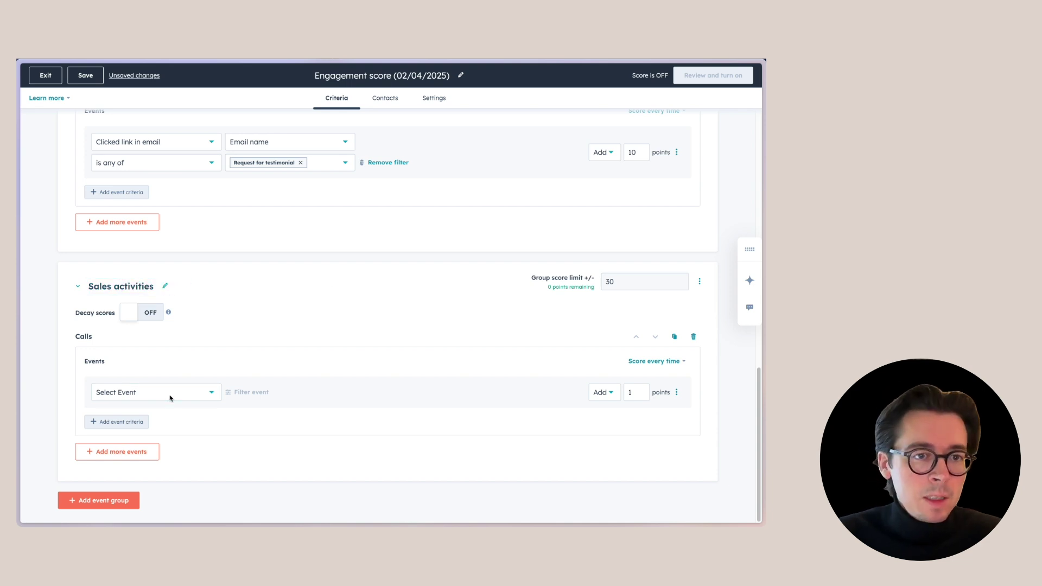
- Choose "Call ended" as the Calls event and filter it by Call direction with the operator "is any of"
{"action": "left_click", "coordinate": [170, 398]}
{"action": "left_click", "coordinate": [147, 433]}
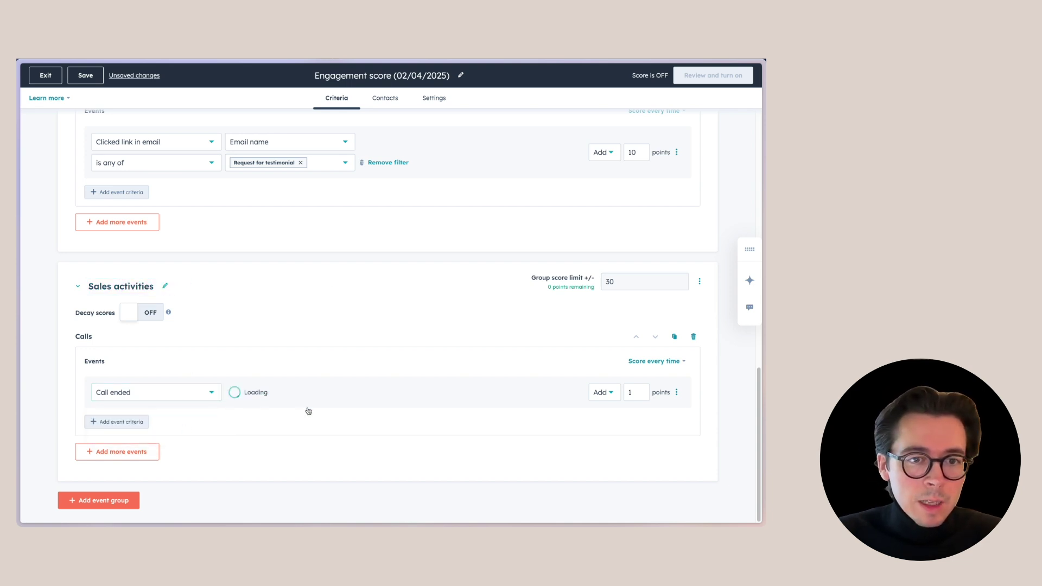
{"action": "left_click", "coordinate": [303, 392]}
{"action": "left_click", "coordinate": [261, 329]}
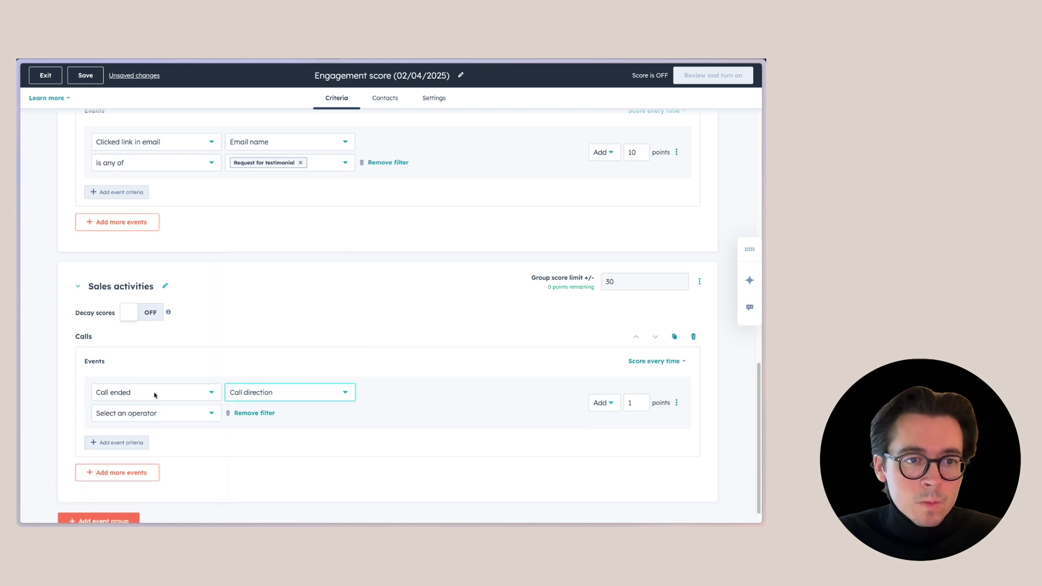
{"action": "left_click", "coordinate": [154, 413]}
{"action": "left_click", "coordinate": [142, 436]}
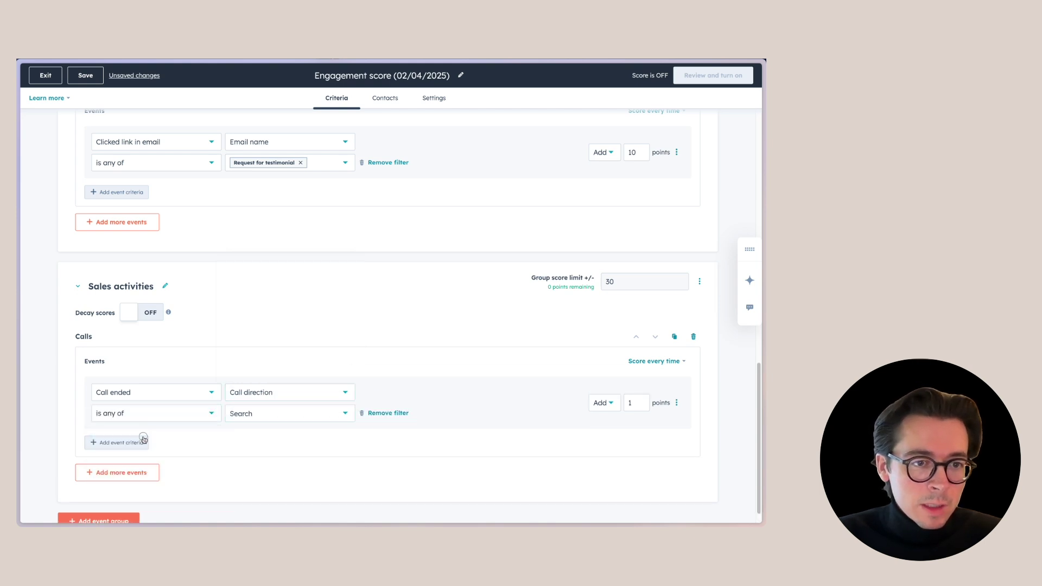
- Set the Call direction filter to INBOUND and award 20 points for the "Call ended" event
{"action": "left_click", "coordinate": [297, 418]}
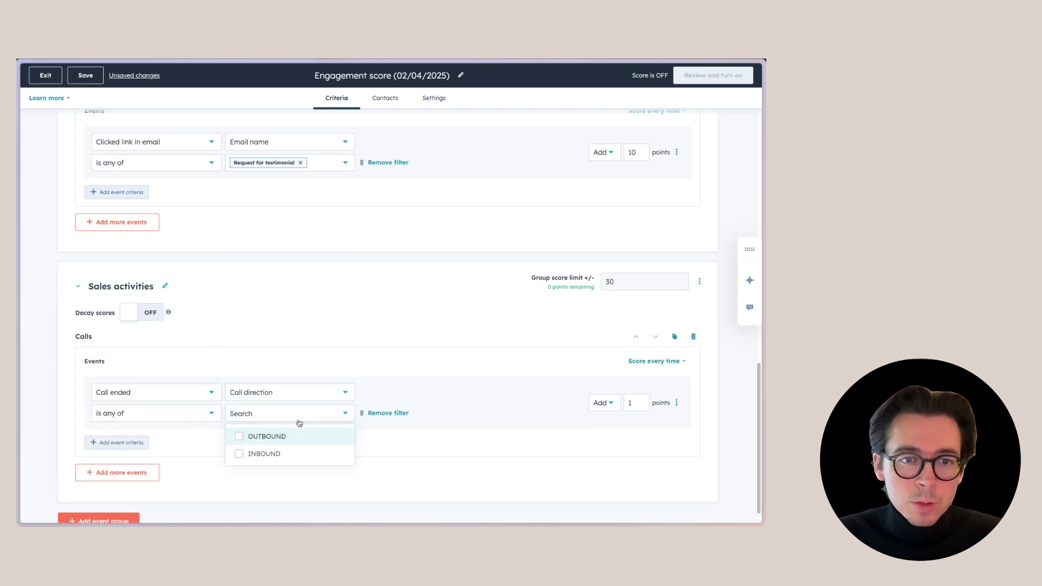
{"action": "left_click", "coordinate": [239, 454]}
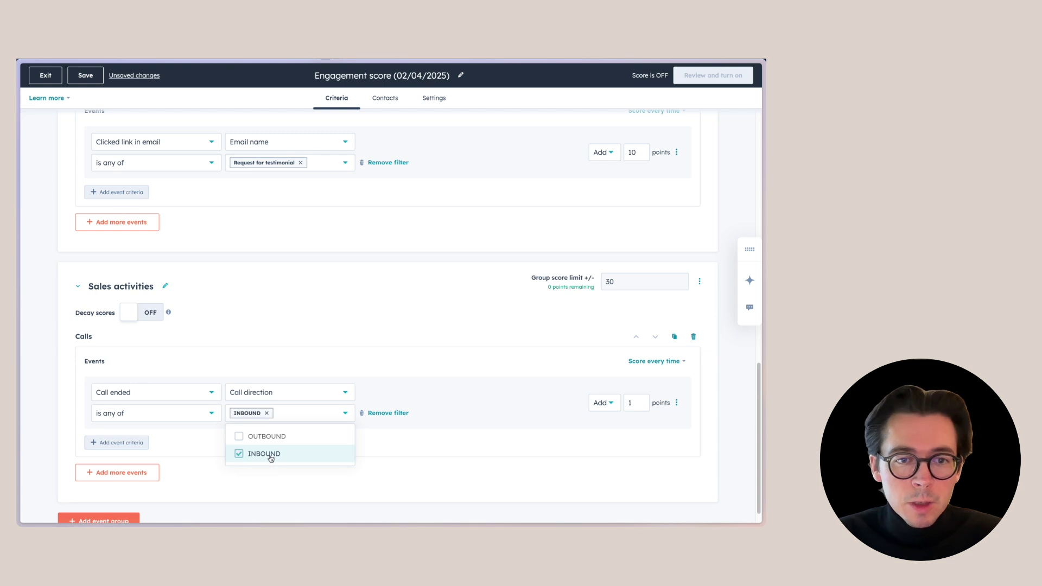
{"action": "left_click", "coordinate": [434, 456]}
{"action": "scroll", "coordinate": [489, 435], "scroll_direction": "down", "scroll_amount": 1}
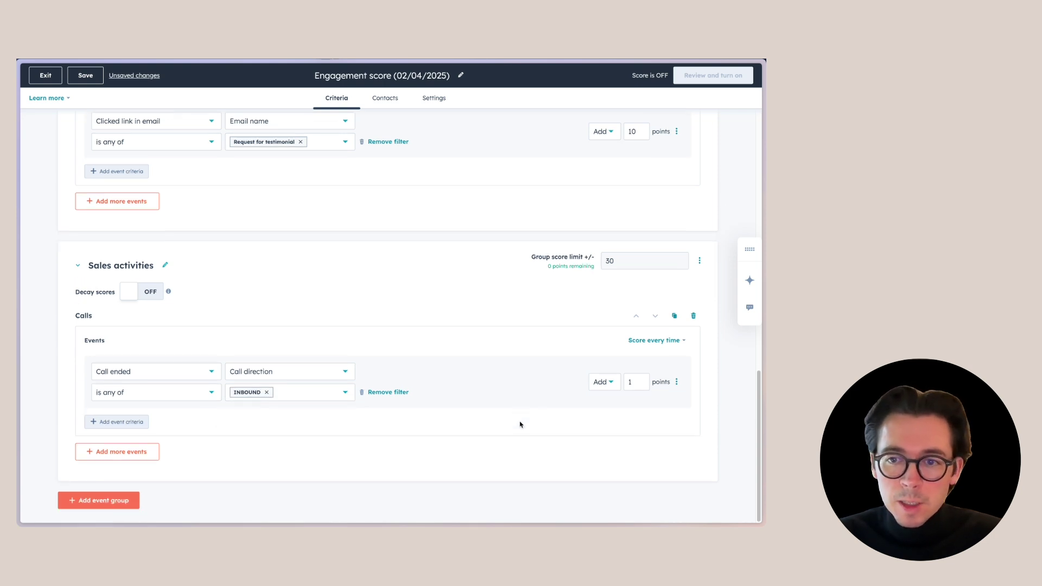
{"action": "left_click", "coordinate": [635, 383]}
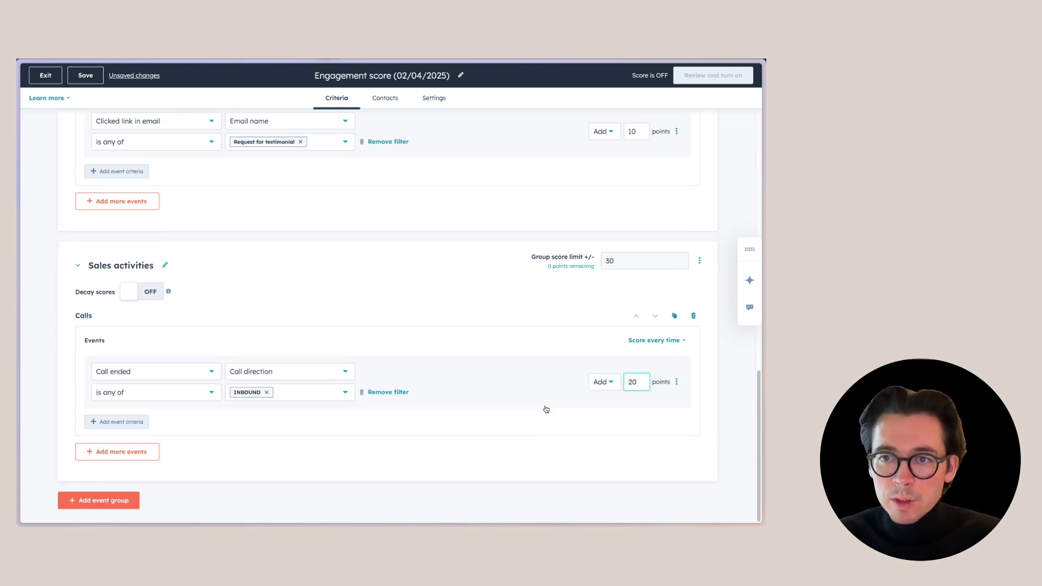
- Add a Sales Email (1:1) event section to the Sales activities group and choose "Sales email reply" as its event
{"action": "left_click", "coordinate": [112, 422]}
{"action": "left_click", "coordinate": [175, 400]}
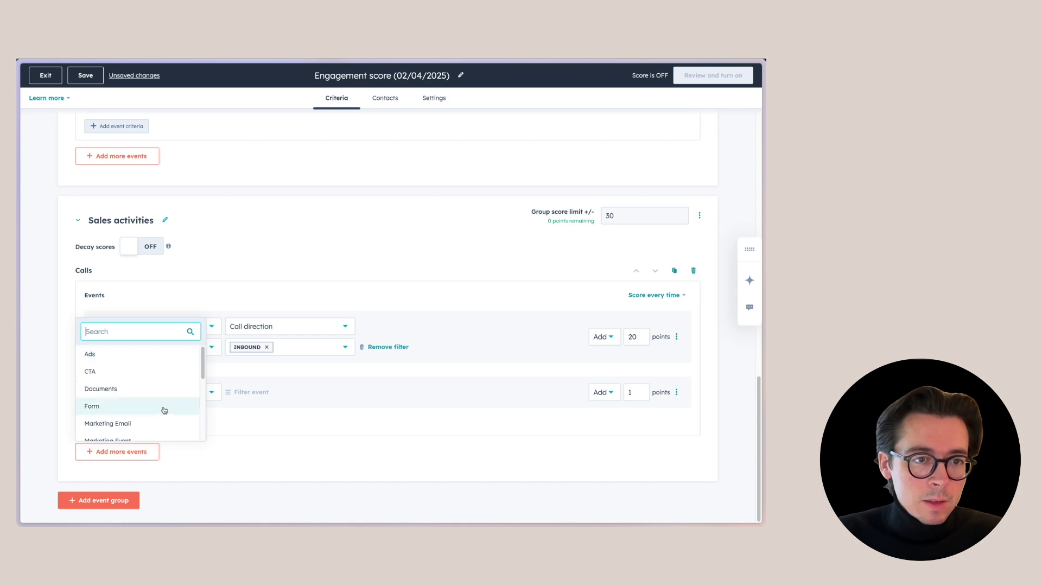
{"action": "scroll", "coordinate": [141, 406], "scroll_direction": "down", "scroll_amount": 3}
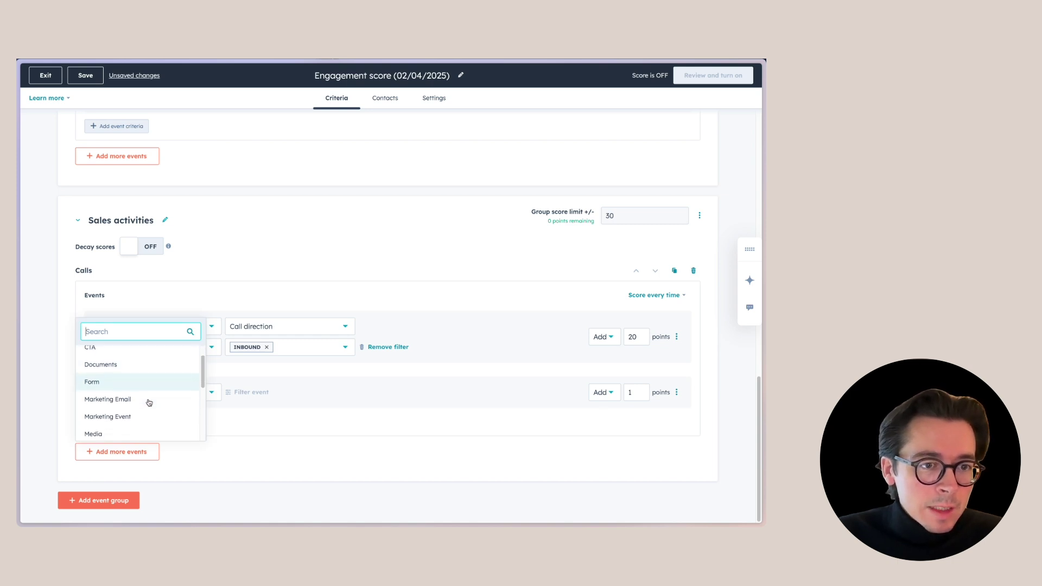
{"action": "left_click", "coordinate": [146, 403]}
{"action": "left_click", "coordinate": [181, 394]}
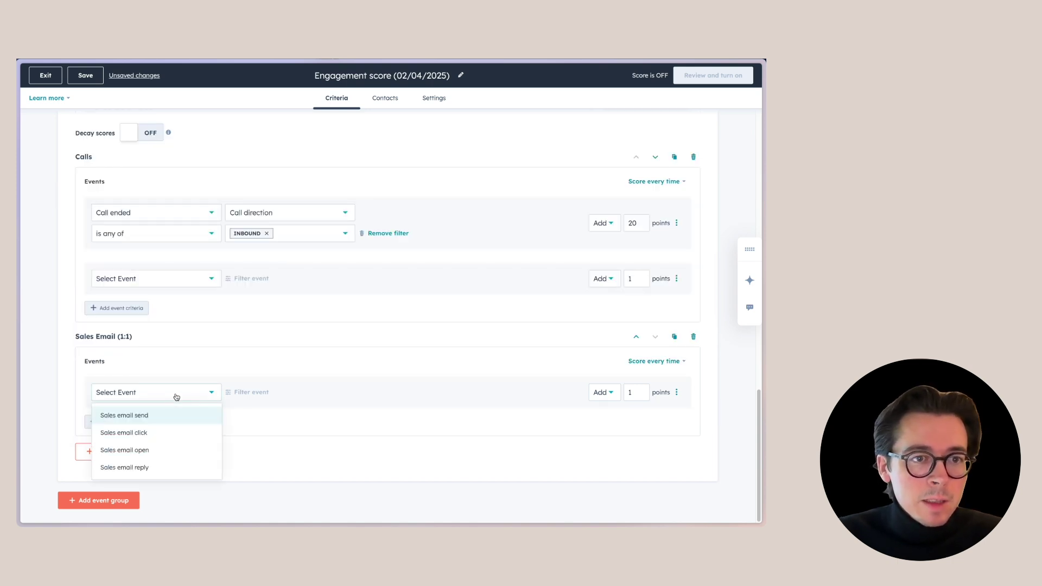
{"action": "left_click", "coordinate": [163, 417]}
- Filter the sales email reply event by Occurred at "is less than" 30 days ago and award 25 points
{"action": "left_click", "coordinate": [247, 393]}
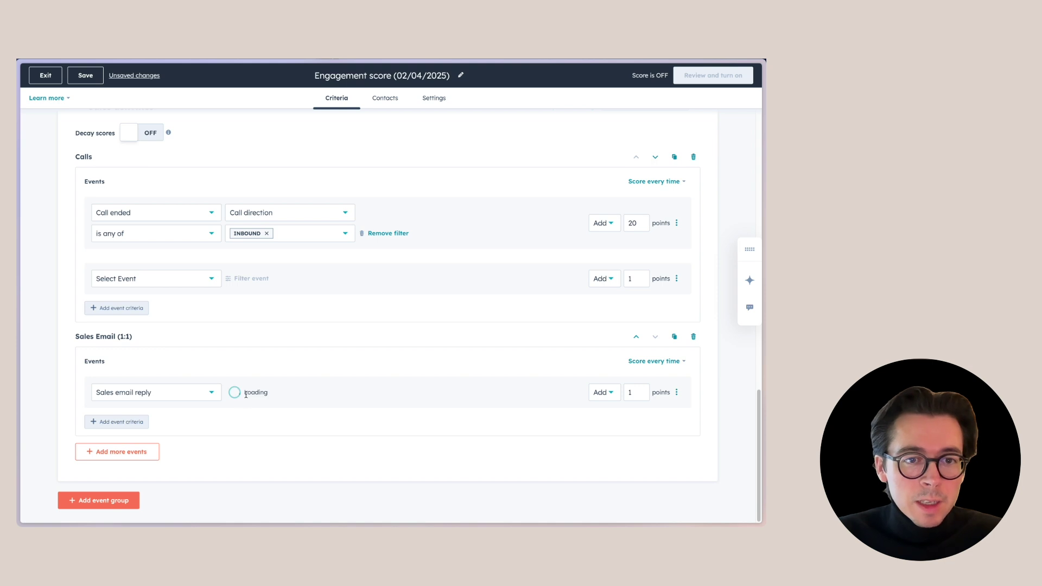
{"action": "left_click", "coordinate": [266, 394]}
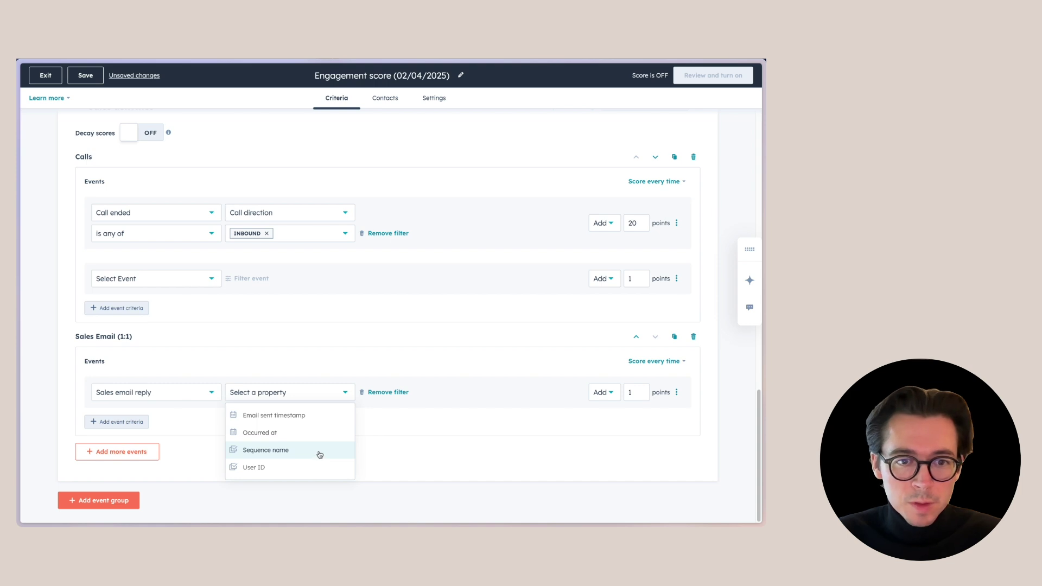
{"action": "left_click", "coordinate": [292, 434]}
{"action": "left_click", "coordinate": [165, 414]}
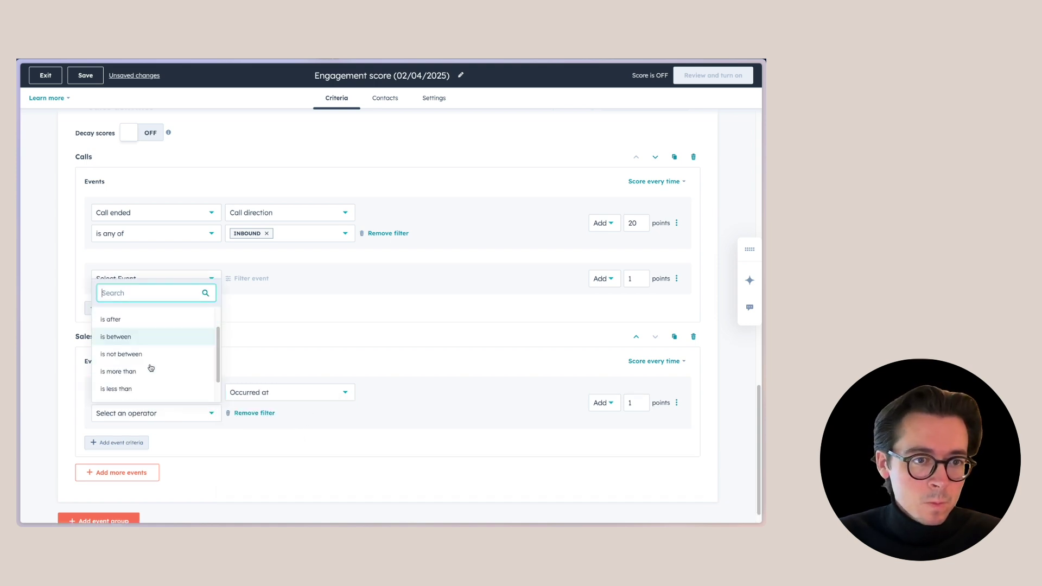
{"action": "left_click", "coordinate": [116, 388]}
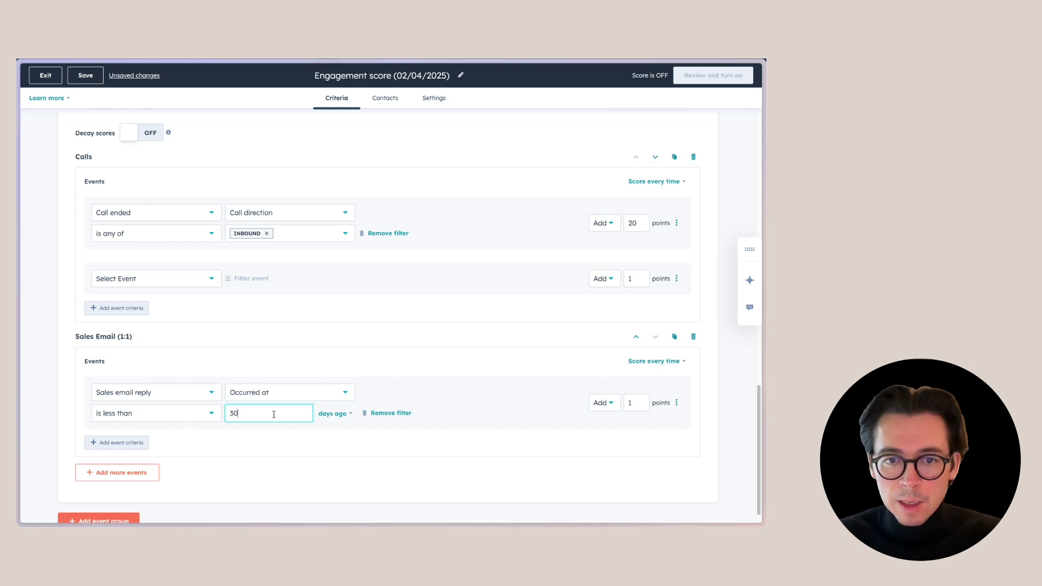
{"action": "double_click", "coordinate": [639, 402]}
{"action": "type", "text": "25"}
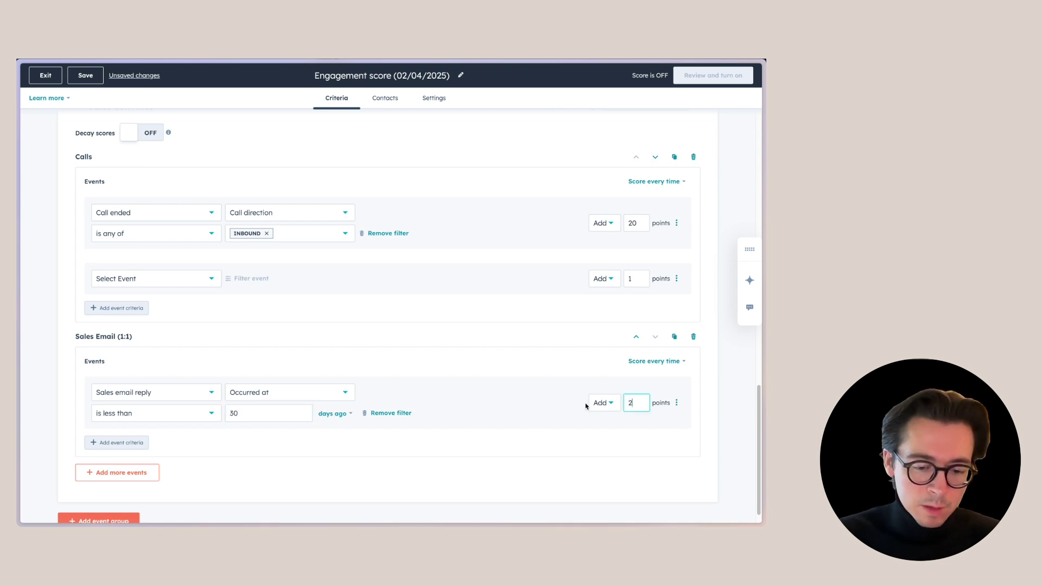
- Delete the empty event row from the Calls section and add a Sequences event section to the Sales activities group
{"action": "left_click", "coordinate": [676, 278]}
{"action": "left_click", "coordinate": [692, 318]}
{"action": "left_click", "coordinate": [120, 451]}
{"action": "left_click", "coordinate": [116, 384]}
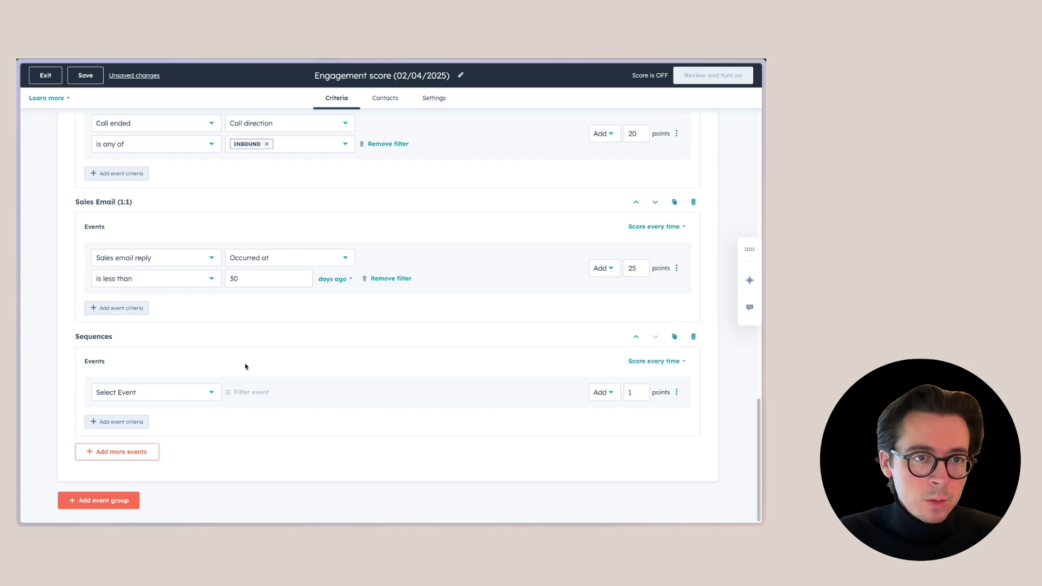
- Choose "Contact booked meeting through a sequence" as the Sequences event and filter it by Sequence name is any of "Event Follow-Up"
{"action": "left_click", "coordinate": [133, 393]}
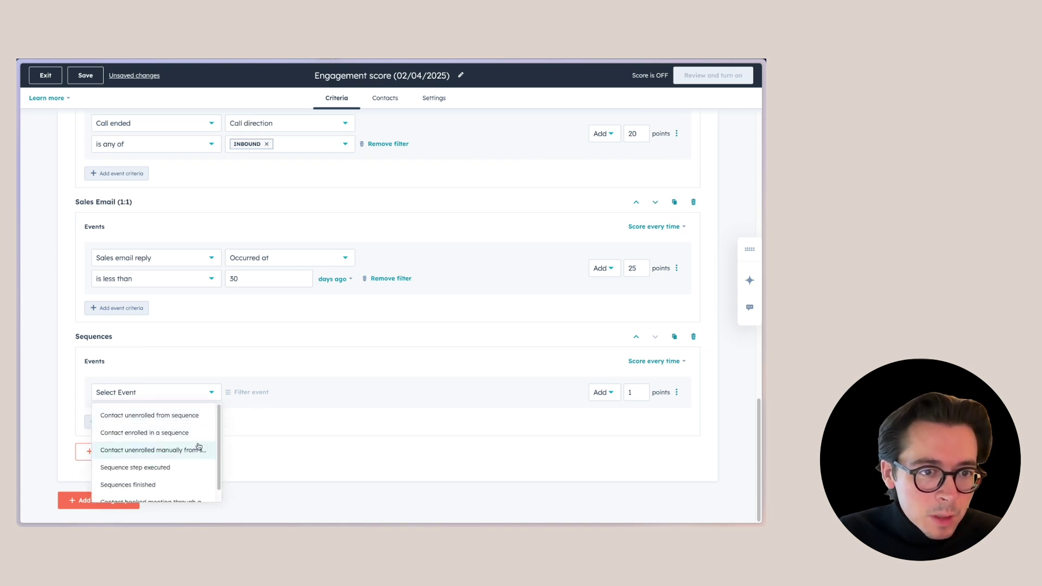
{"action": "scroll", "coordinate": [187, 444], "scroll_direction": "down", "scroll_amount": 1}
{"action": "left_click", "coordinate": [163, 489]}
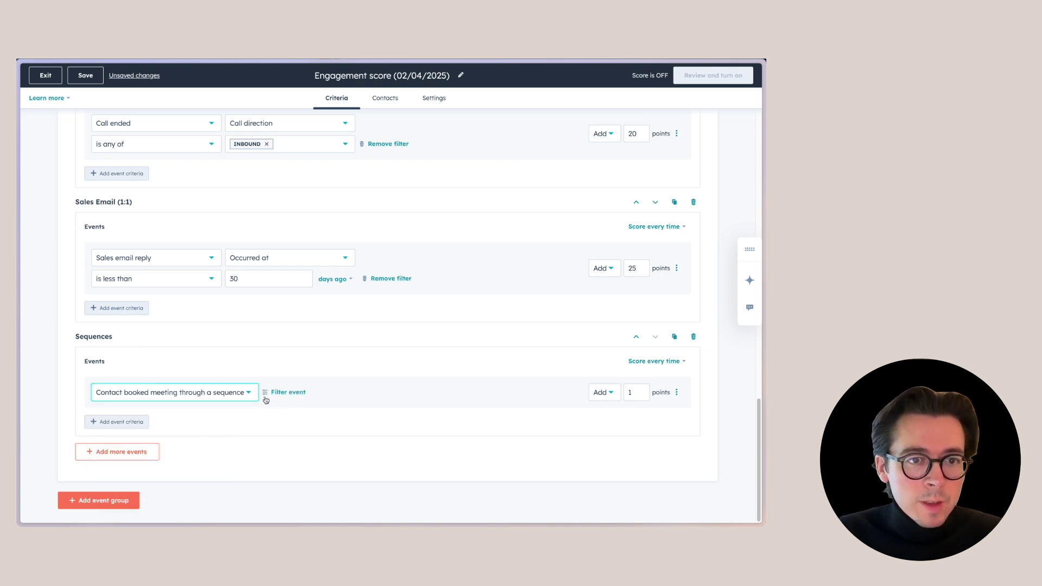
{"action": "left_click", "coordinate": [290, 395]}
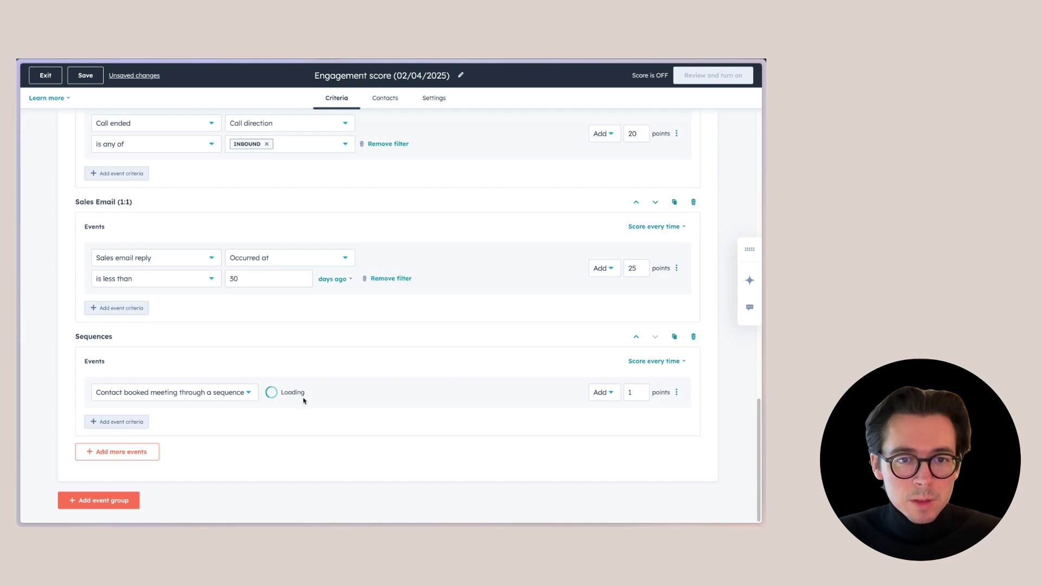
{"action": "left_click", "coordinate": [328, 395]}
{"action": "left_click", "coordinate": [333, 467]}
{"action": "left_click", "coordinate": [273, 478]}
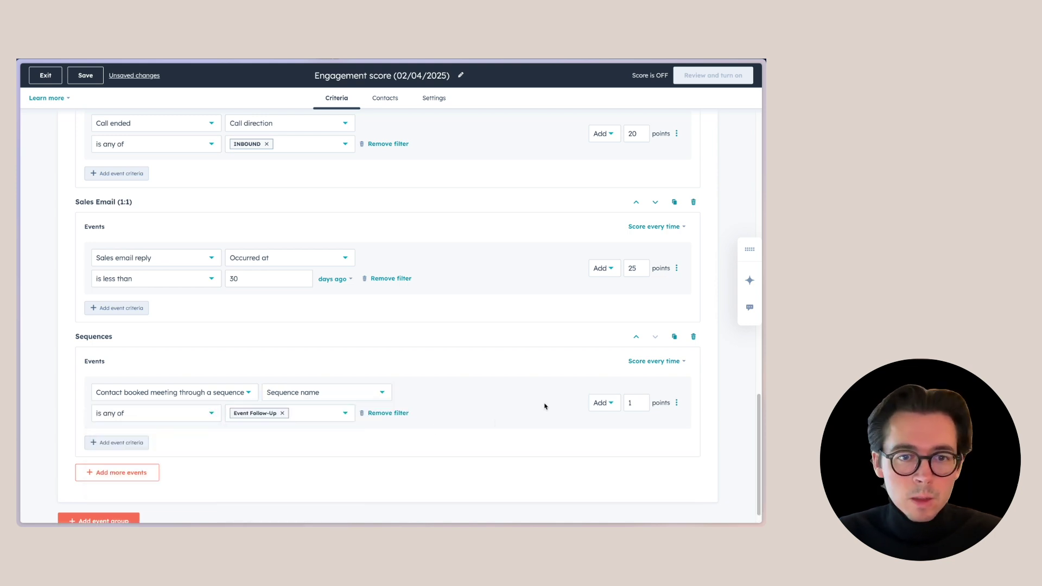
- Award 30 points for the meeting booked through a sequence
{"action": "left_click", "coordinate": [637, 407]}
{"action": "key", "text": "BackSpace"}
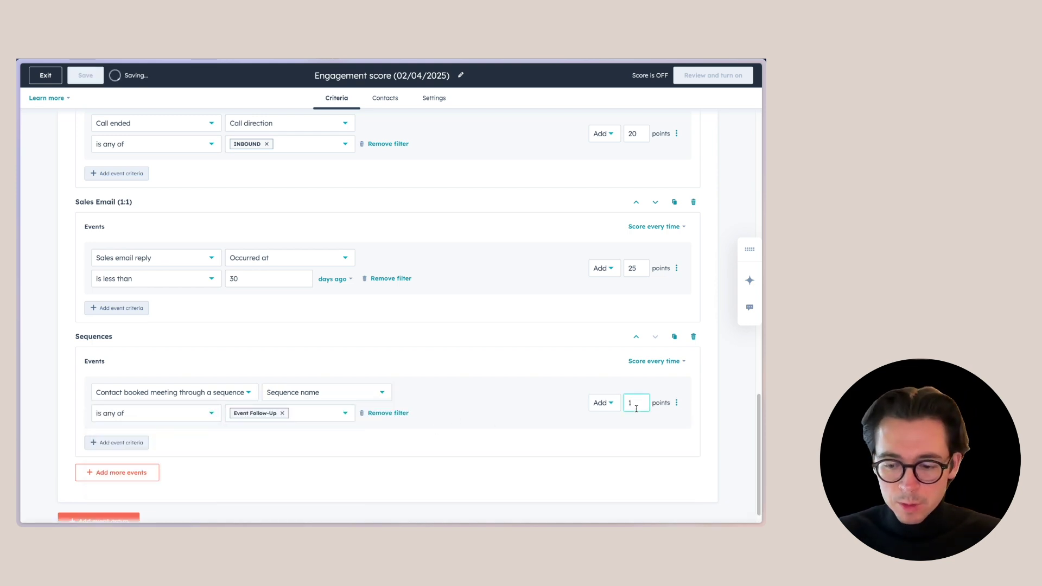
{"action": "type", "text": "30"}
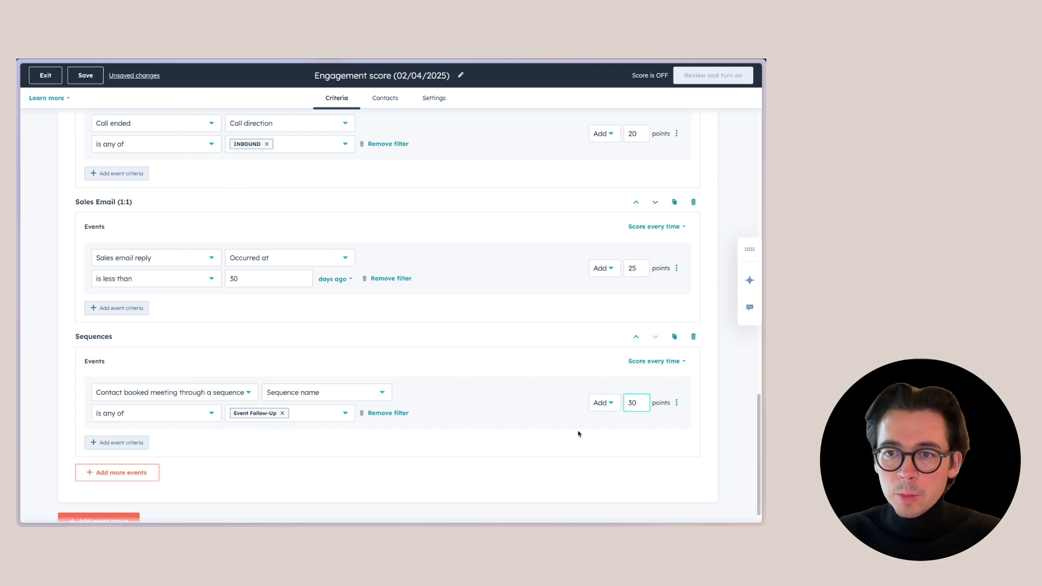
- Look through the scoring criteria and examine which contact lists can be excluded from the score
{"action": "scroll", "coordinate": [391, 430], "scroll_direction": "up", "scroll_amount": 15}
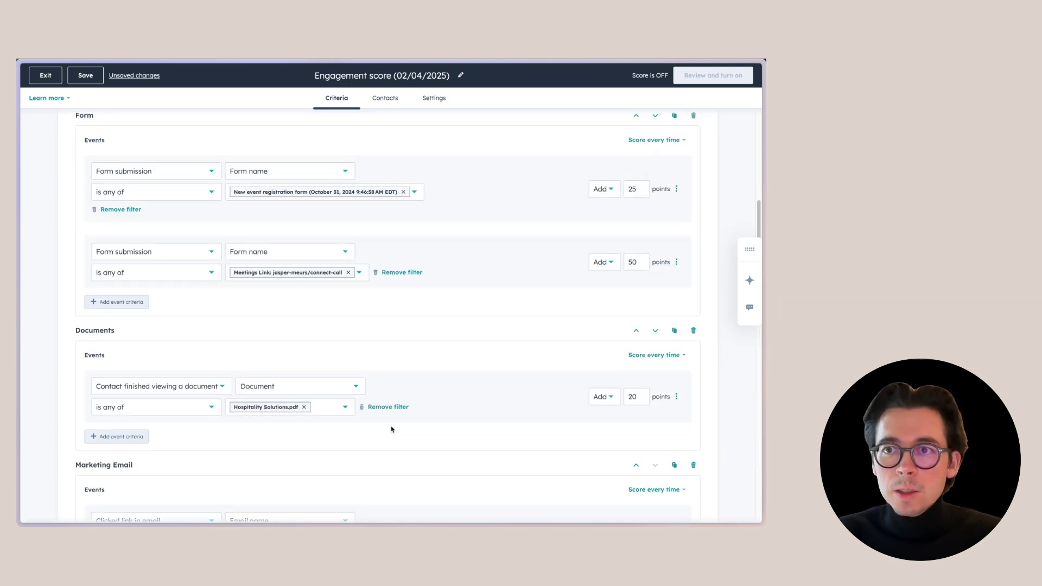
{"action": "scroll", "coordinate": [391, 430], "scroll_direction": "up", "scroll_amount": 5}
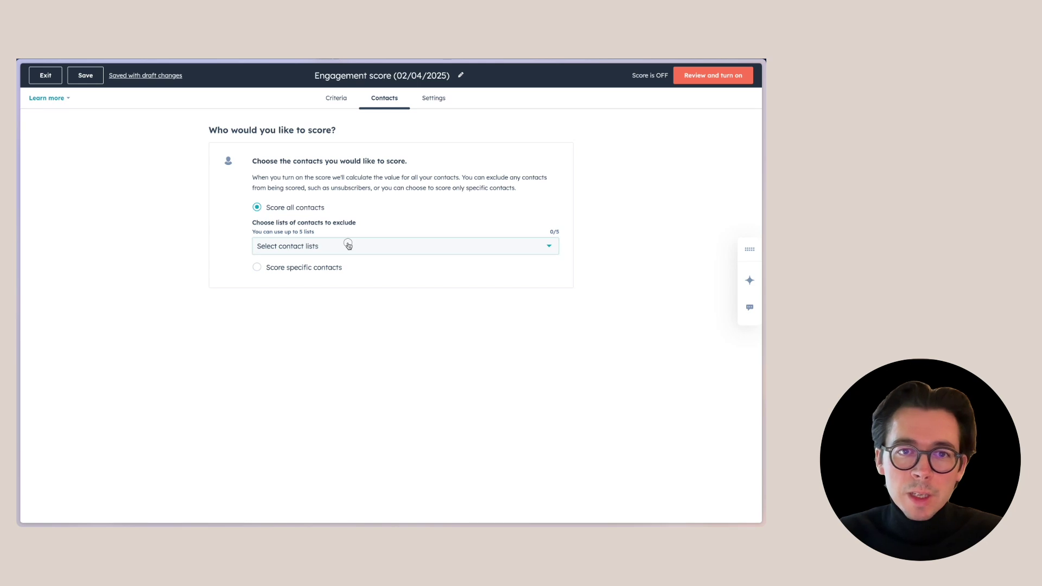
{"action": "left_click", "coordinate": [348, 245]}
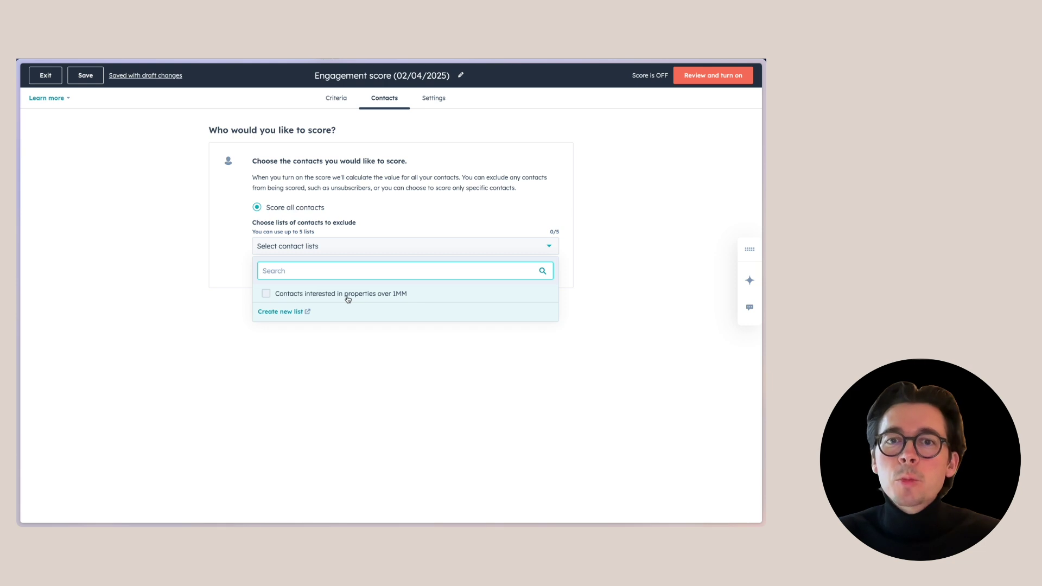
{"action": "left_click", "coordinate": [240, 280]}
- Try the option to score specific contacts, view its available lists, and switch back to scoring all contacts
{"action": "left_click", "coordinate": [258, 269]}
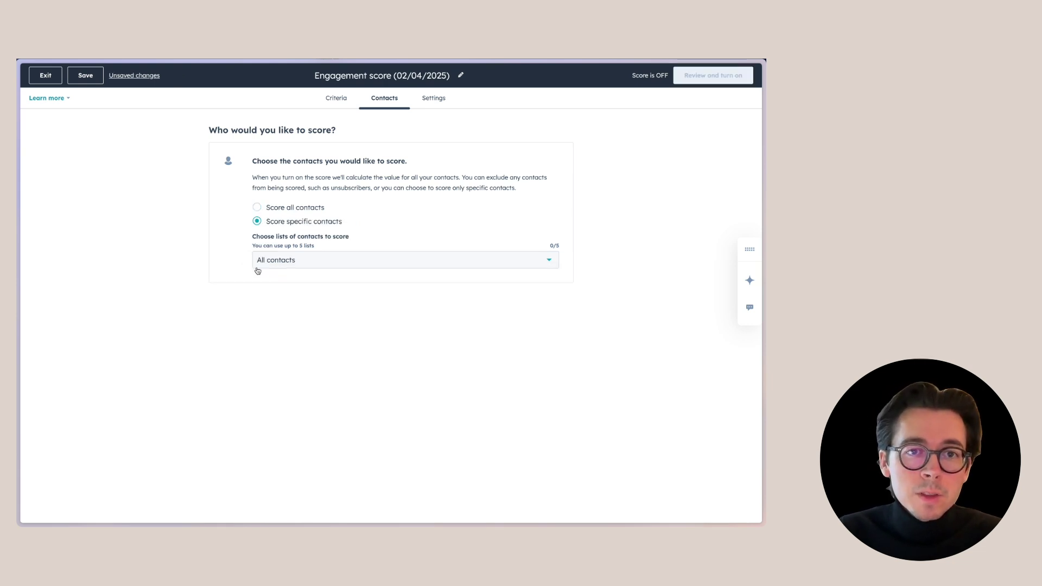
{"action": "left_click", "coordinate": [287, 263]}
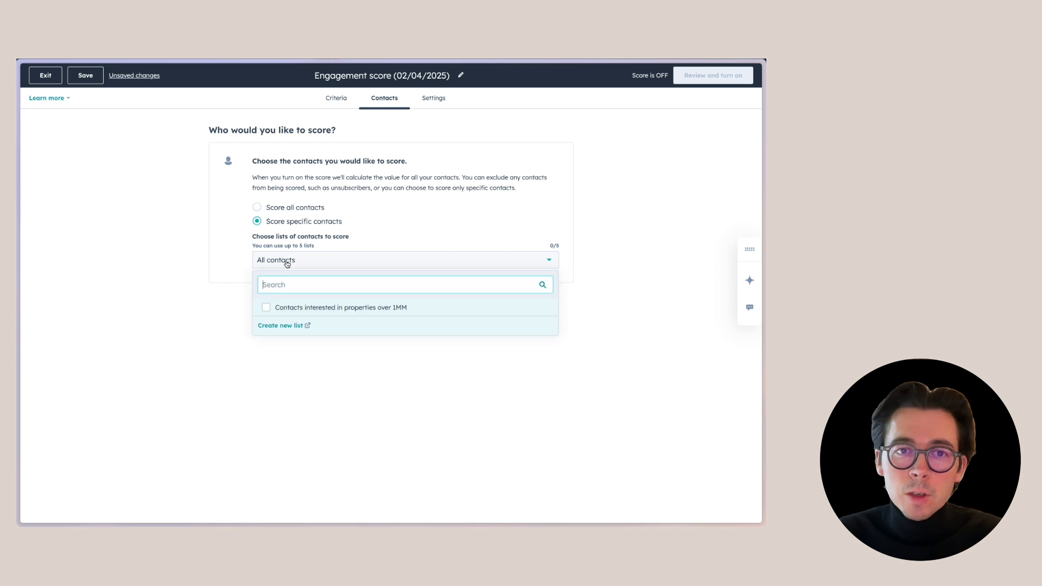
{"action": "left_click", "coordinate": [283, 256]}
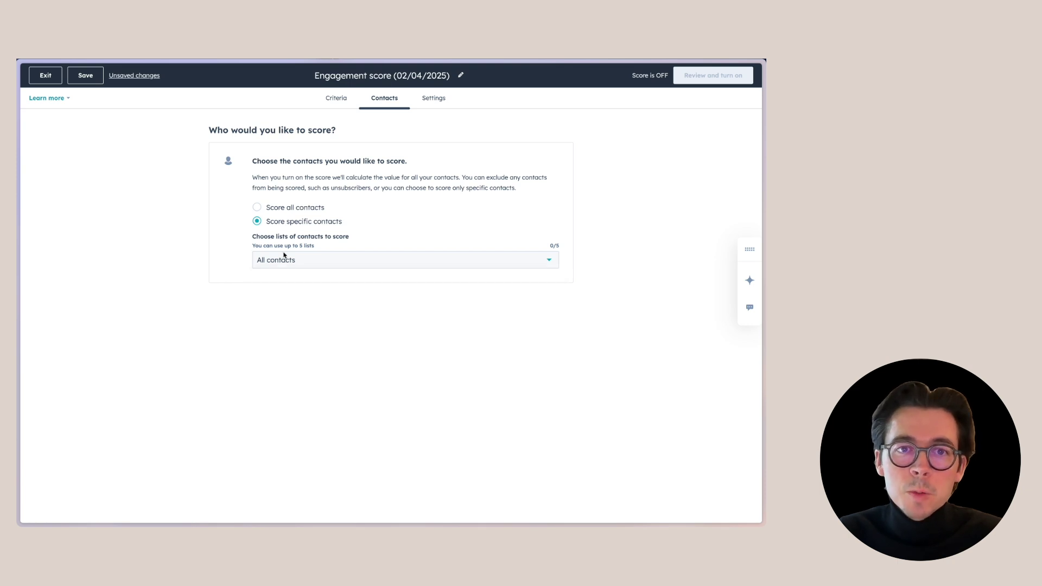
{"action": "left_click", "coordinate": [276, 211]}
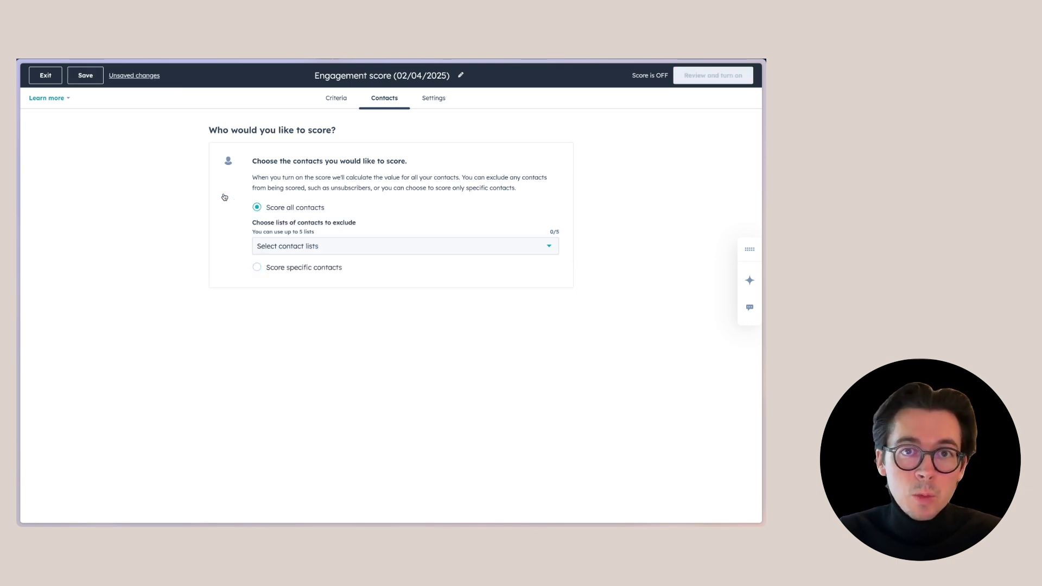
- Review the score value and score threshold settings, and turn on the engagement score
{"action": "left_click", "coordinate": [433, 98]}
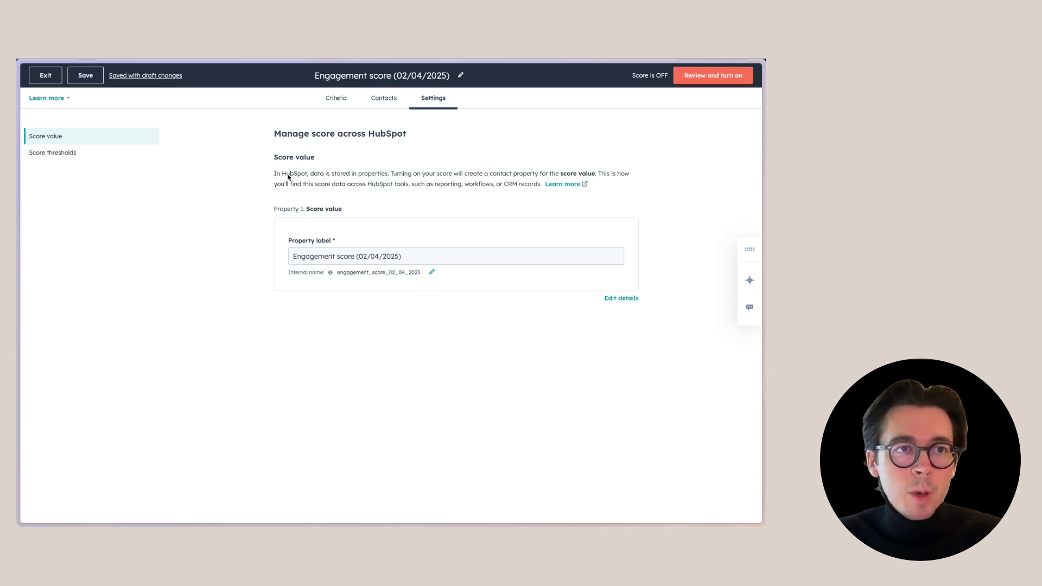
{"action": "left_click", "coordinate": [55, 155]}
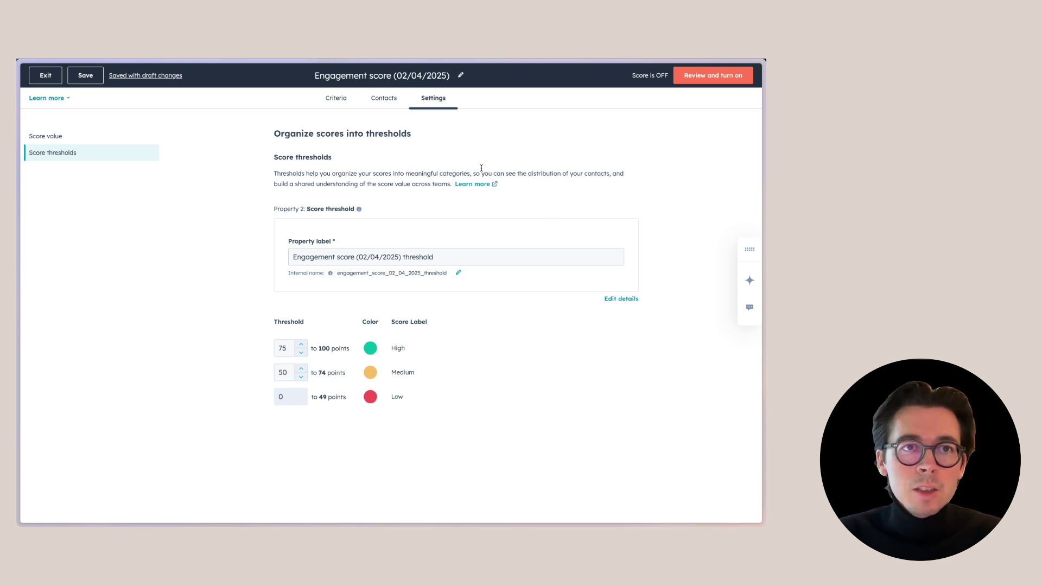
{"action": "left_click", "coordinate": [717, 80]}
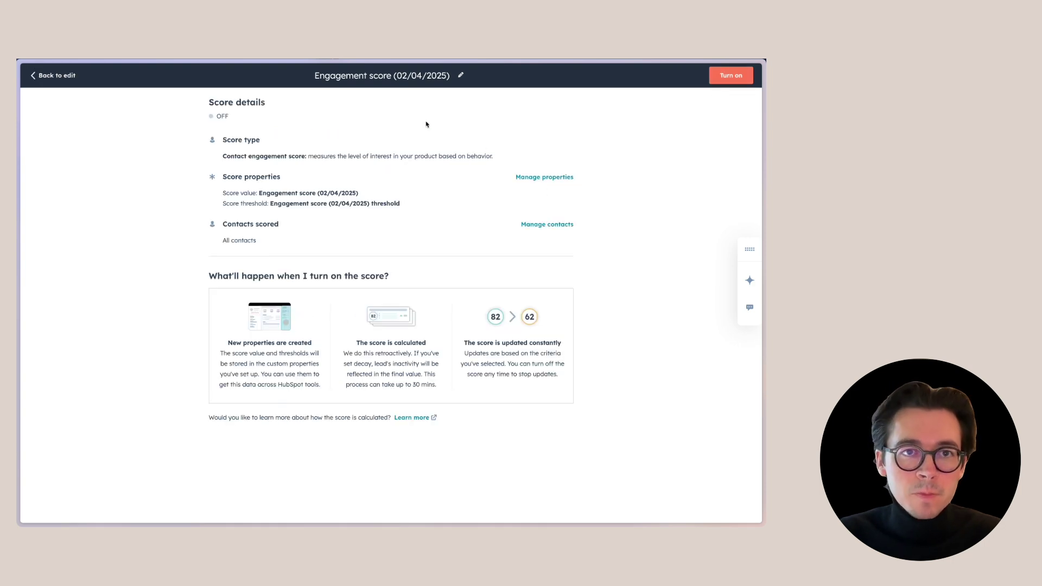
{"action": "left_click", "coordinate": [739, 80]}
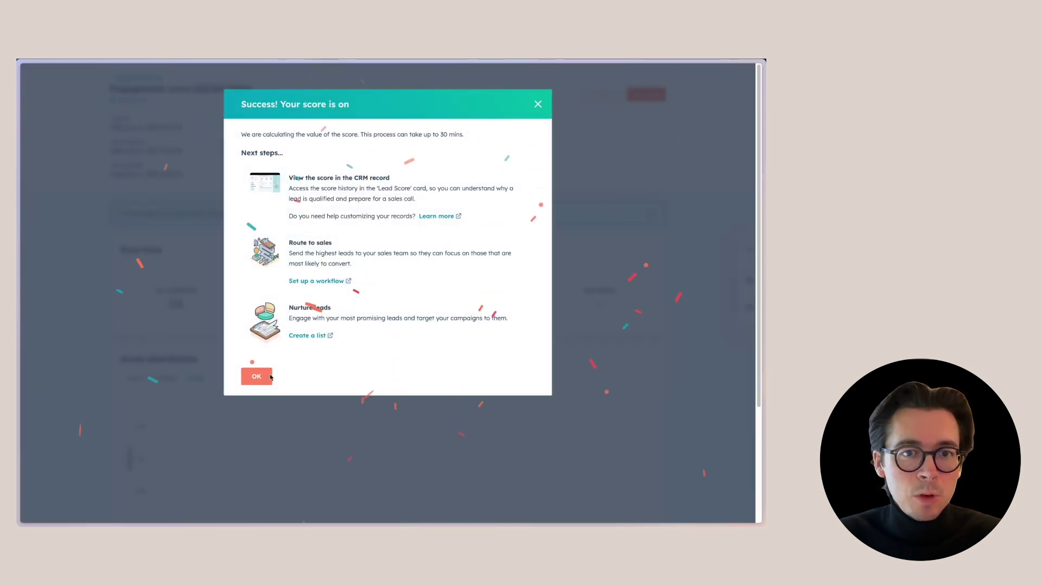
{"action": "left_click", "coordinate": [266, 369]}
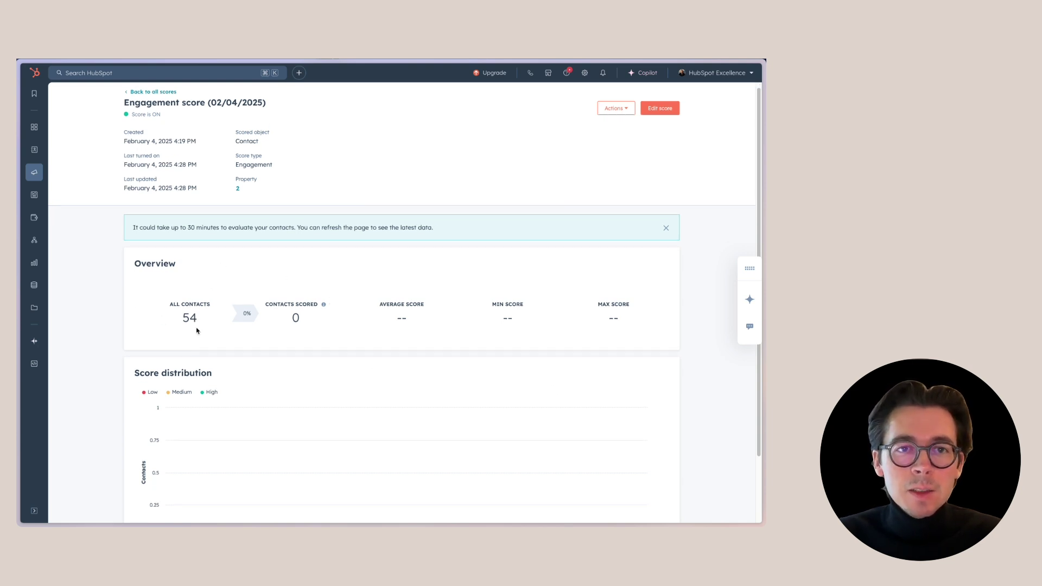
- Examine the engagement score's overview figures and score distribution chart
{"action": "scroll", "coordinate": [197, 329], "scroll_direction": "down", "scroll_amount": 1}
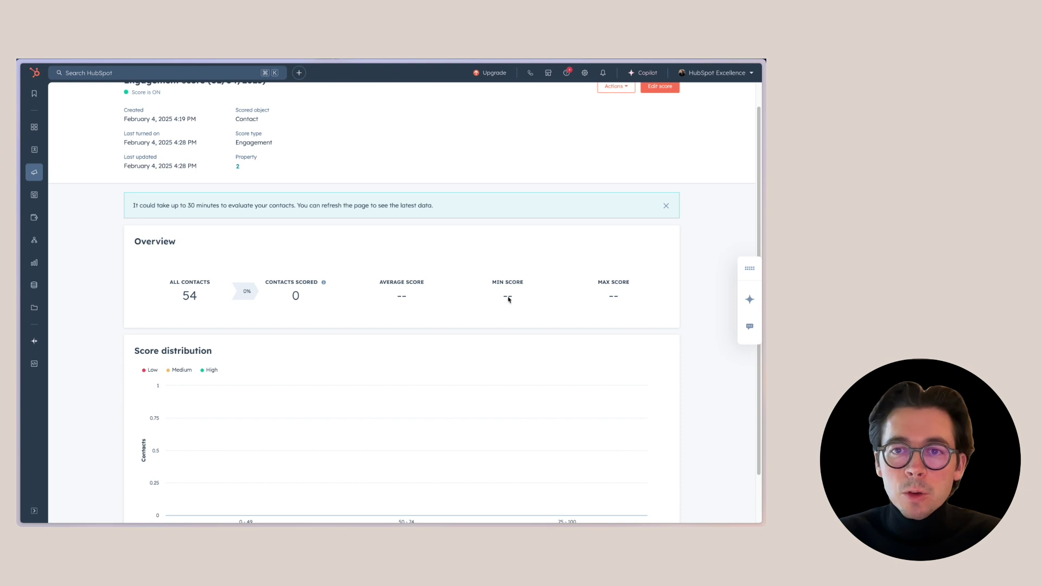
{"action": "scroll", "coordinate": [485, 331], "scroll_direction": "down", "scroll_amount": 2}
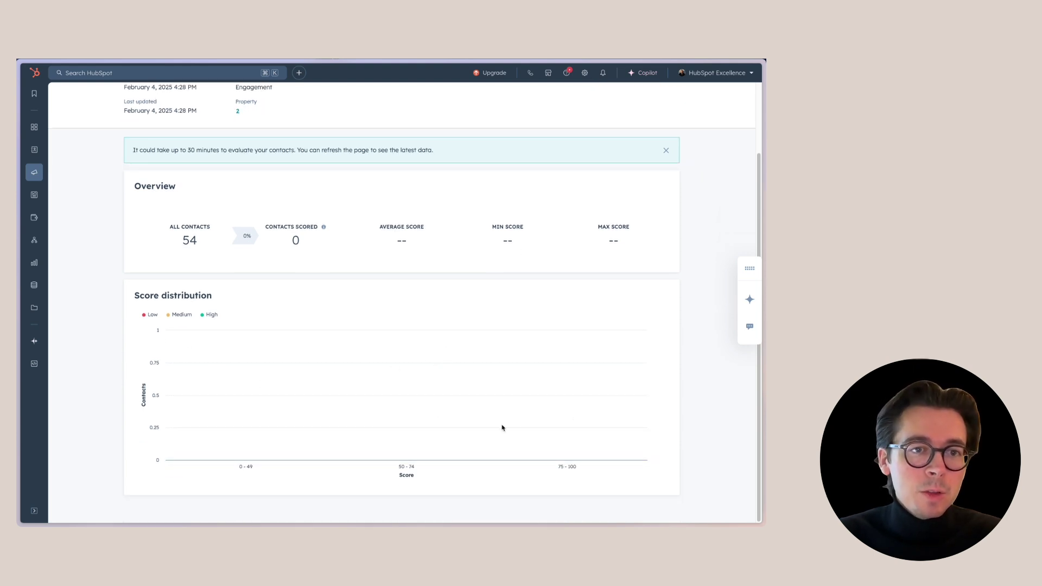
{"action": "scroll", "coordinate": [276, 395], "scroll_direction": "up", "scroll_amount": 3}
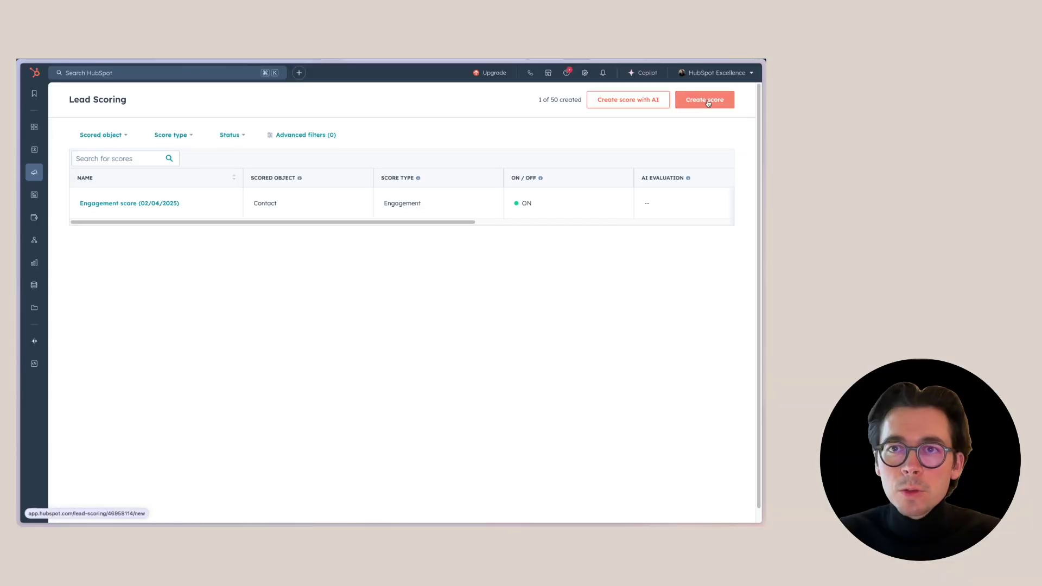
- Create a new score for companies using the Company fit score type
{"action": "left_click", "coordinate": [704, 100]}
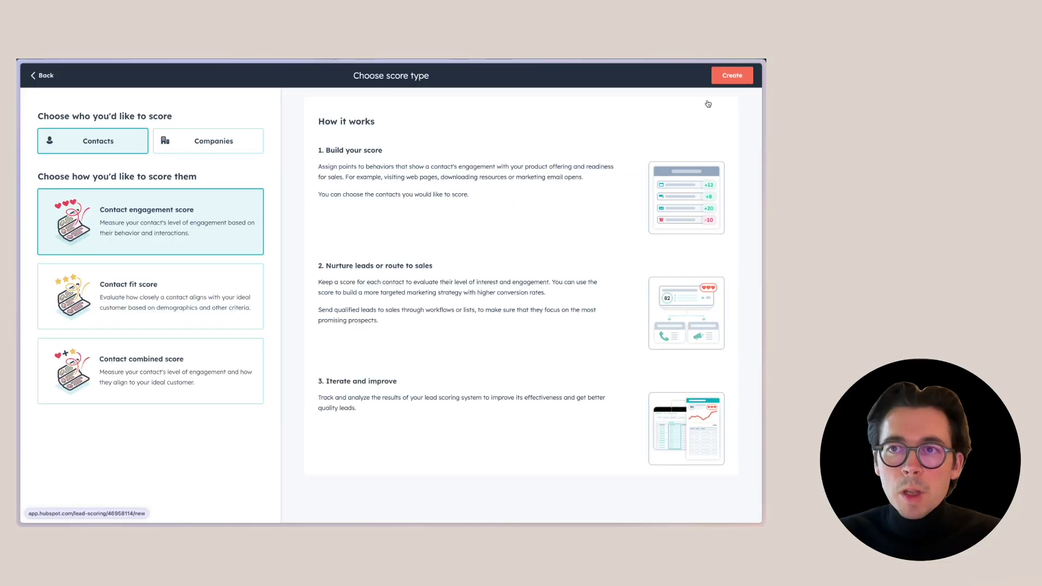
{"action": "left_click", "coordinate": [209, 143]}
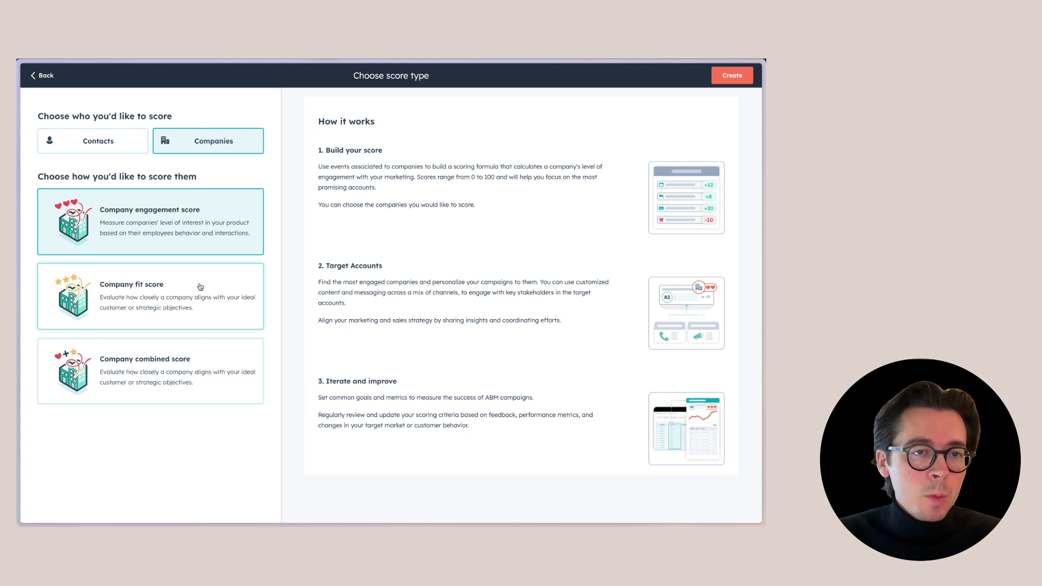
{"action": "left_click", "coordinate": [171, 299]}
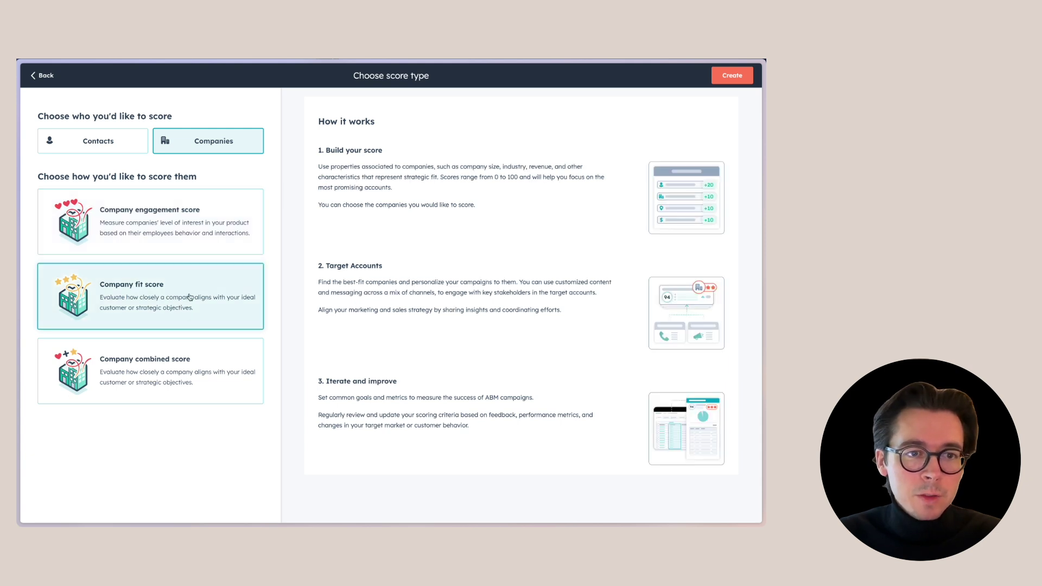
{"action": "left_click", "coordinate": [731, 79]}
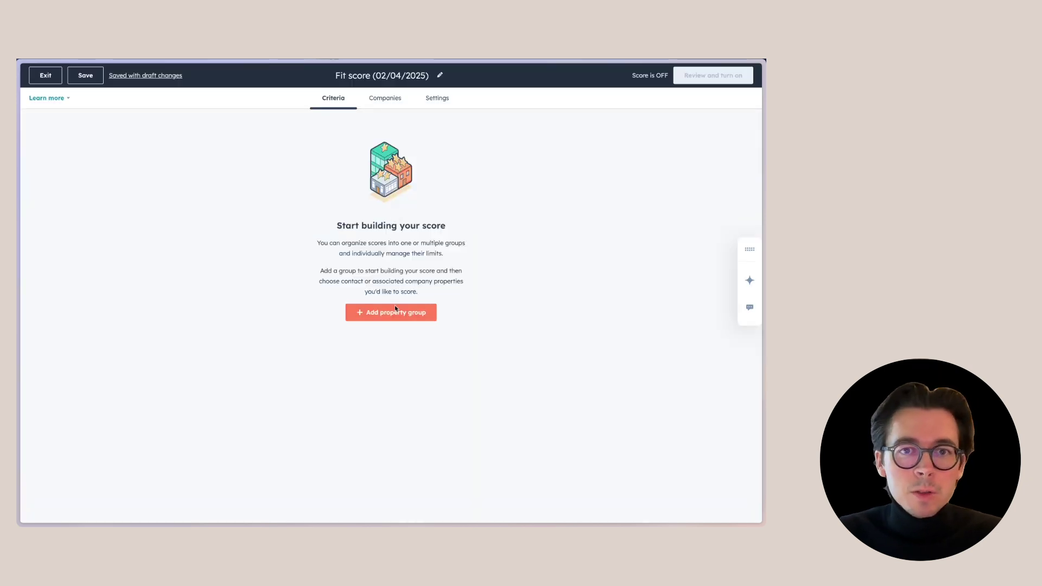
- Add a property group that scores the Company object and name the group Company
{"action": "left_click", "coordinate": [395, 311]}
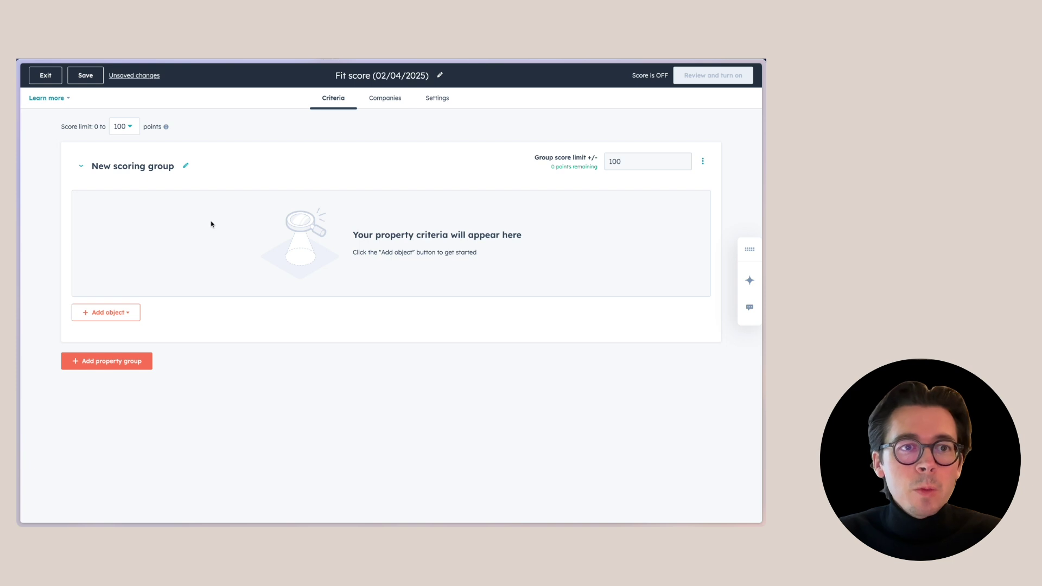
{"action": "left_click", "coordinate": [115, 313]}
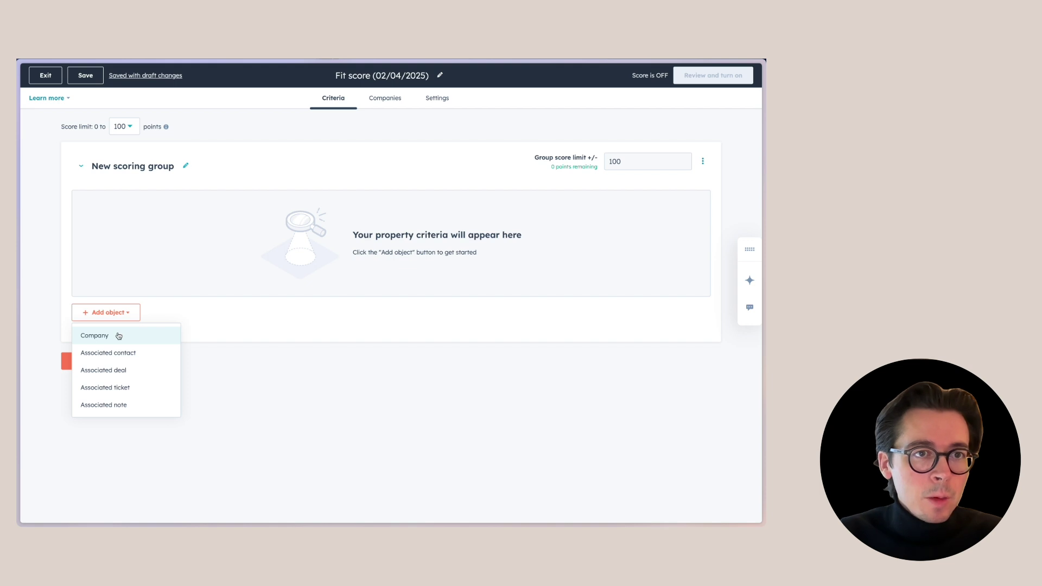
{"action": "left_click", "coordinate": [118, 337]}
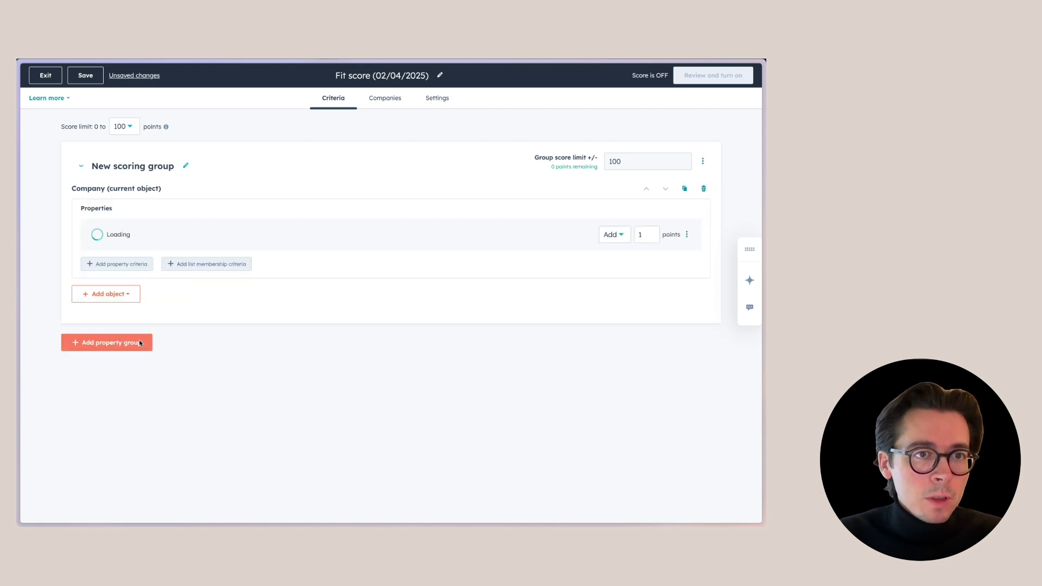
{"action": "left_click", "coordinate": [143, 166]}
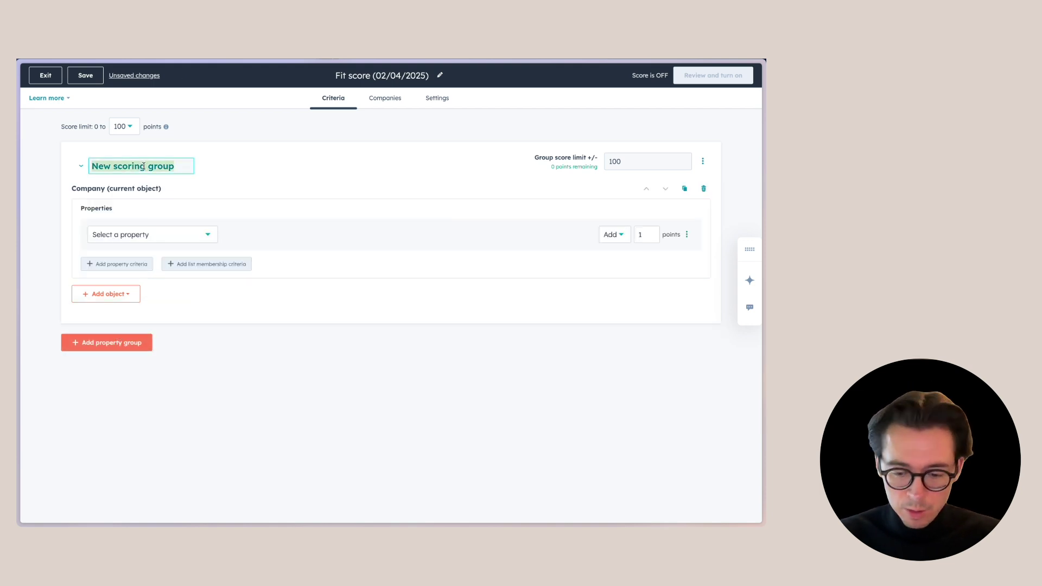
{"action": "type", "text": "Company"}
{"action": "left_click", "coordinate": [251, 190]}
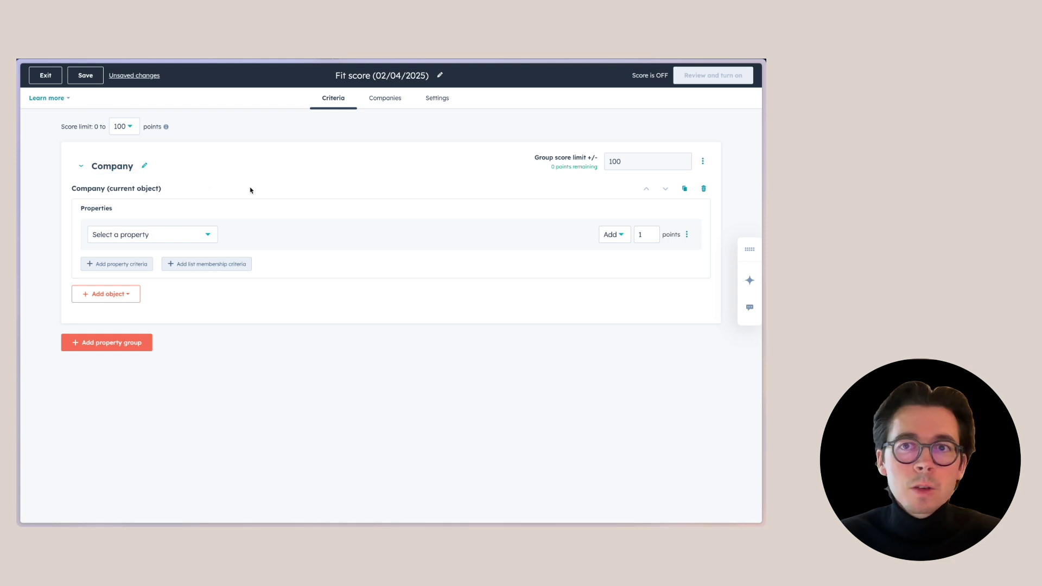
- Set the Company group's score limit to 30 and keep the group expanded
{"action": "double_click", "coordinate": [638, 168]}
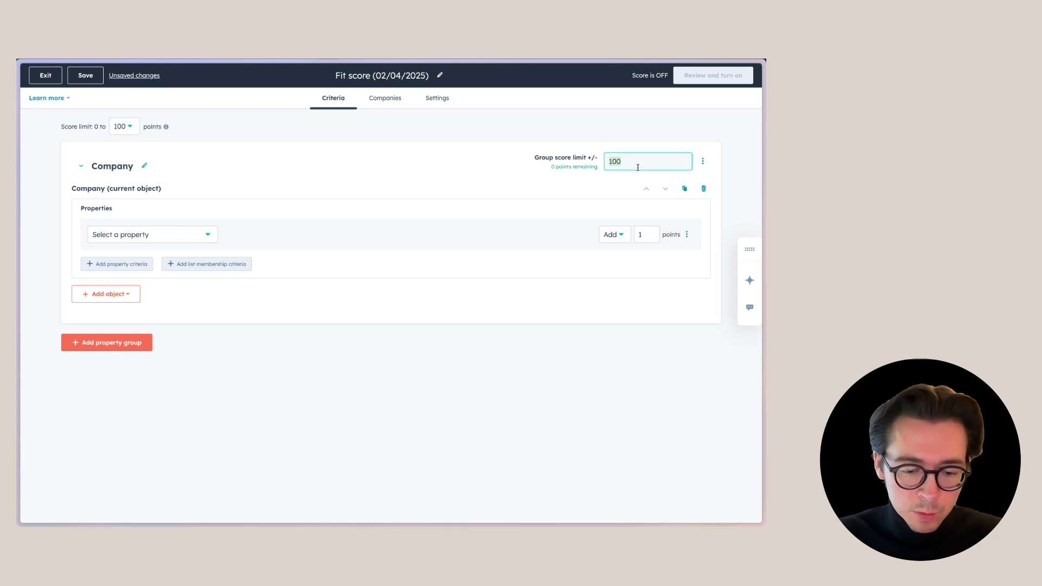
{"action": "type", "text": "30"}
{"action": "left_click", "coordinate": [510, 175]}
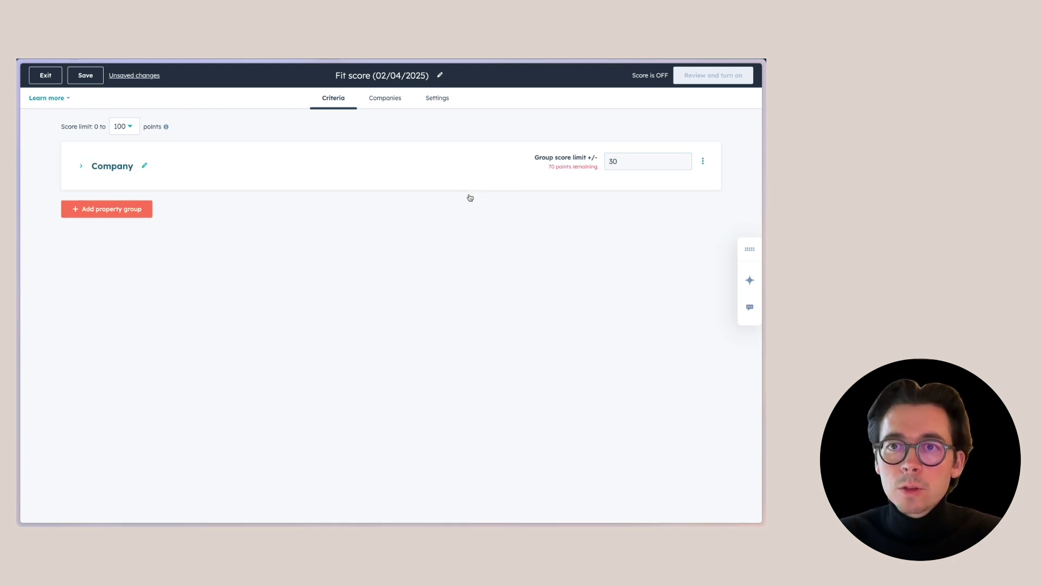
{"action": "left_click", "coordinate": [76, 166]}
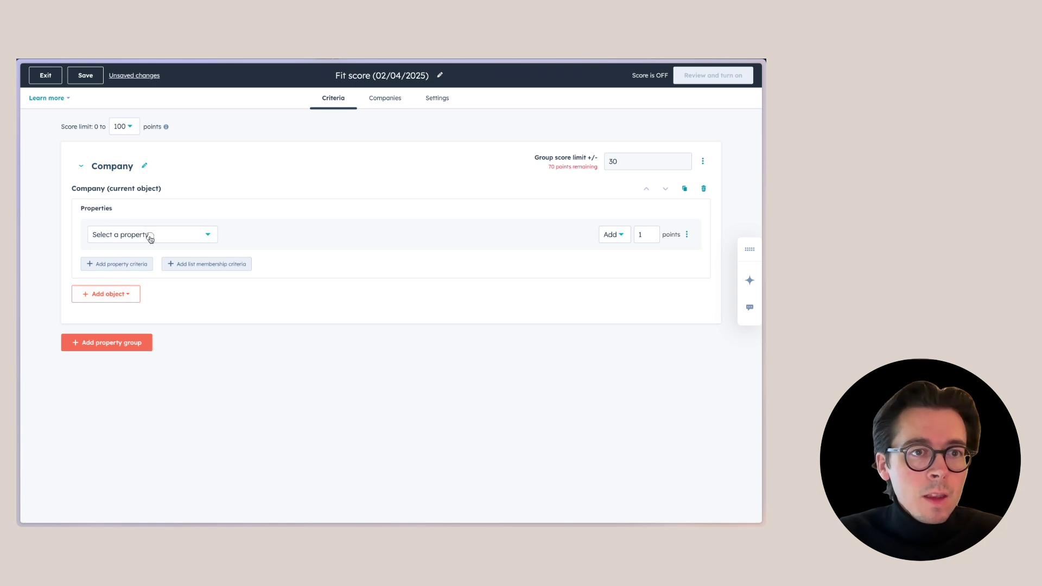
- Base the group's first property criterion on Annual revenue with the "is between" operator
{"action": "left_click", "coordinate": [151, 235]}
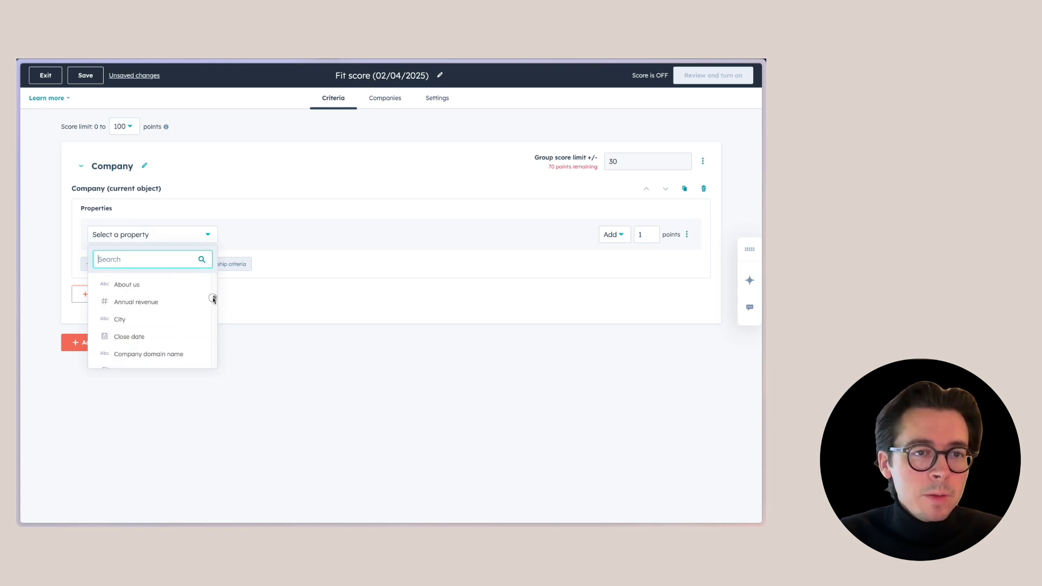
{"action": "scroll", "coordinate": [213, 299], "scroll_direction": "up", "scroll_amount": 1}
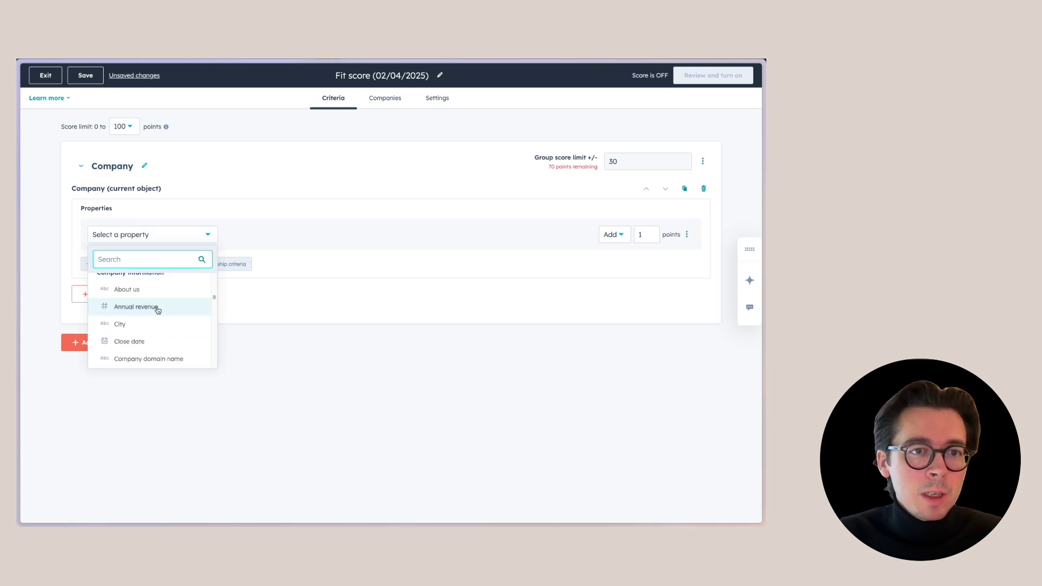
{"action": "left_click", "coordinate": [164, 308]}
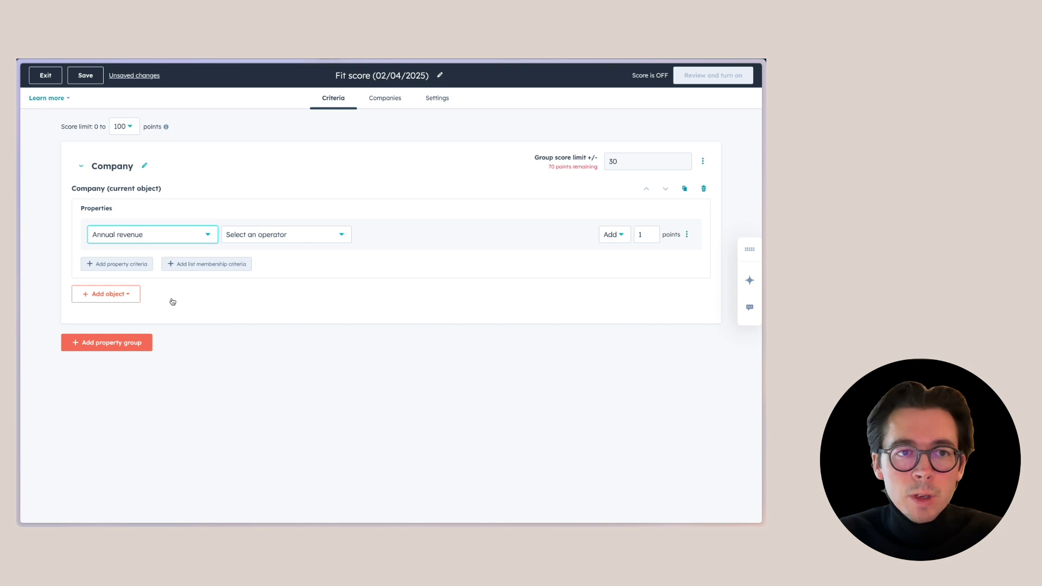
{"action": "left_click", "coordinate": [292, 238]}
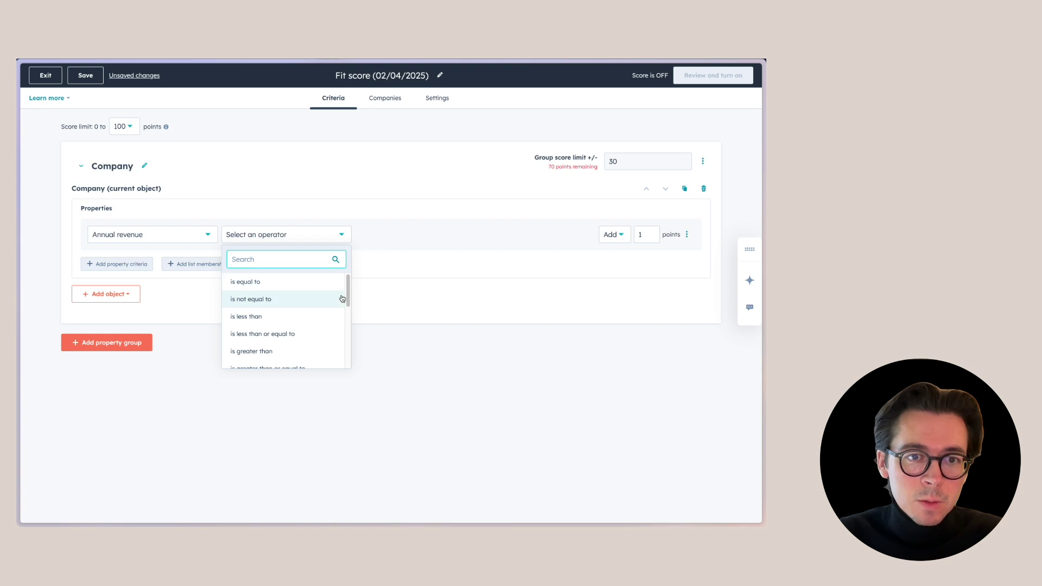
{"action": "left_click_drag", "start_coordinate": [347, 305], "coordinate": [346, 321]}
{"action": "left_click", "coordinate": [299, 308]}
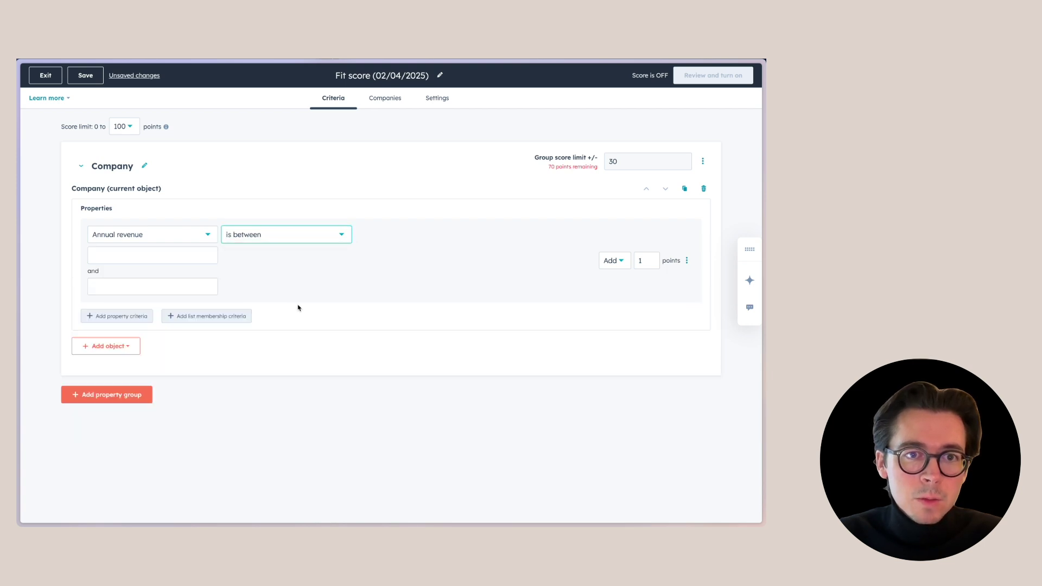
- Set the annual revenue range to 1,000,000 through 50,000,000 and award 5 points for it
{"action": "left_click", "coordinate": [154, 261]}
{"action": "type", "text": "1"}
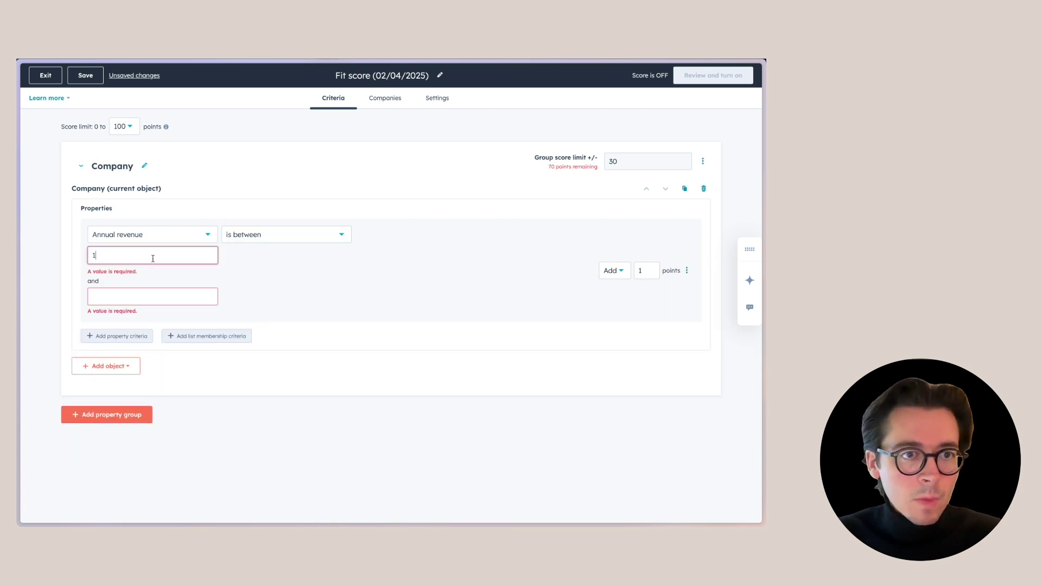
{"action": "type", "text": ",000,000"}
{"action": "left_click", "coordinate": [123, 291]}
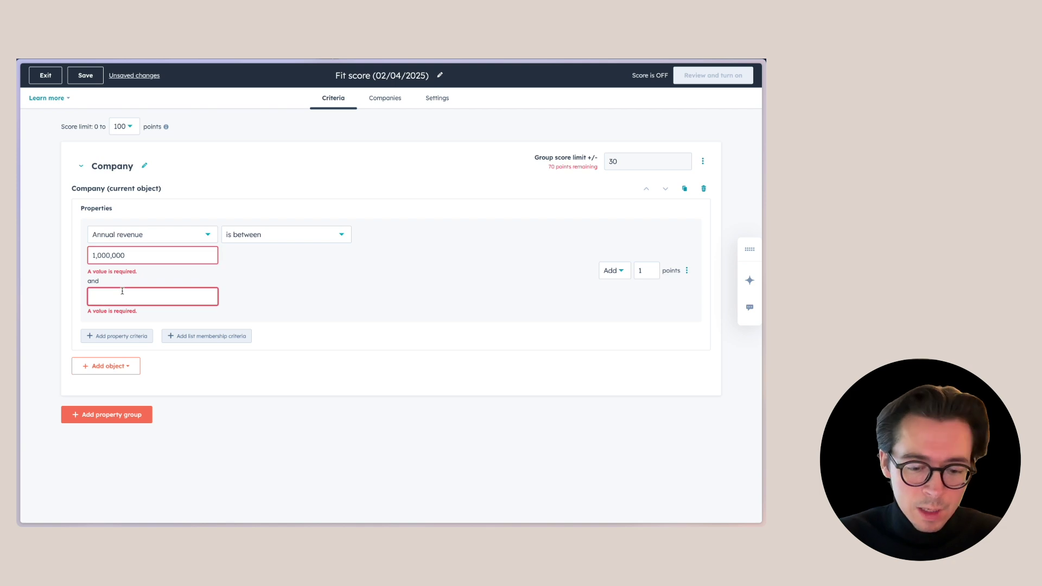
{"action": "type", "text": "50"}
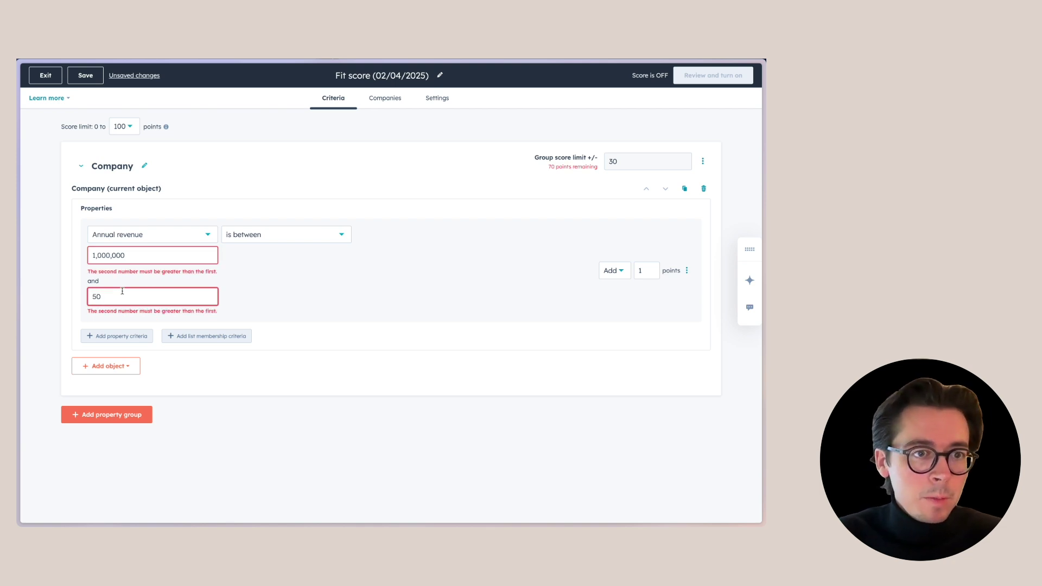
{"action": "type", "text": ",000,000"}
{"action": "left_click", "coordinate": [315, 284]}
{"action": "left_click_drag", "start_coordinate": [652, 260], "coordinate": [601, 256]}
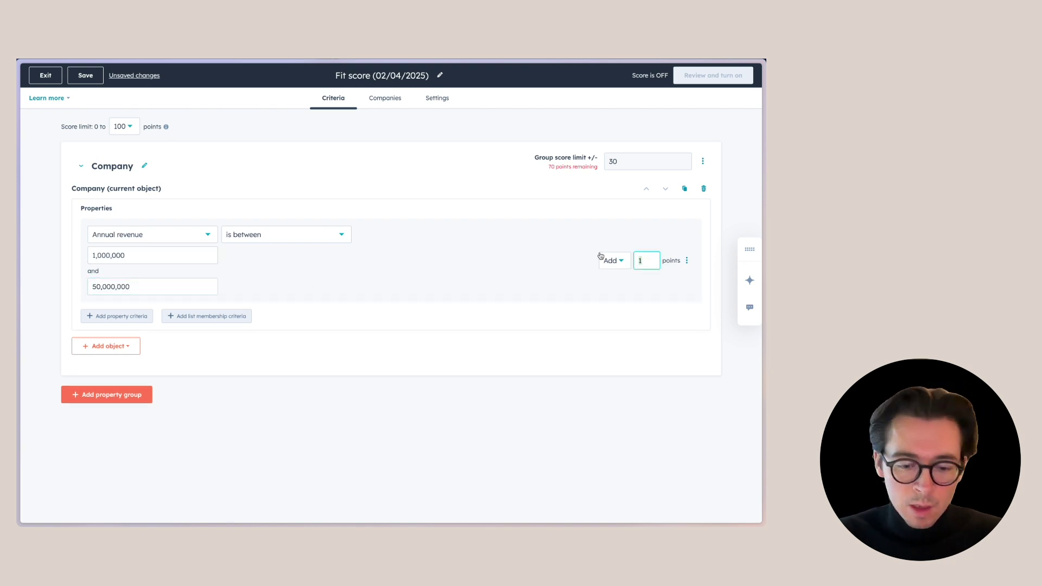
{"action": "type", "text": "5"}
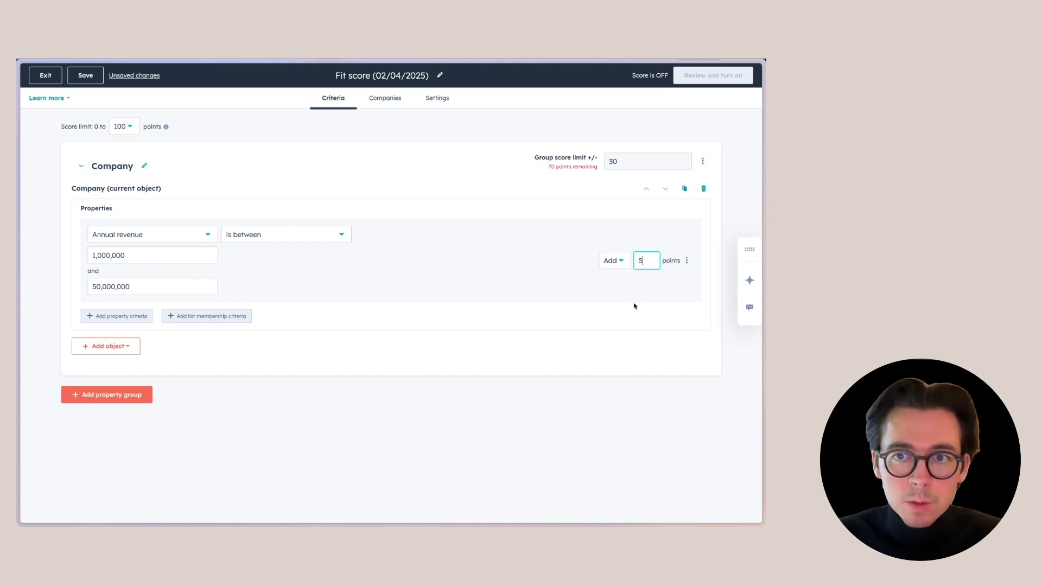
- Add a second property criterion to the Company group for Industry with the "is any of" operator
{"action": "left_click", "coordinate": [132, 319]}
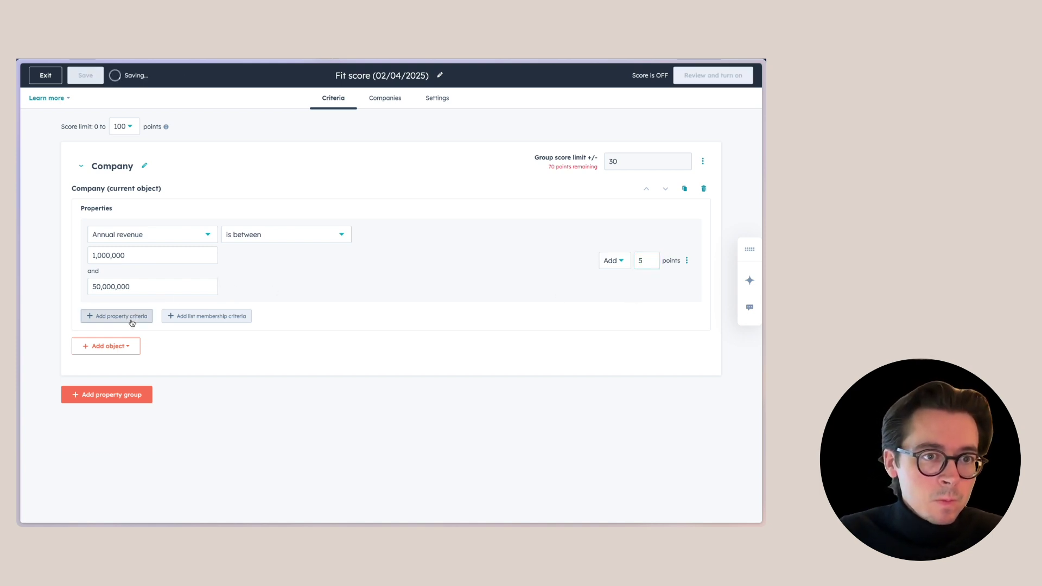
{"action": "left_click_drag", "start_coordinate": [214, 375], "coordinate": [214, 396]}
{"action": "scroll", "coordinate": [212, 401], "scroll_direction": "down", "scroll_amount": 10}
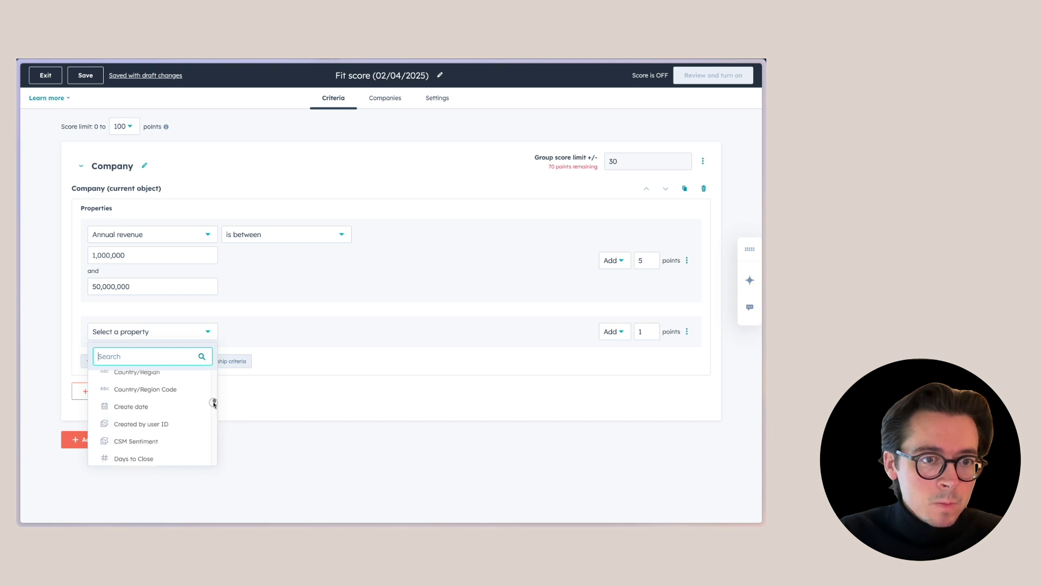
{"action": "left_click", "coordinate": [131, 418]}
{"action": "left_click", "coordinate": [266, 336]}
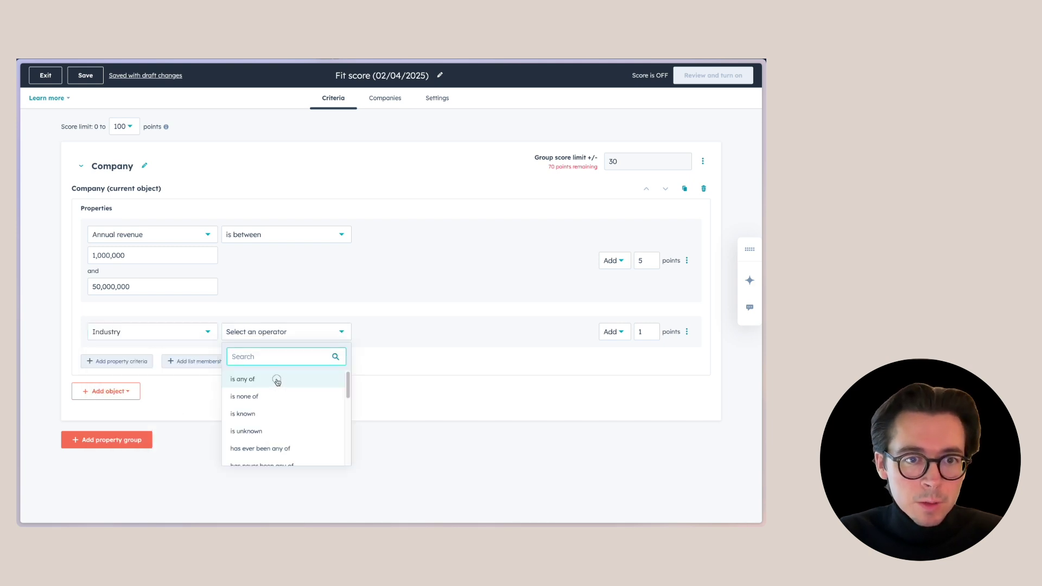
{"action": "left_click", "coordinate": [274, 378]}
- Include Airlines/Aviation, Automotive, and Aviation & Aerospace as values of the Industry criterion
{"action": "left_click", "coordinate": [160, 354]}
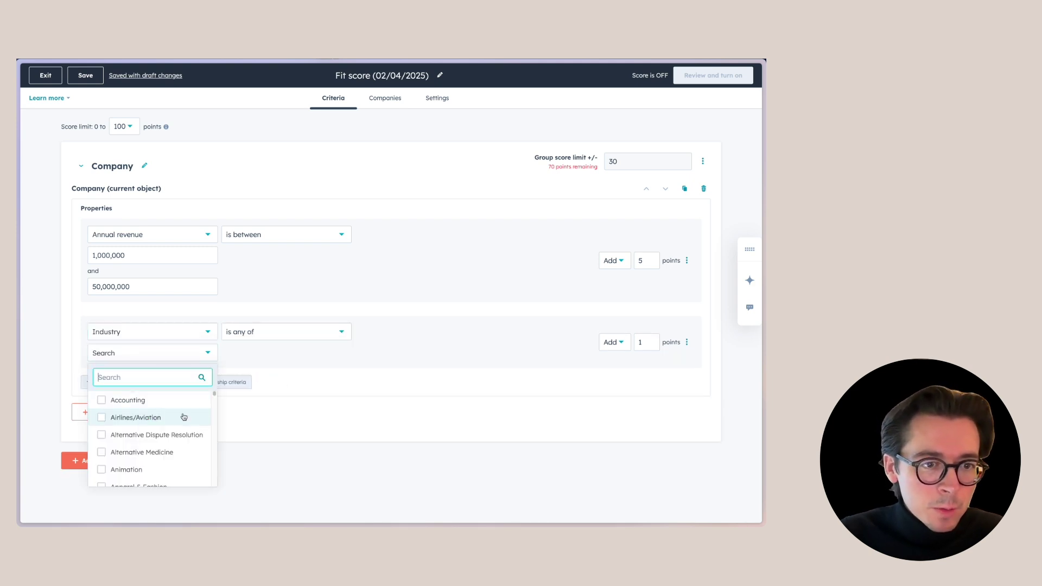
{"action": "left_click", "coordinate": [102, 417]}
{"action": "scroll", "coordinate": [153, 460], "scroll_direction": "down", "scroll_amount": 1}
{"action": "scroll", "coordinate": [153, 460], "scroll_direction": "down", "scroll_amount": 1}
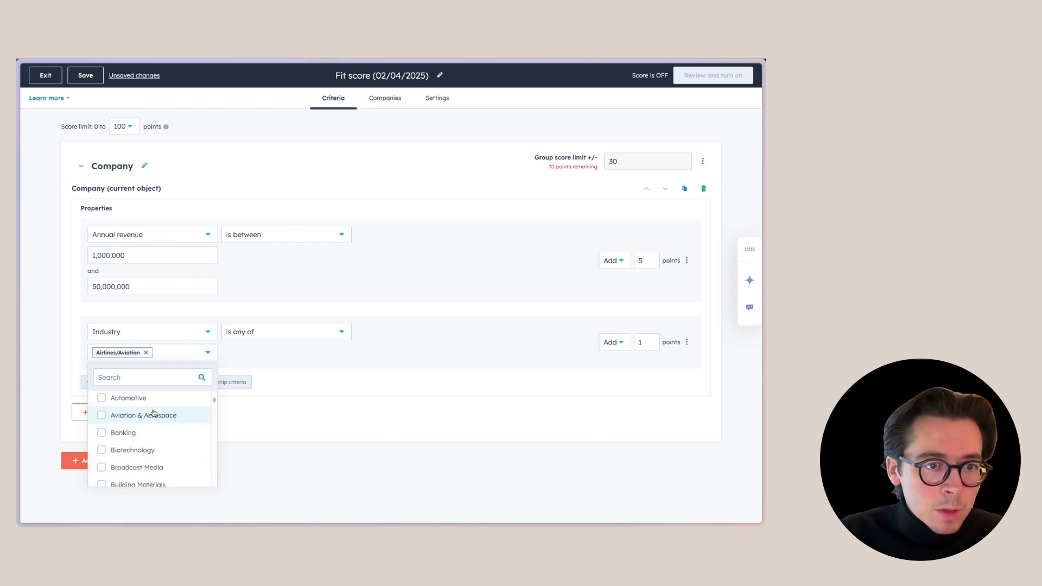
{"action": "scroll", "coordinate": [157, 423], "scroll_direction": "up", "scroll_amount": 2}
{"action": "left_click", "coordinate": [169, 452]}
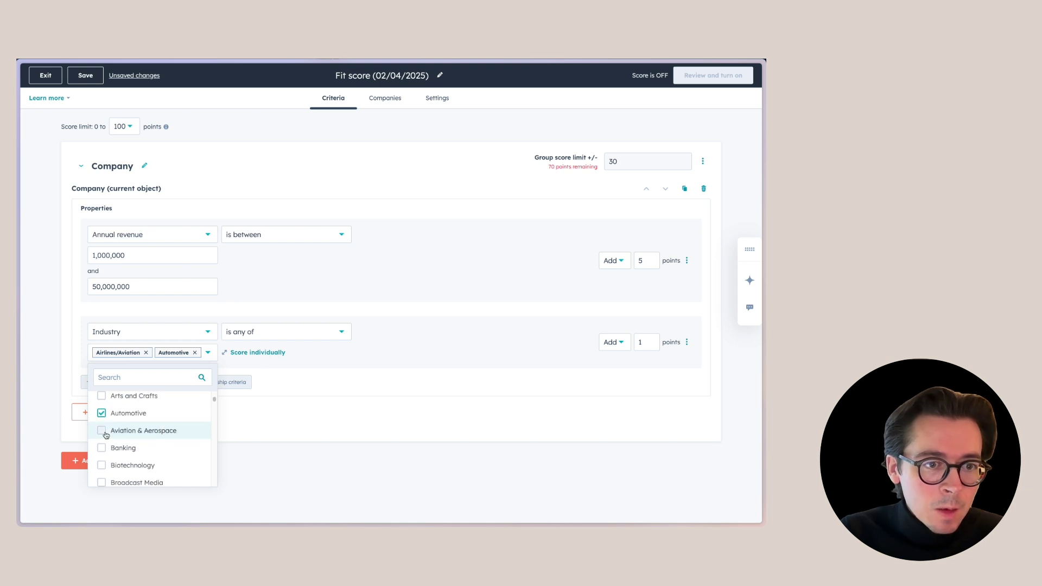
{"action": "left_click", "coordinate": [104, 432]}
- Add Commercial Real Estate and Electrical/Electronic Manufacturing to the Industry criterion's values
{"action": "scroll", "coordinate": [157, 443], "scroll_direction": "down", "scroll_amount": 3}
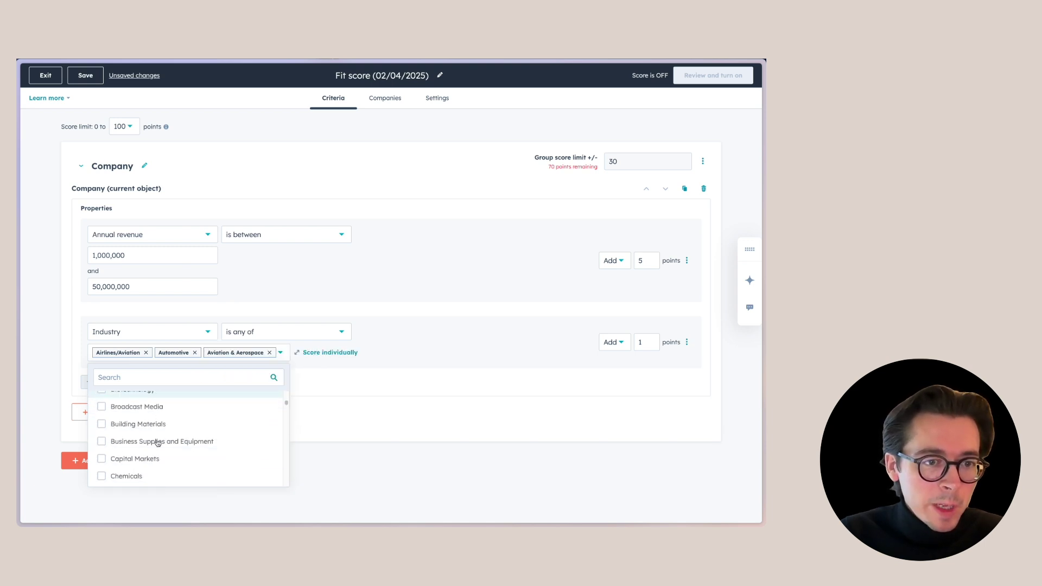
{"action": "scroll", "coordinate": [158, 443], "scroll_direction": "down", "scroll_amount": 4}
{"action": "left_click", "coordinate": [104, 430]}
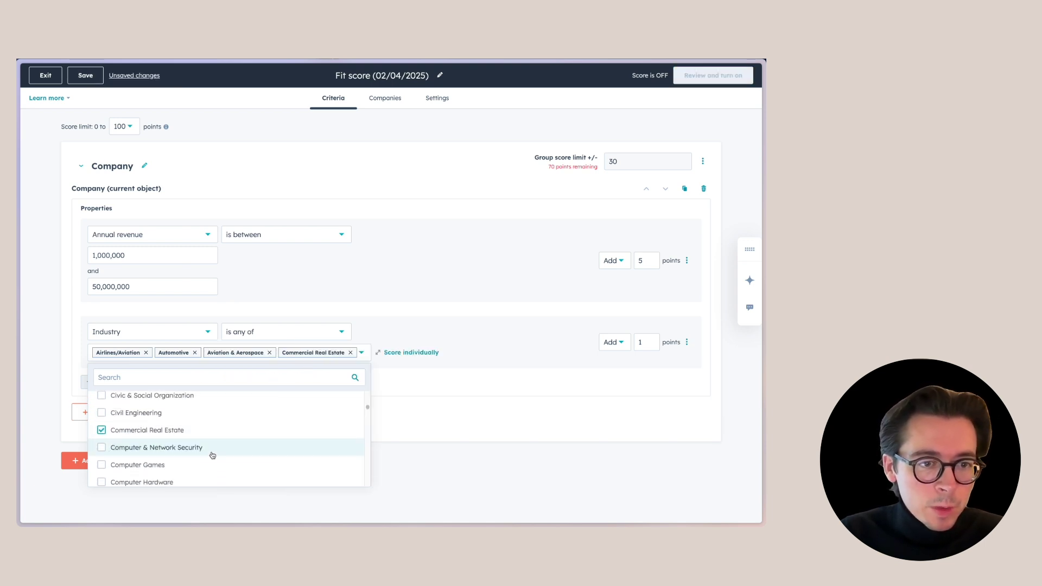
{"action": "scroll", "coordinate": [212, 455], "scroll_direction": "down", "scroll_amount": 5}
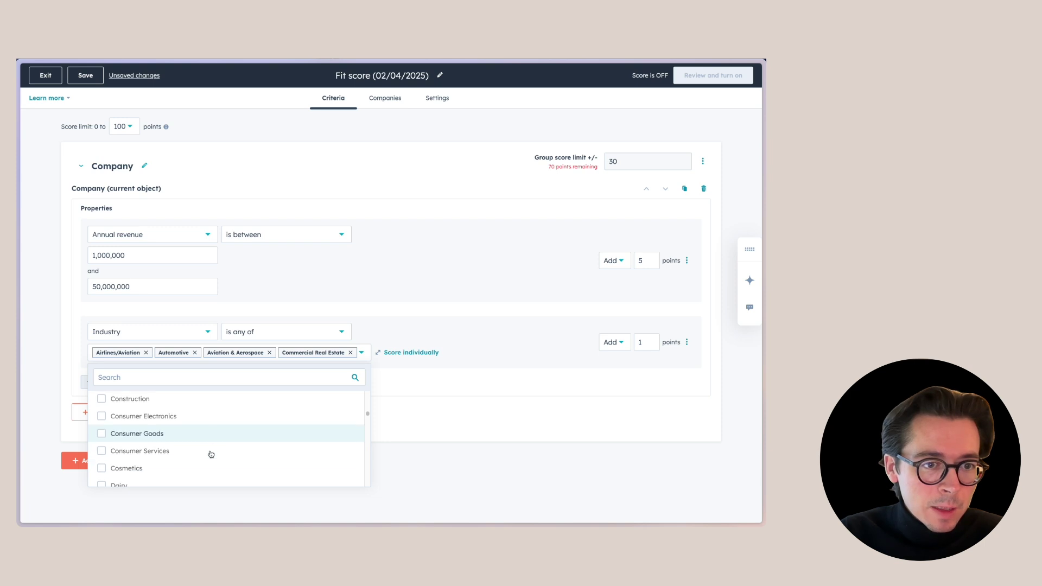
{"action": "scroll", "coordinate": [211, 455], "scroll_direction": "down", "scroll_amount": 4}
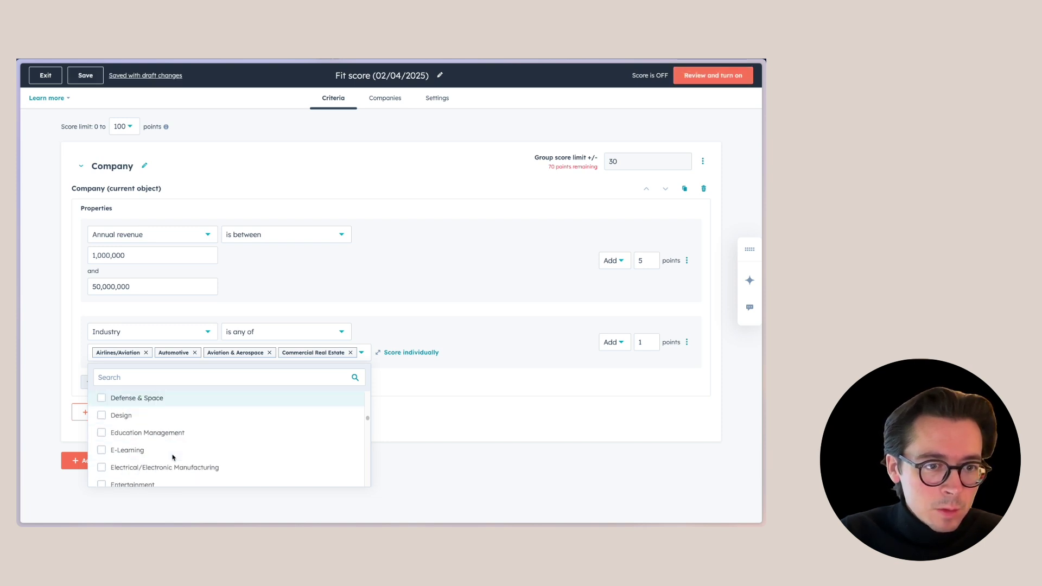
{"action": "scroll", "coordinate": [172, 457], "scroll_direction": "down", "scroll_amount": 2}
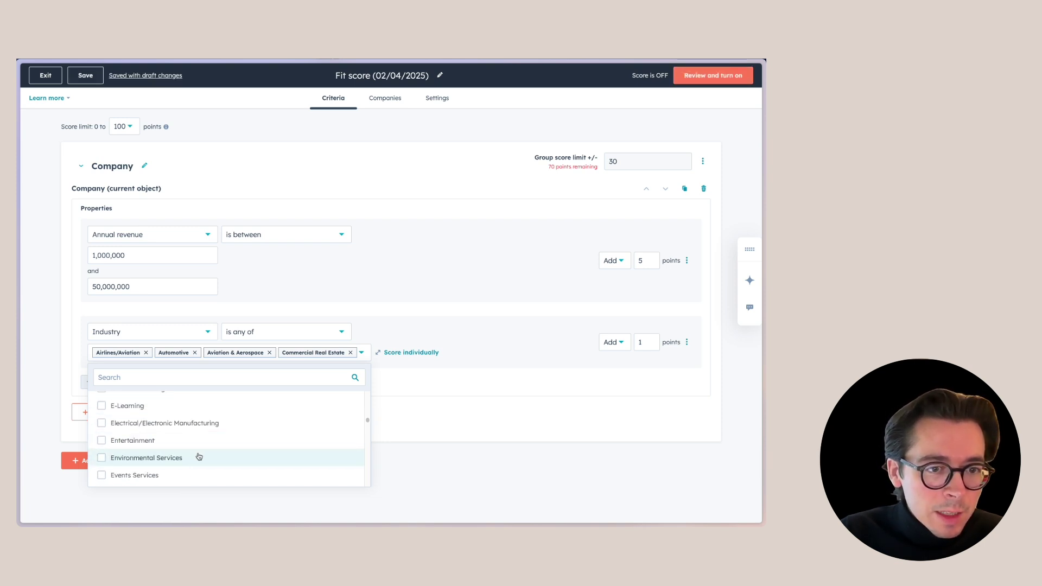
{"action": "left_click", "coordinate": [195, 424]}
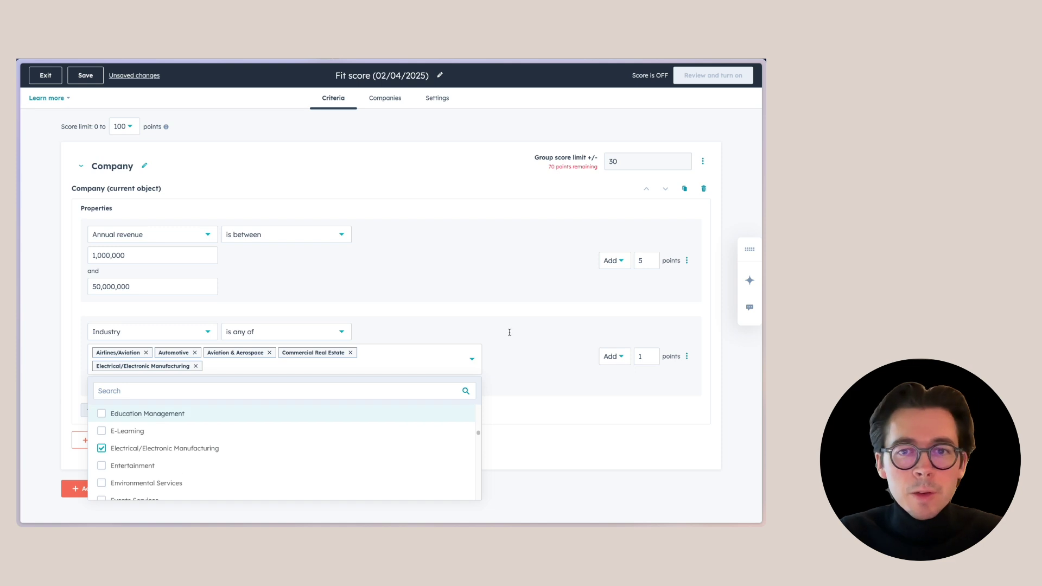
{"action": "left_click", "coordinate": [575, 350]}
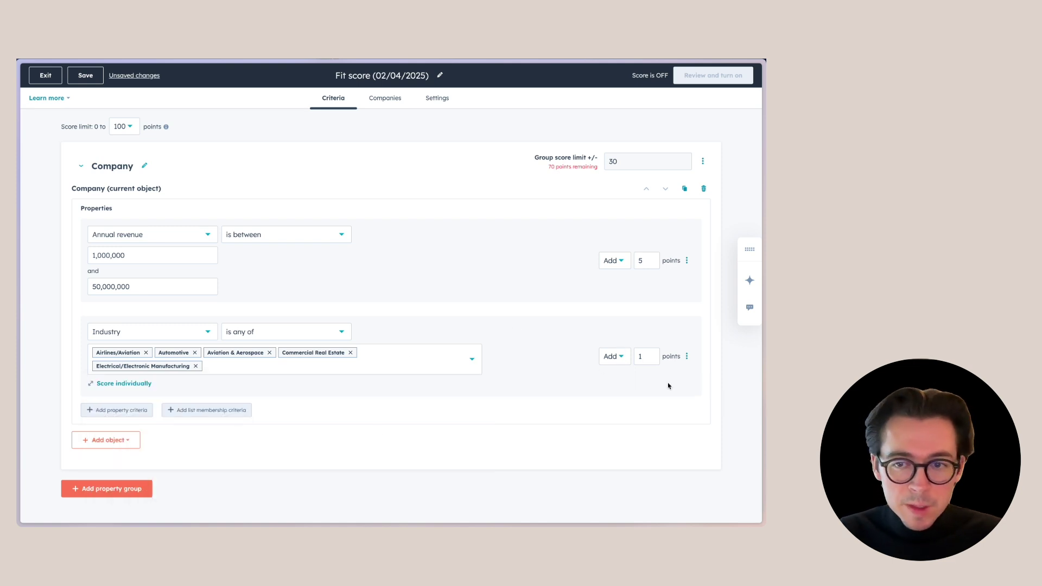
- Award 5 points for the Industry criterion in the Company group
{"action": "left_click", "coordinate": [656, 355]}
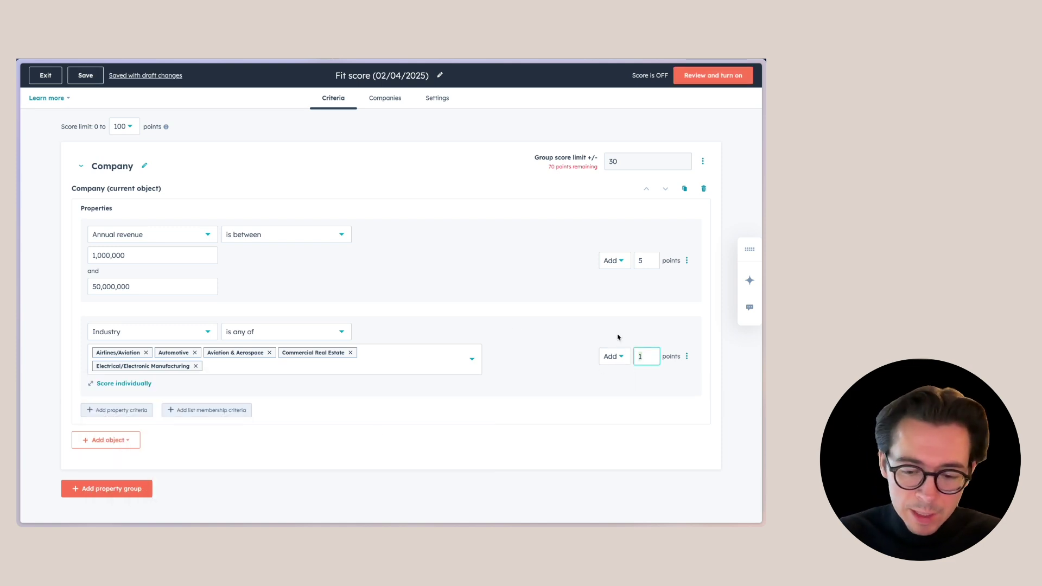
{"action": "type", "text": "5"}
{"action": "left_click", "coordinate": [562, 341]}
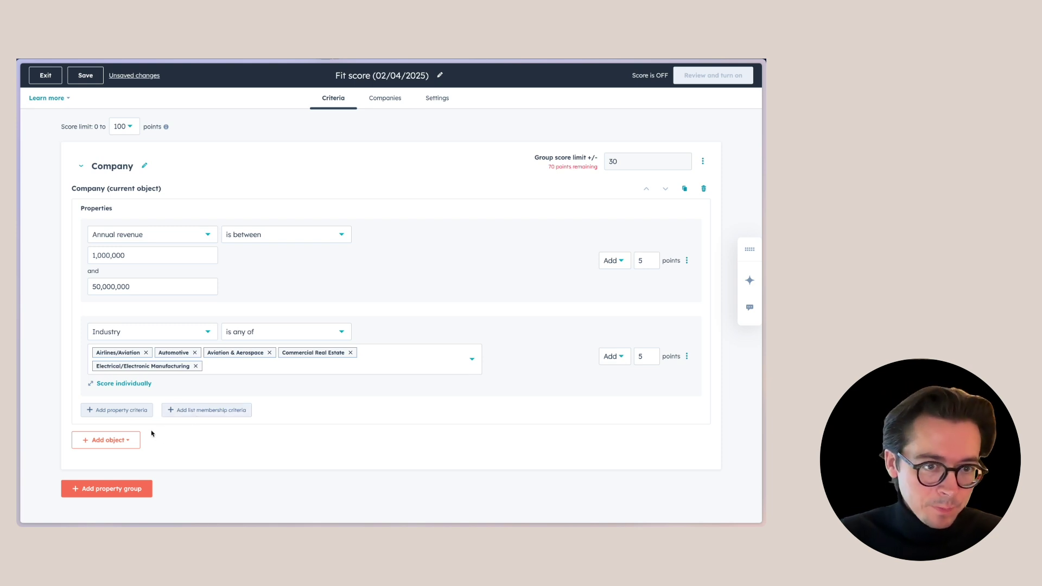
- Add a third property criterion to the Company group for Country/Region with the "is equal to any of" operator
{"action": "left_click", "coordinate": [188, 416]}
{"action": "left_click", "coordinate": [157, 426]}
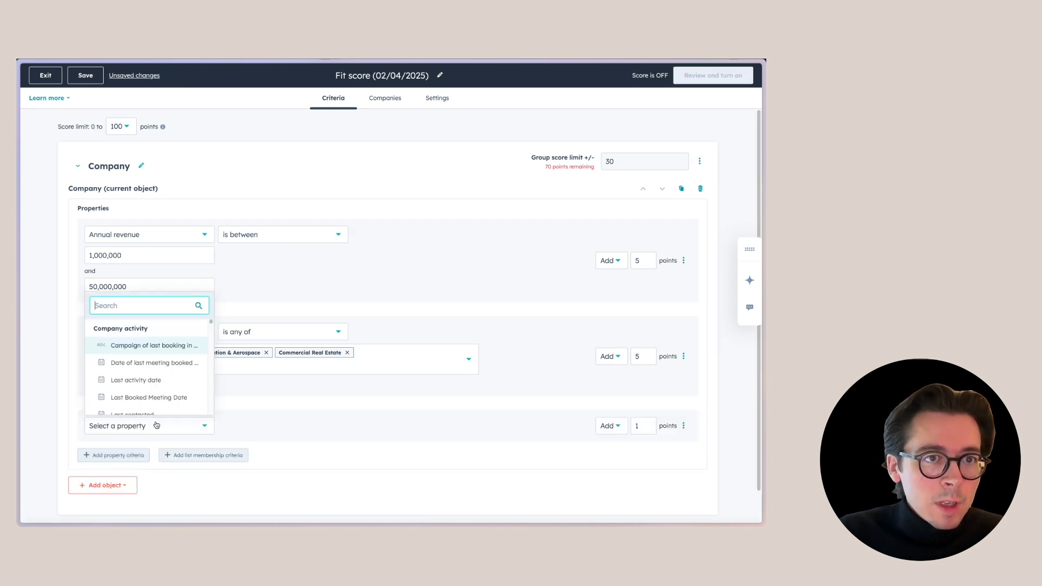
{"action": "scroll", "coordinate": [211, 322], "scroll_direction": "down", "scroll_amount": 5}
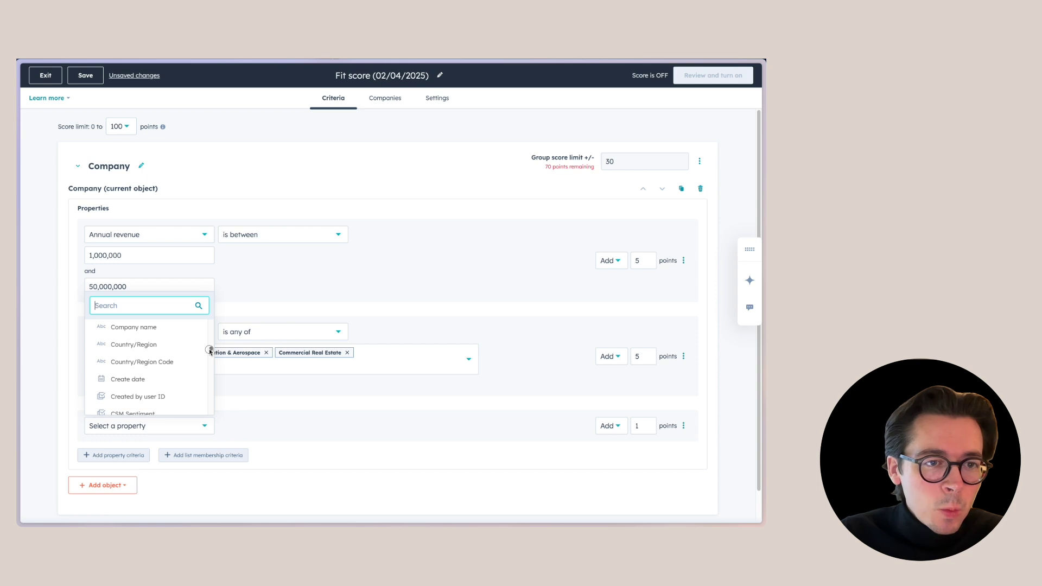
{"action": "scroll", "coordinate": [210, 351], "scroll_direction": "up", "scroll_amount": 1}
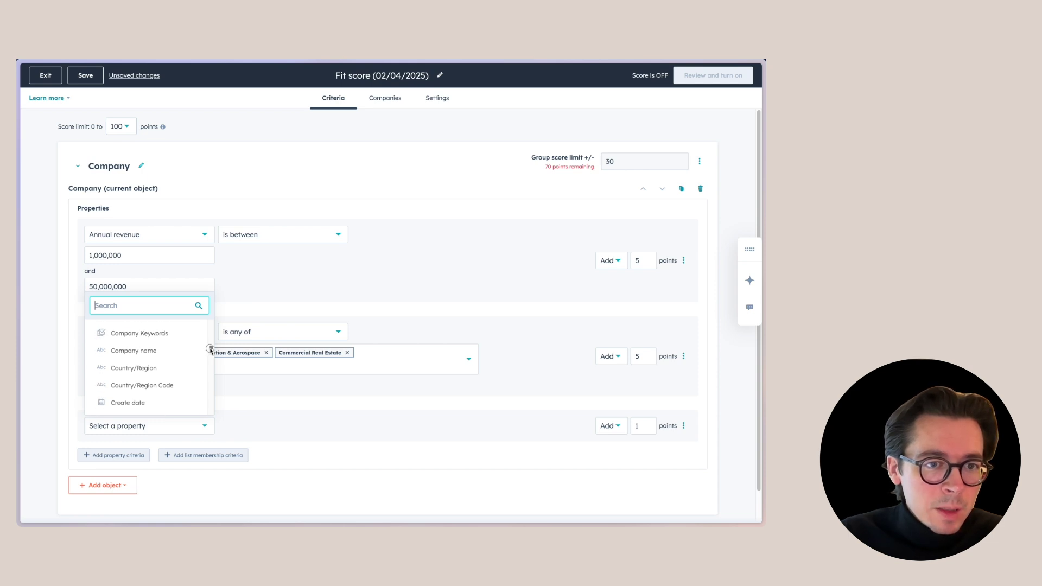
{"action": "left_click", "coordinate": [145, 368]}
{"action": "left_click", "coordinate": [237, 431]}
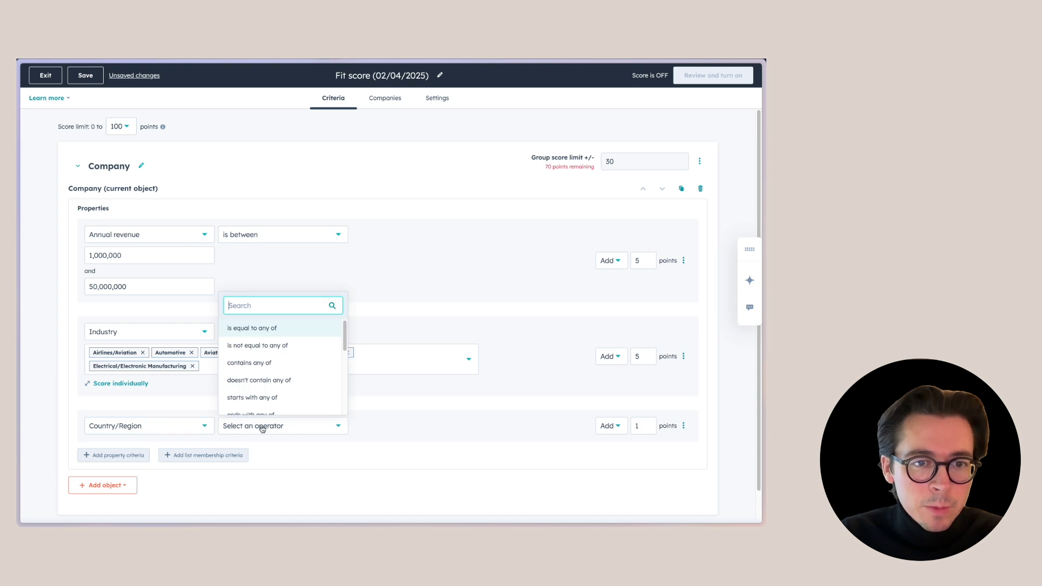
{"action": "left_click", "coordinate": [252, 328]}
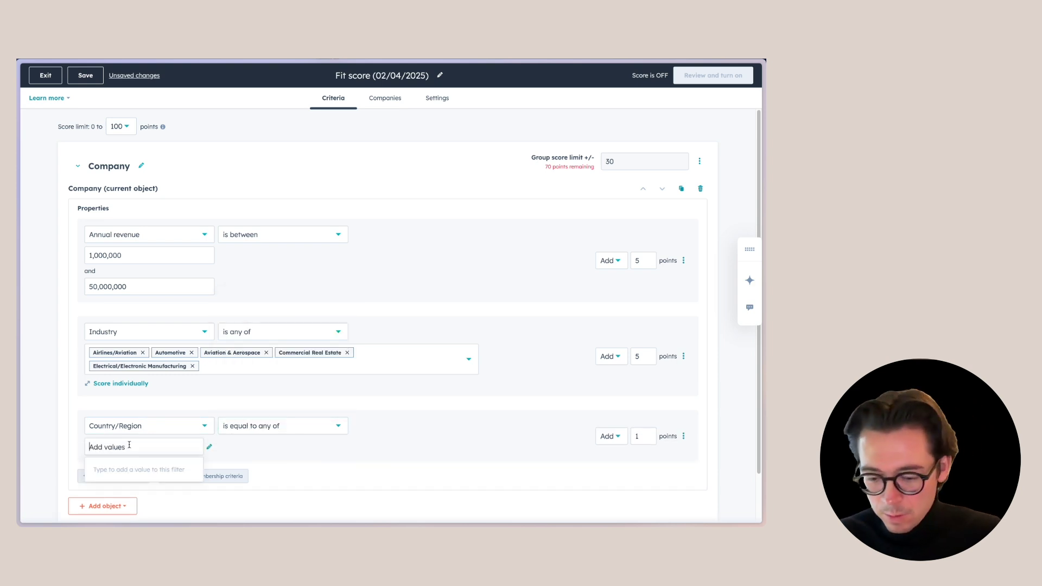
- Enter United States, USA, and US as the values of the Country/Region criterion
{"action": "type", "text": "Unites"}
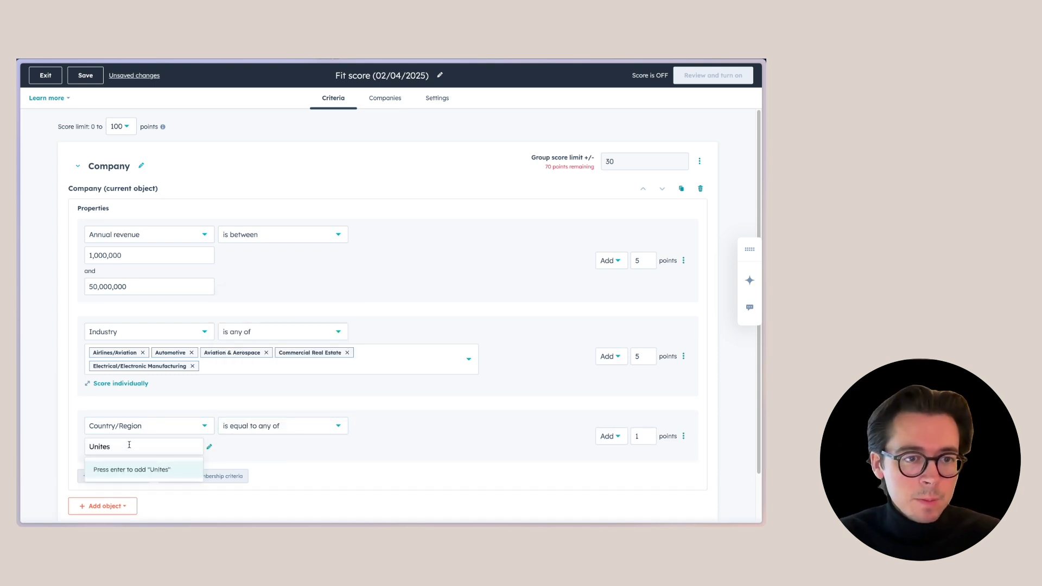
{"action": "key", "text": "BackSpace"}
{"action": "type", "text": "d States"}
{"action": "key", "text": "Return"}
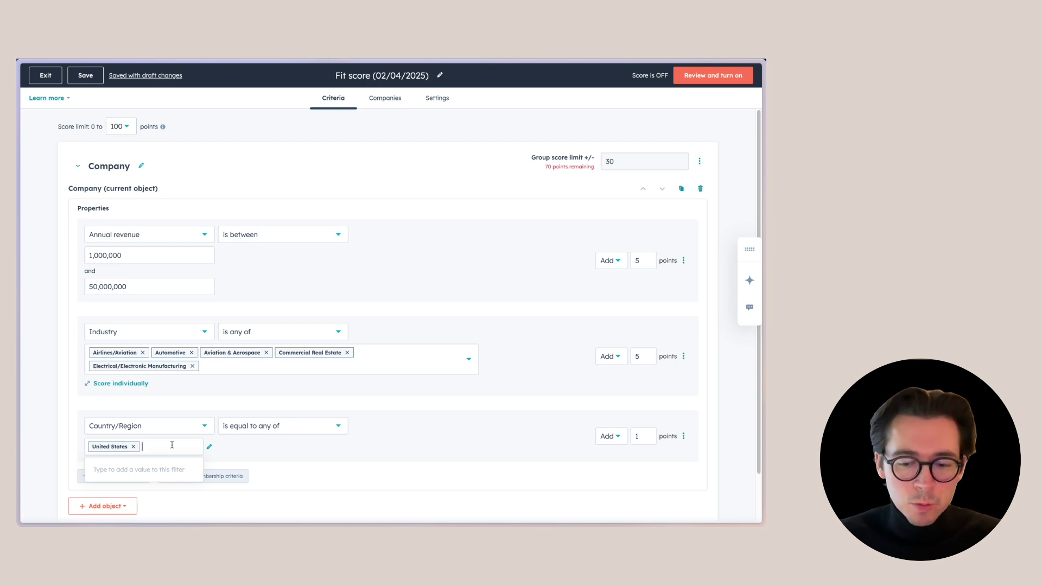
{"action": "type", "text": "USA"}
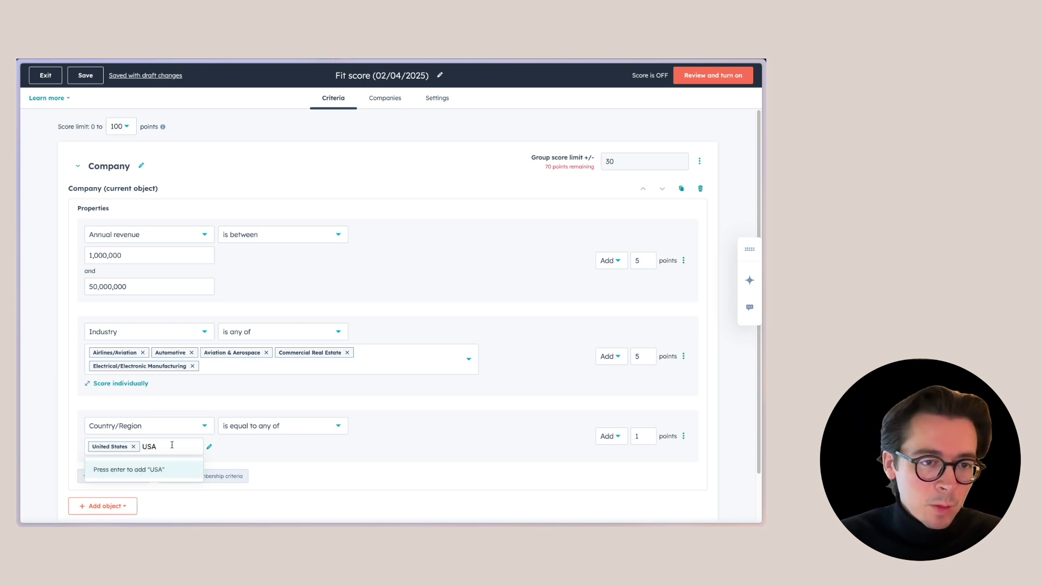
{"action": "key", "text": "Return"}
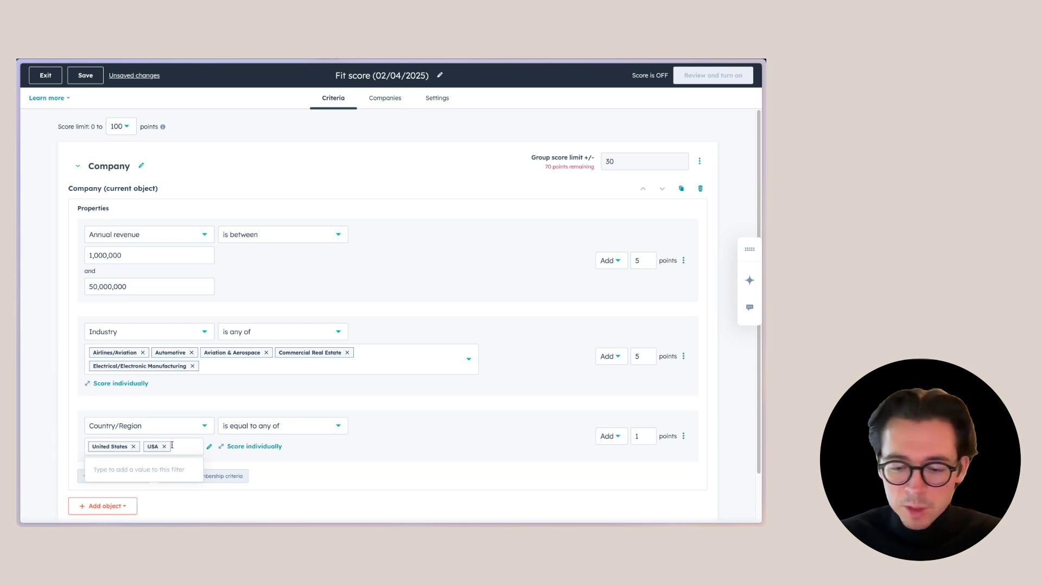
{"action": "type", "text": "US"}
{"action": "key", "text": "Return"}
{"action": "left_click", "coordinate": [329, 433]}
{"action": "left_click", "coordinate": [337, 444]}
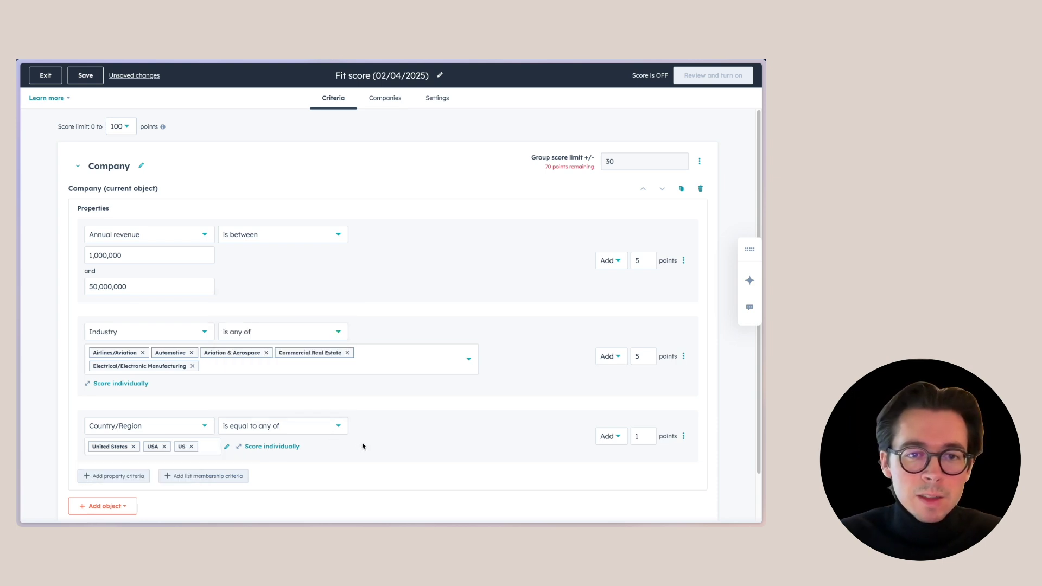
- Award 5 points for the Country/Region criterion
{"action": "scroll", "coordinate": [457, 457], "scroll_direction": "down", "scroll_amount": 1}
{"action": "left_click", "coordinate": [652, 403]}
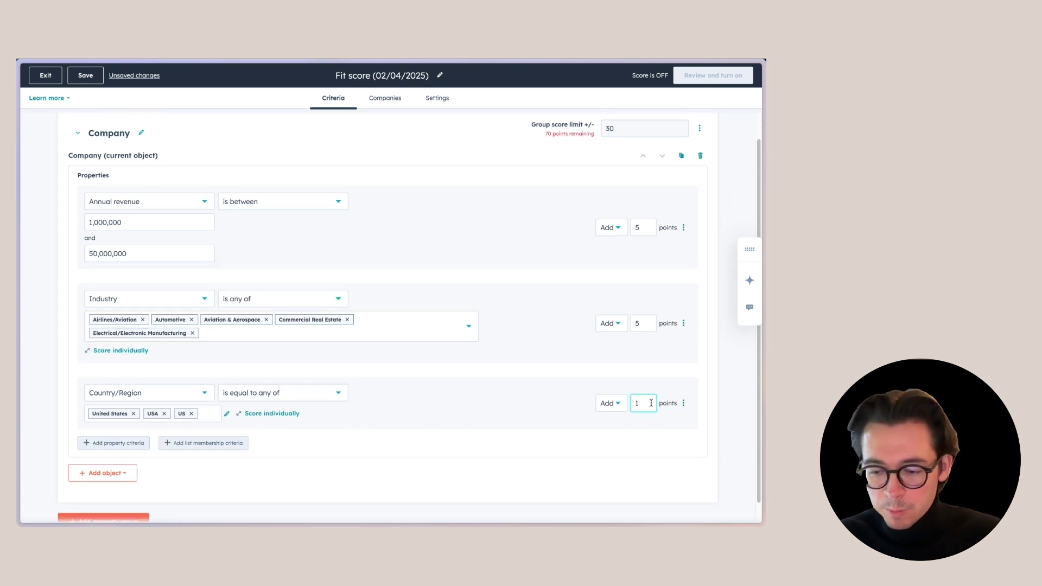
{"action": "key", "text": "BackSpace"}
{"action": "type", "text": "5"}
{"action": "scroll", "coordinate": [152, 449], "scroll_direction": "down", "scroll_amount": 1}
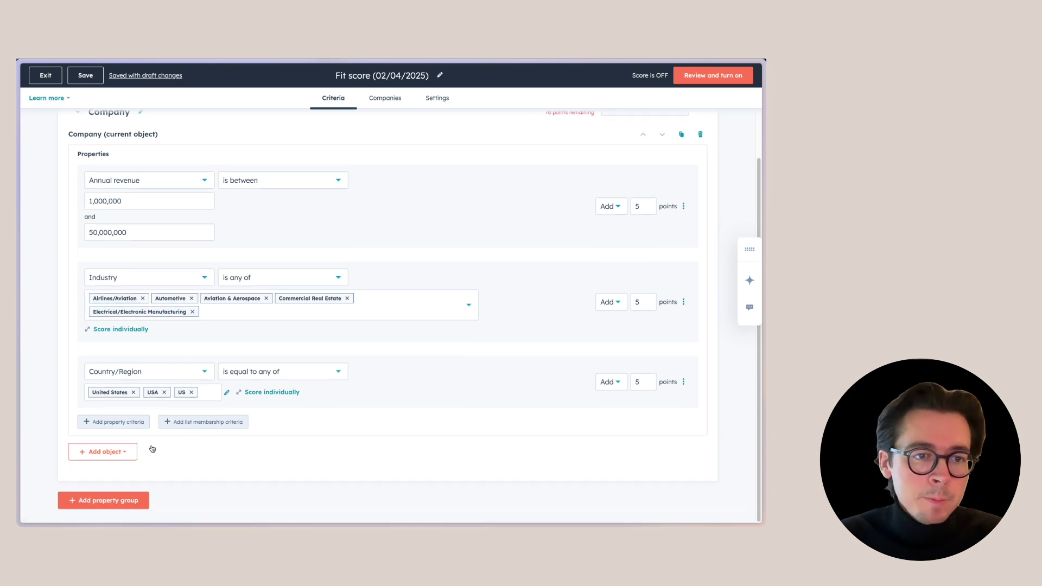
{"action": "left_click", "coordinate": [120, 450]}
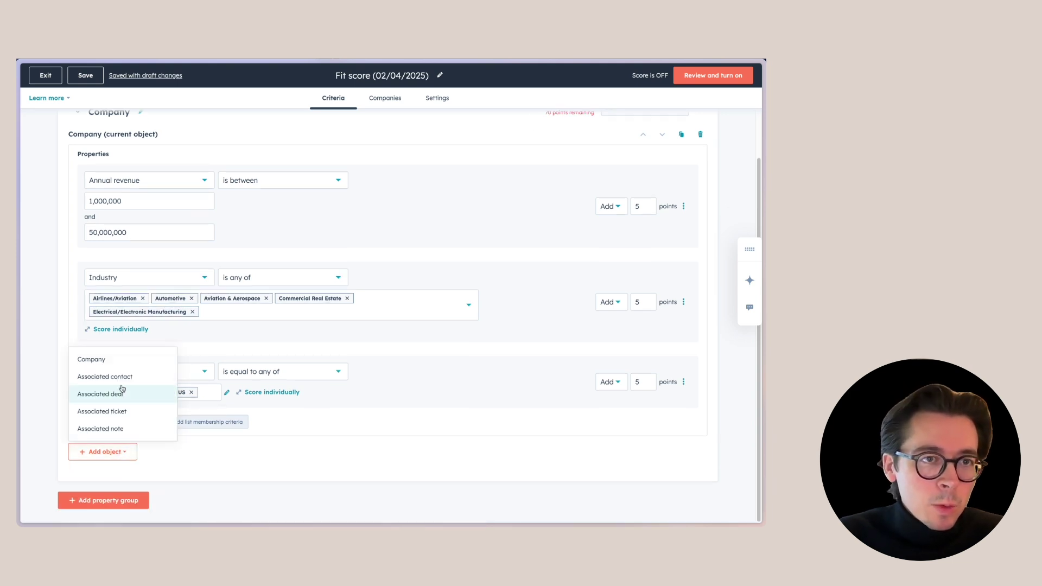
{"action": "left_click", "coordinate": [183, 470]}
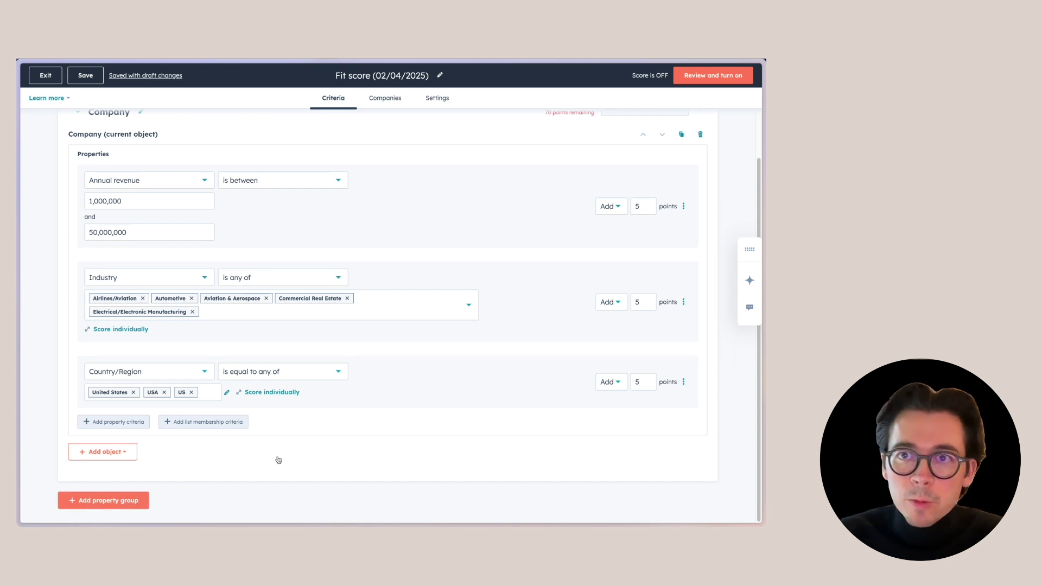
{"action": "scroll", "coordinate": [282, 460], "scroll_direction": "up", "scroll_amount": 1}
{"action": "scroll", "coordinate": [294, 454], "scroll_direction": "down", "scroll_amount": 1}
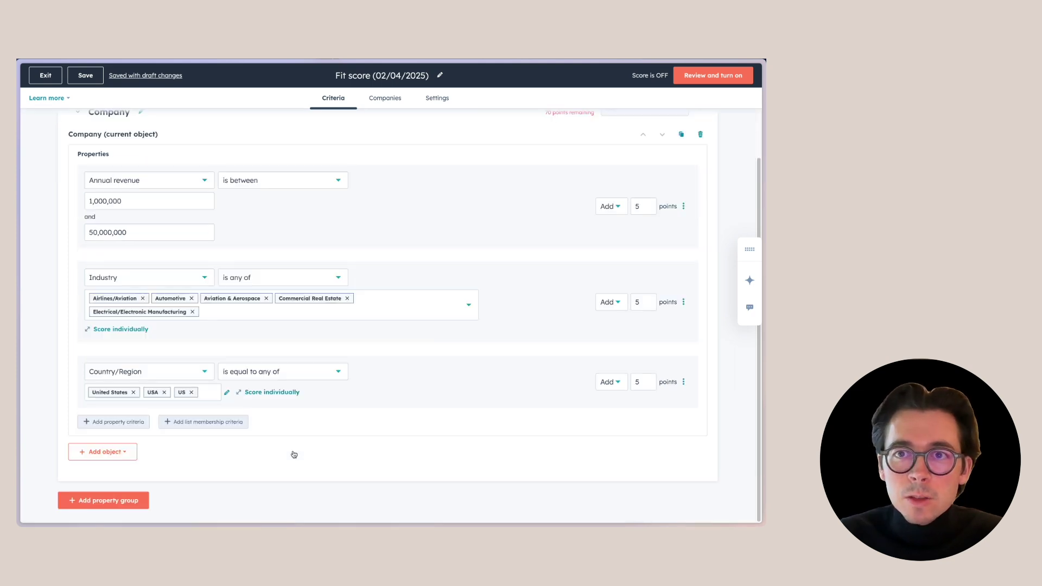
- Add a new property group below the Company group and name it Contacts
{"action": "left_click", "coordinate": [109, 501]}
{"action": "left_click", "coordinate": [138, 373]}
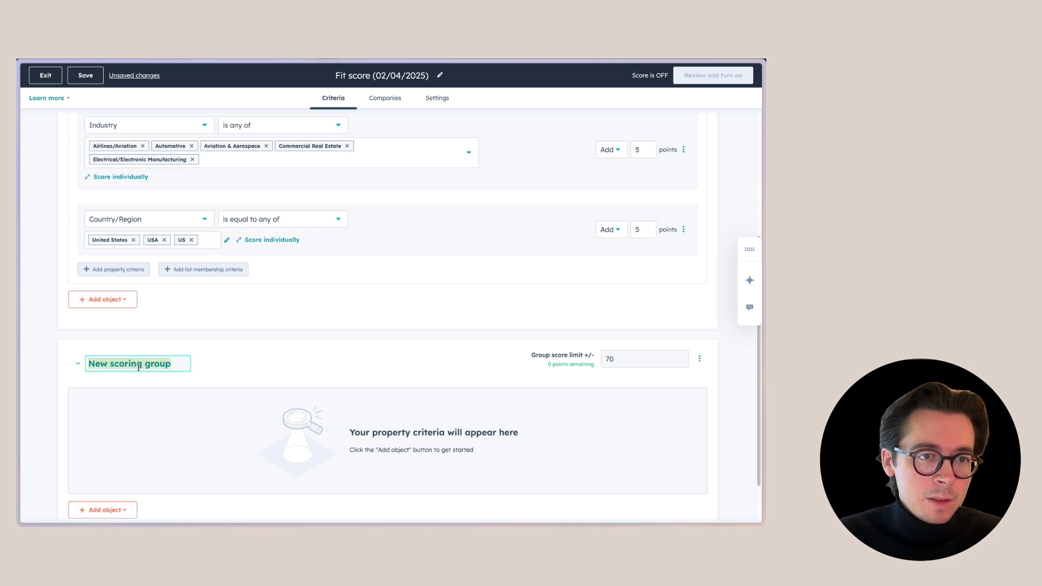
{"action": "type", "text": "Contacts"}
{"action": "key", "text": "Return"}
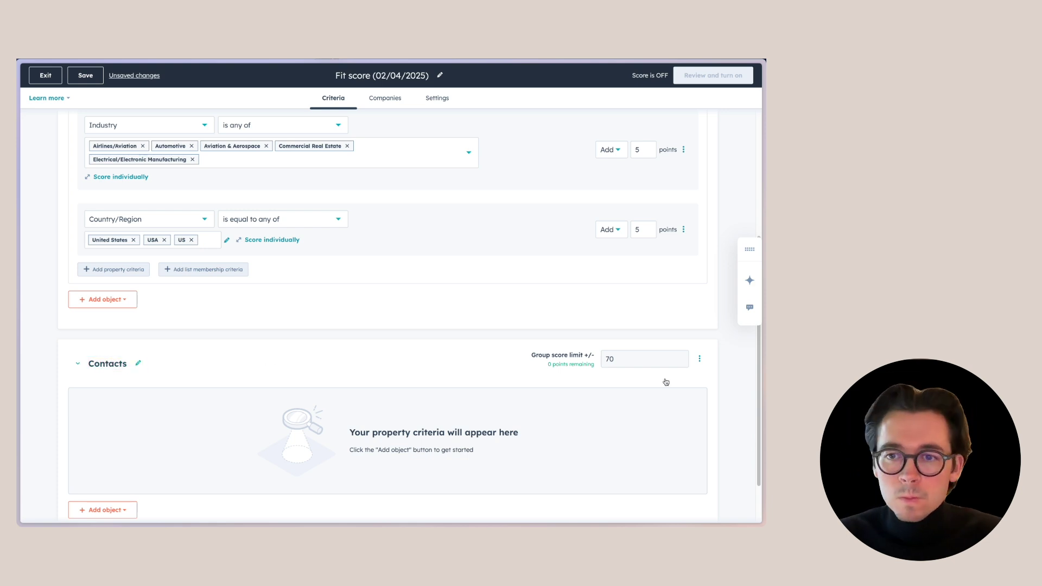
- Add the associated contact object to the Contacts group with a Job function criterion using the "contains any of" operator
{"action": "left_click", "coordinate": [215, 459]}
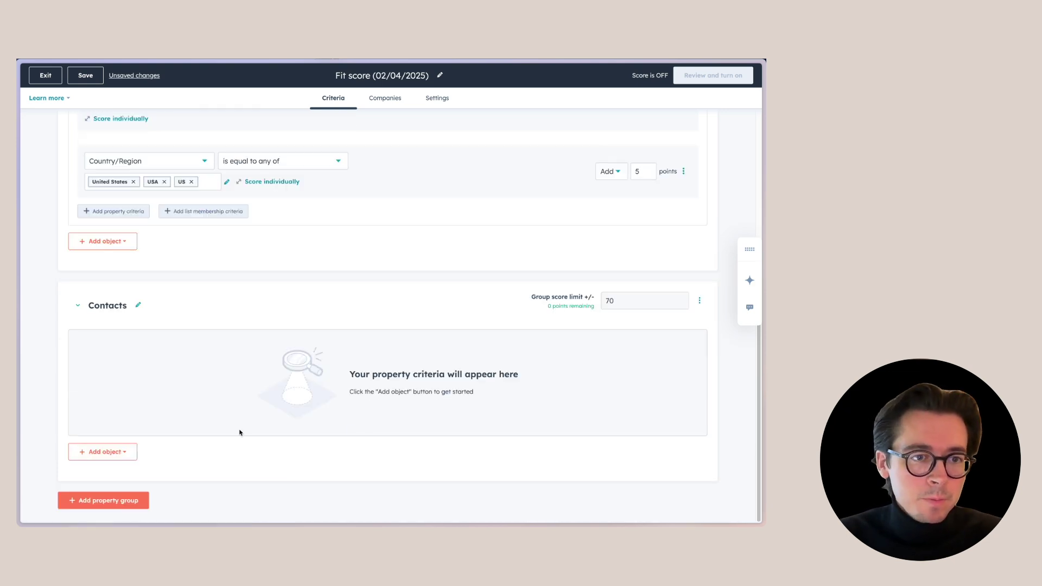
{"action": "left_click", "coordinate": [194, 398]}
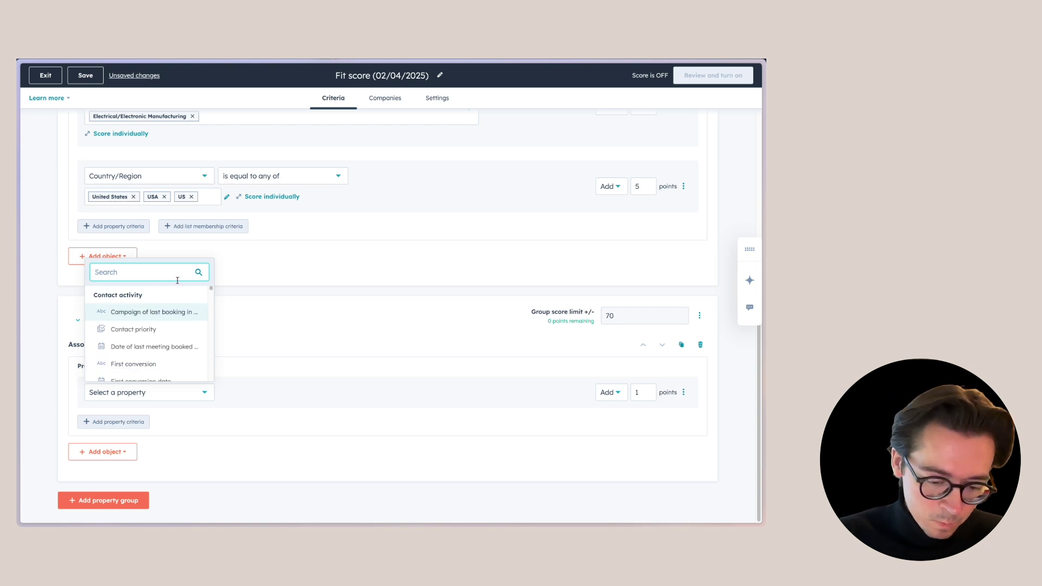
{"action": "type", "text": "job"}
{"action": "left_click", "coordinate": [168, 366]}
{"action": "left_click", "coordinate": [271, 392]}
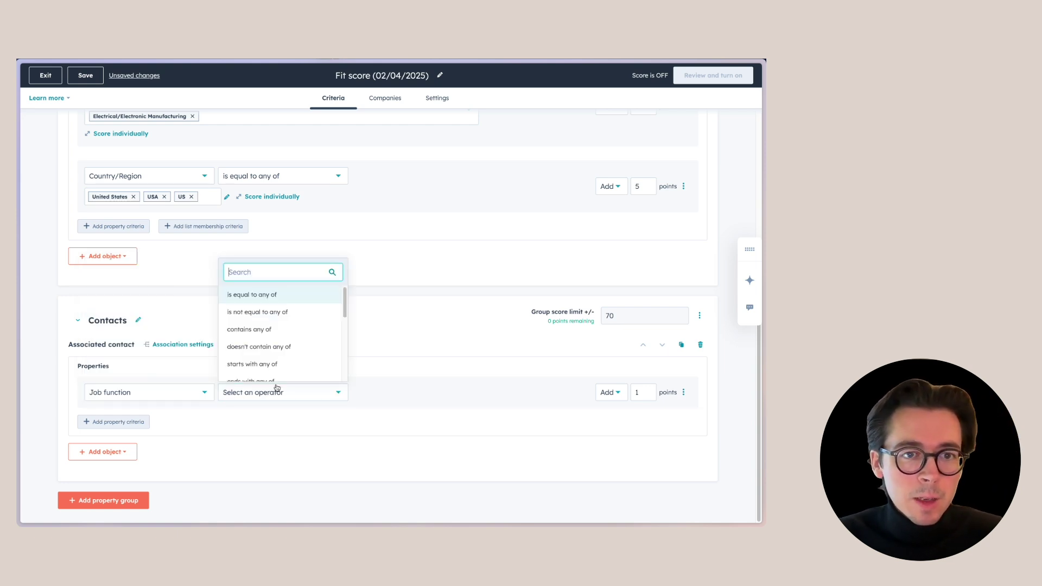
{"action": "left_click", "coordinate": [267, 329]}
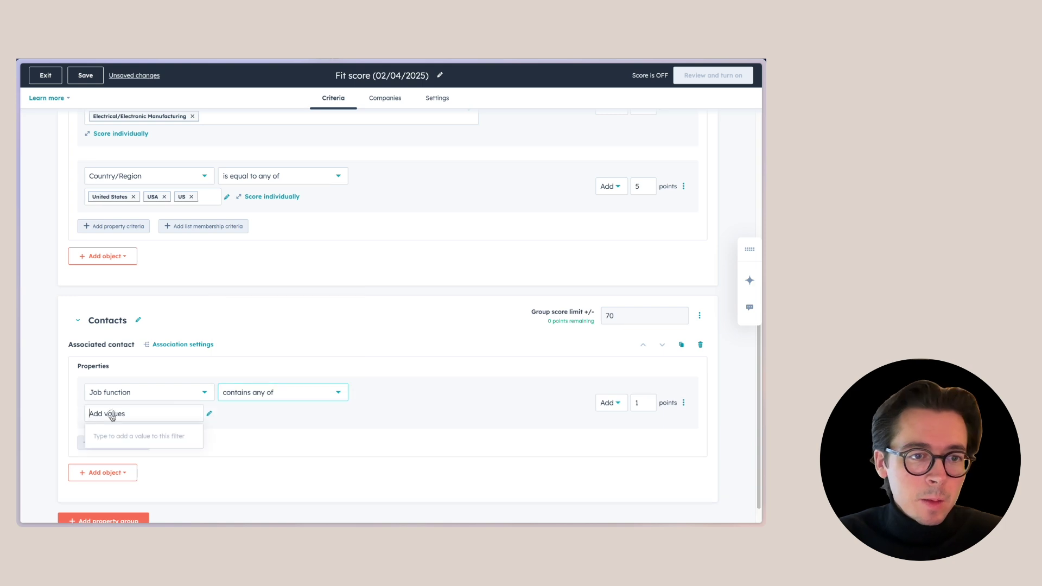
- Enter CEO, COO, and CTO as the Job function values and award 10 points for the criterion
{"action": "type", "text": "CEO"}
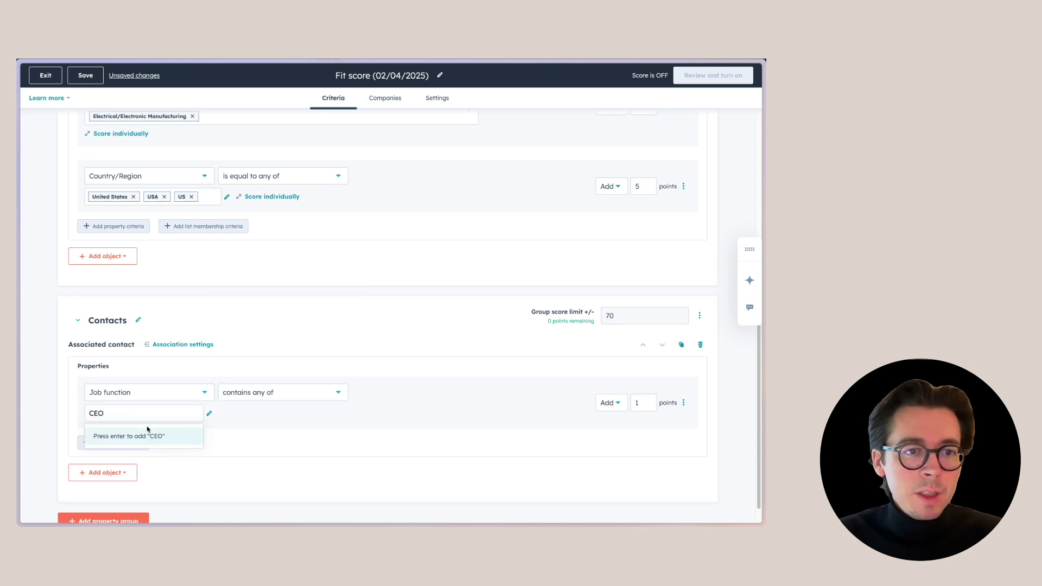
{"action": "left_click", "coordinate": [148, 431]}
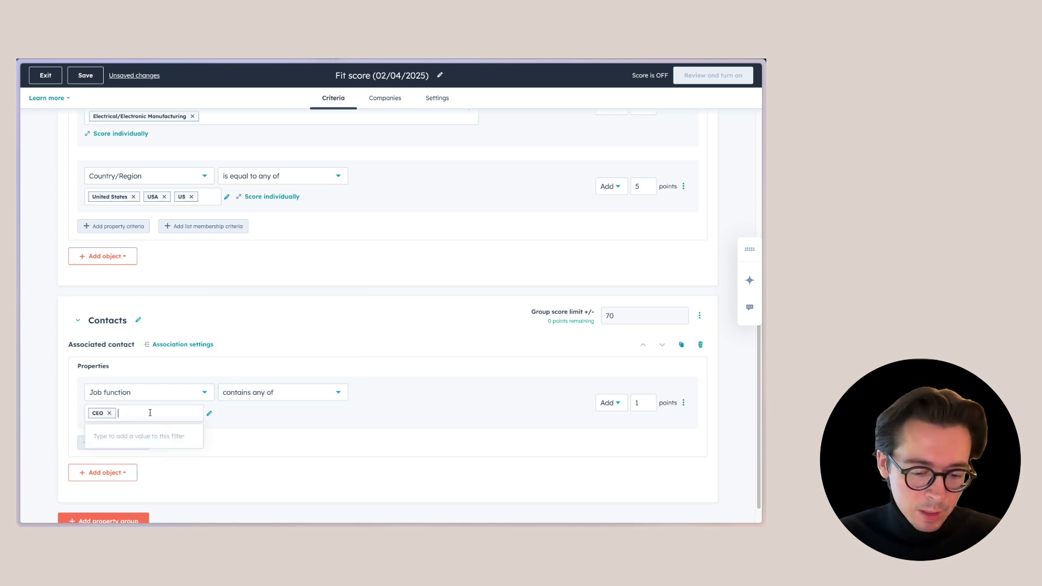
{"action": "type", "text": "COO"}
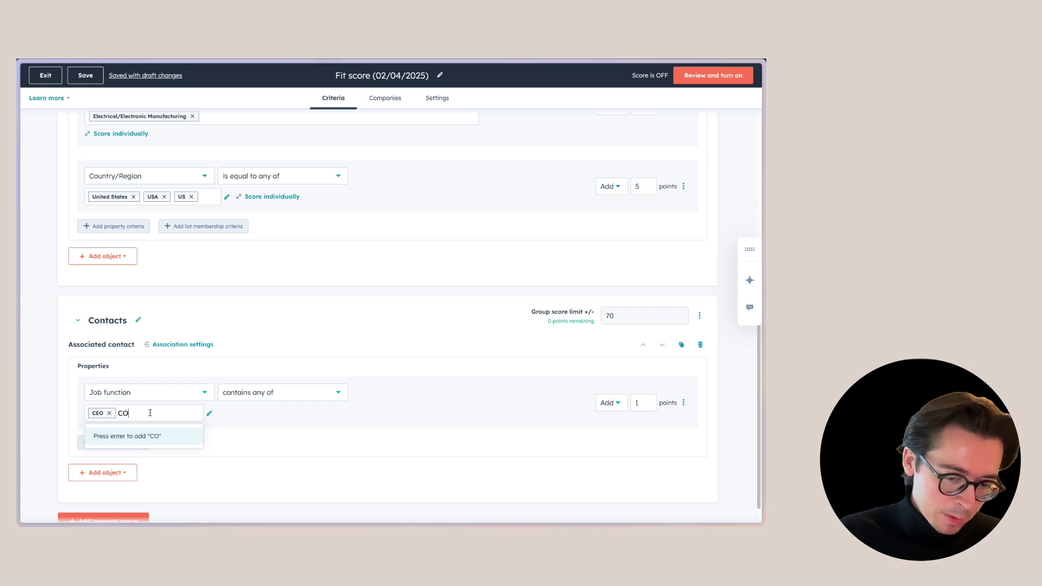
{"action": "left_click", "coordinate": [148, 435]}
{"action": "type", "text": "CTO"}
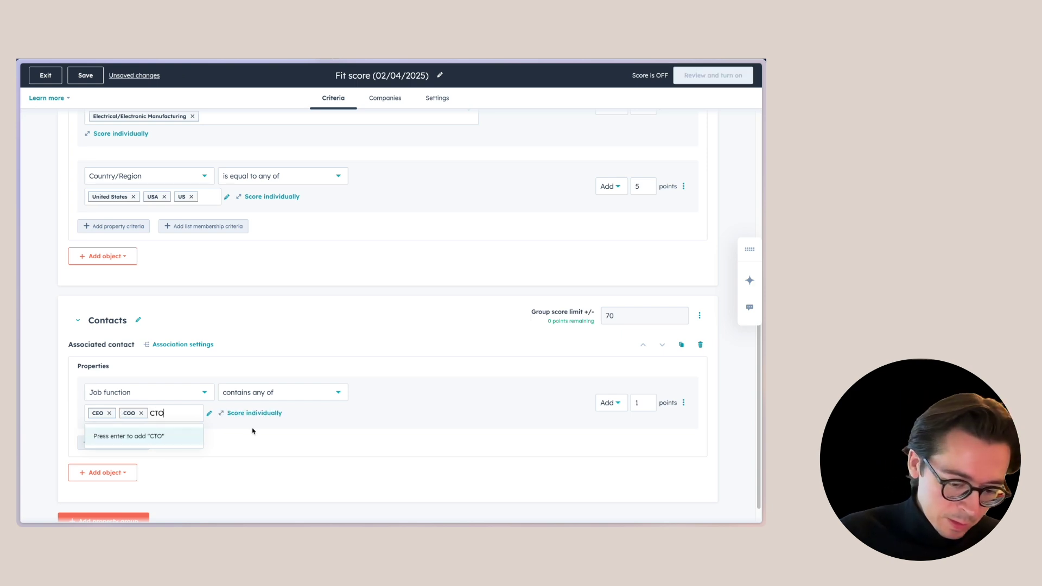
{"action": "key", "text": "Return"}
{"action": "left_click", "coordinate": [631, 404]}
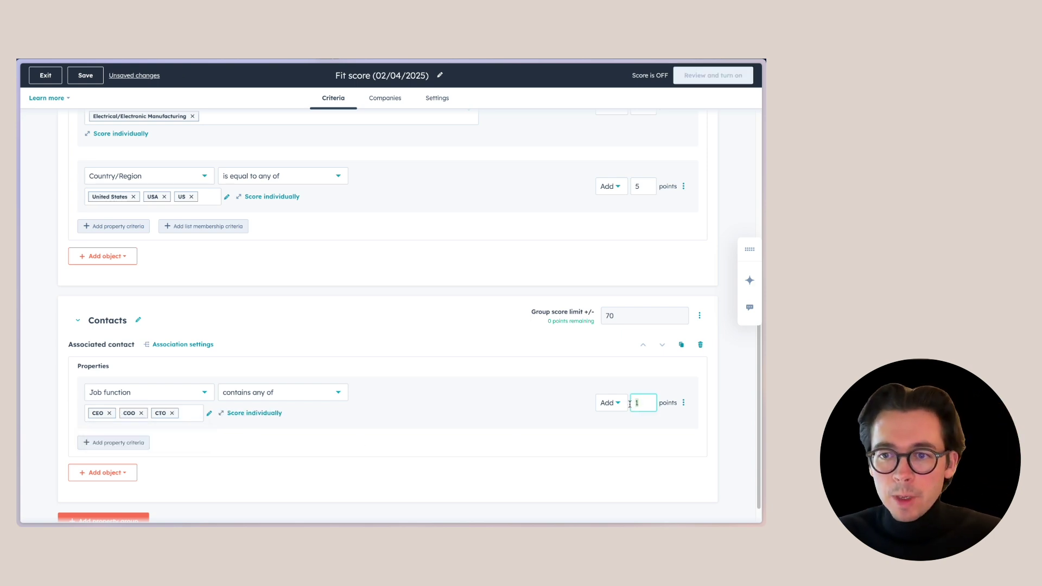
{"action": "left_click", "coordinate": [543, 398]}
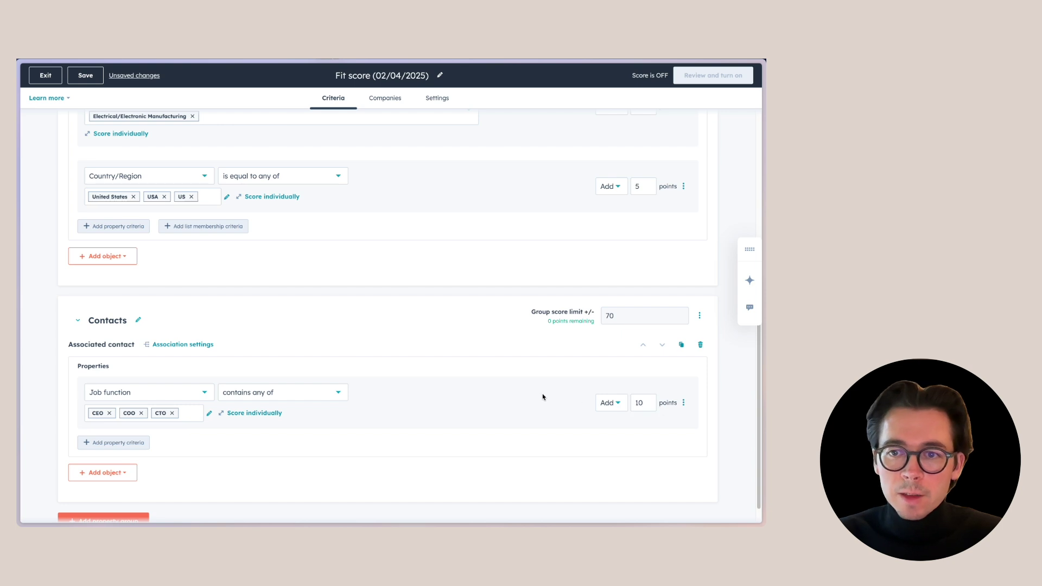
- Add a second property criterion to the Contacts group for Employment Seniority with the "is any of" operator
{"action": "left_click", "coordinate": [116, 443]}
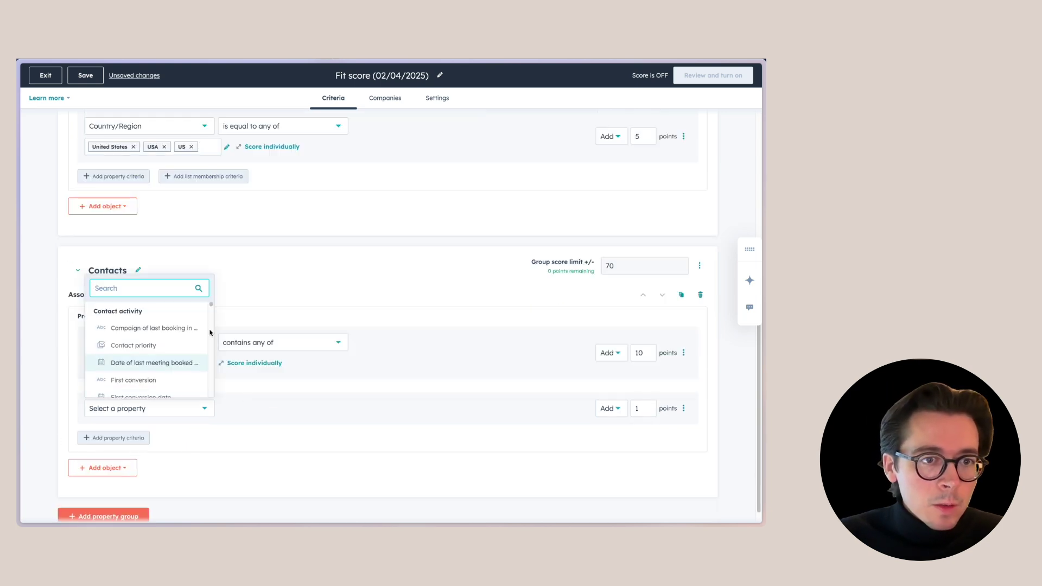
{"action": "left_click_drag", "start_coordinate": [210, 305], "coordinate": [212, 327]}
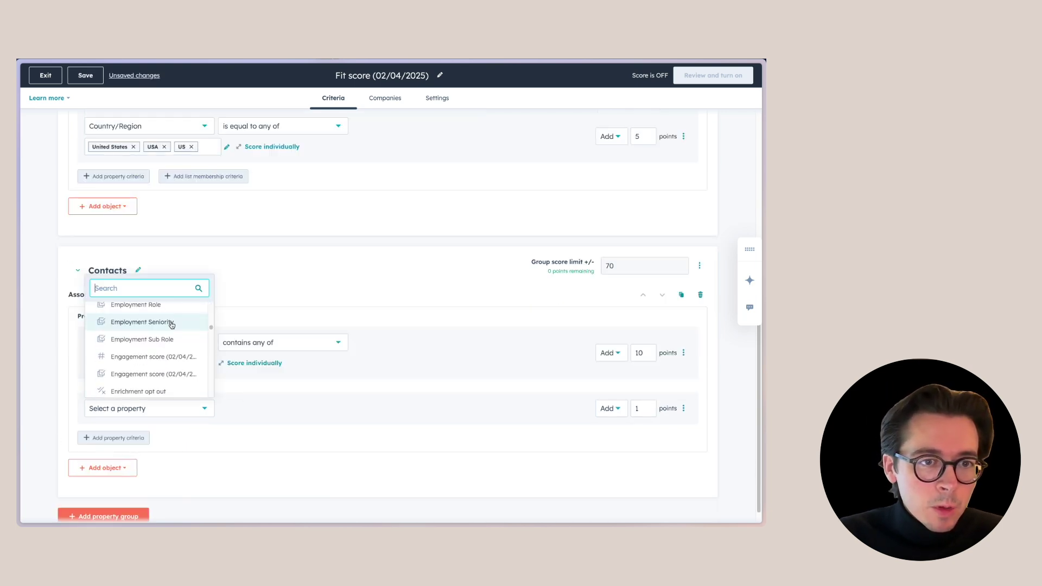
{"action": "left_click", "coordinate": [172, 324]}
{"action": "left_click", "coordinate": [258, 408]}
{"action": "left_click", "coordinate": [261, 310]}
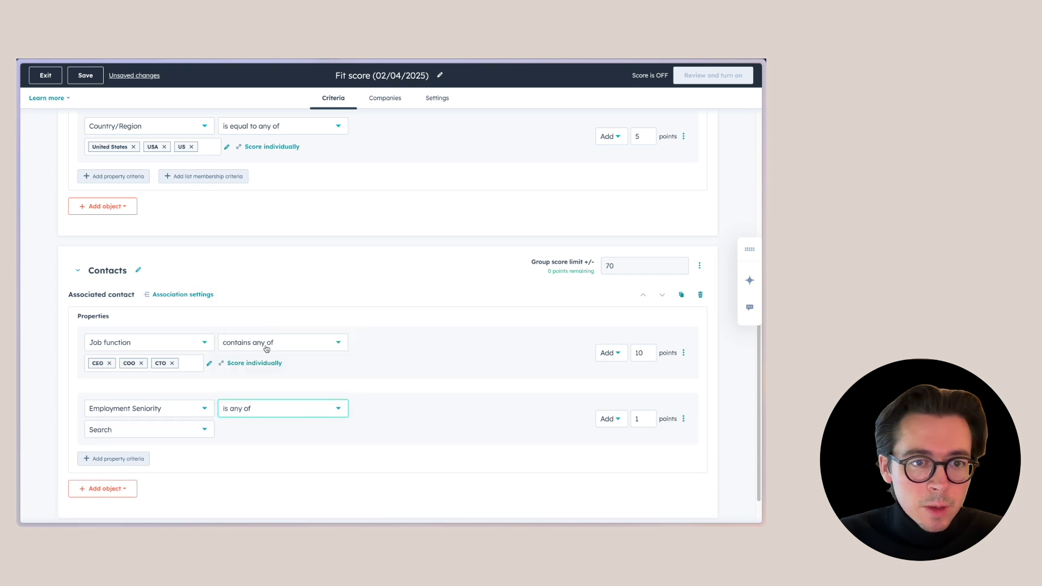
- Choose VP and Director as the Employment Seniority values and award 10 points for the criterion
{"action": "left_click", "coordinate": [171, 434]}
{"action": "scroll", "coordinate": [201, 361], "scroll_direction": "down", "scroll_amount": 2}
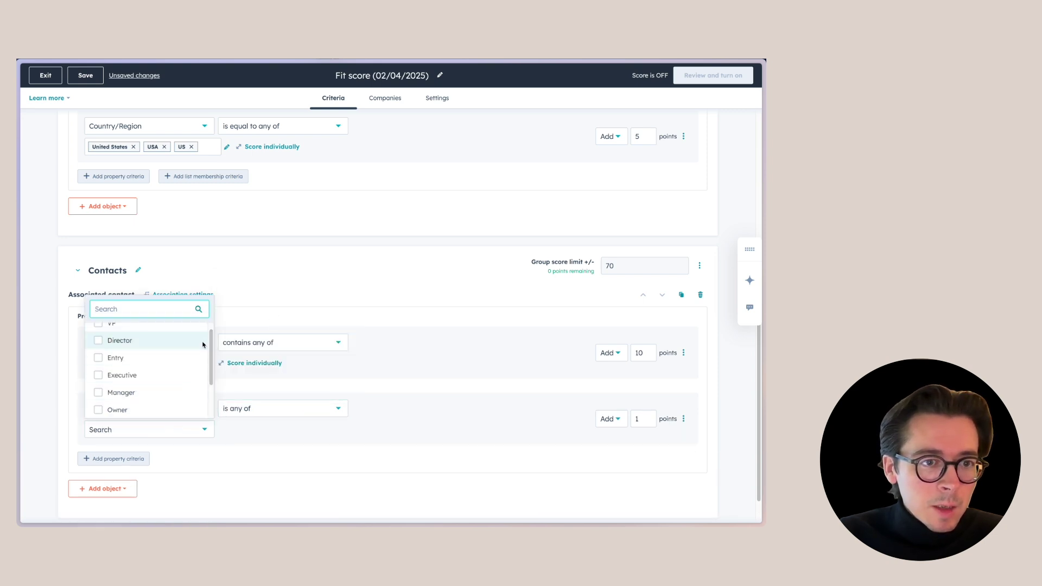
{"action": "scroll", "coordinate": [203, 344], "scroll_direction": "up", "scroll_amount": 1}
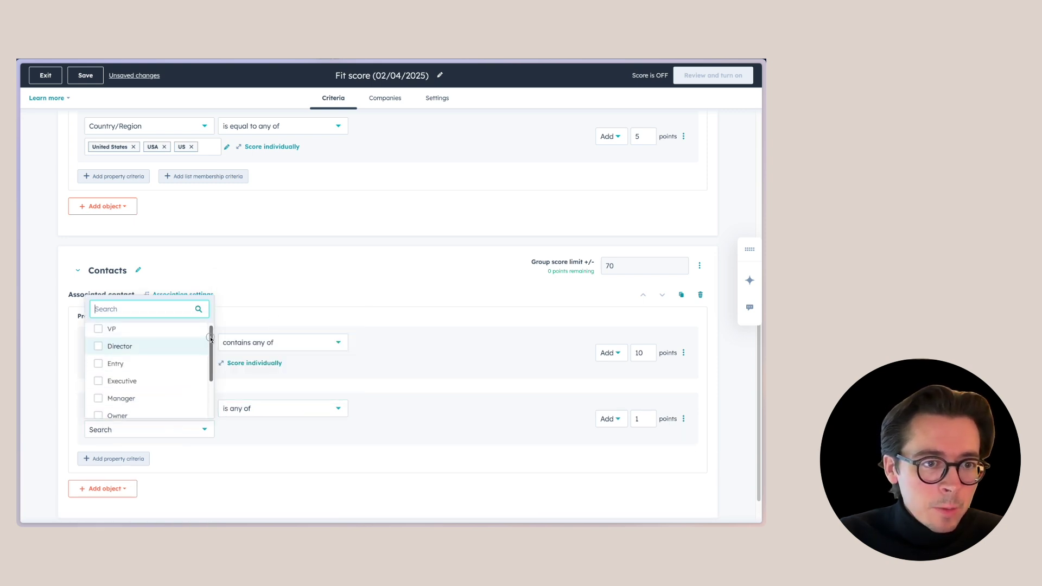
{"action": "left_click", "coordinate": [98, 332]}
{"action": "left_click", "coordinate": [99, 349]}
{"action": "scroll", "coordinate": [199, 403], "scroll_direction": "down", "scroll_amount": 1}
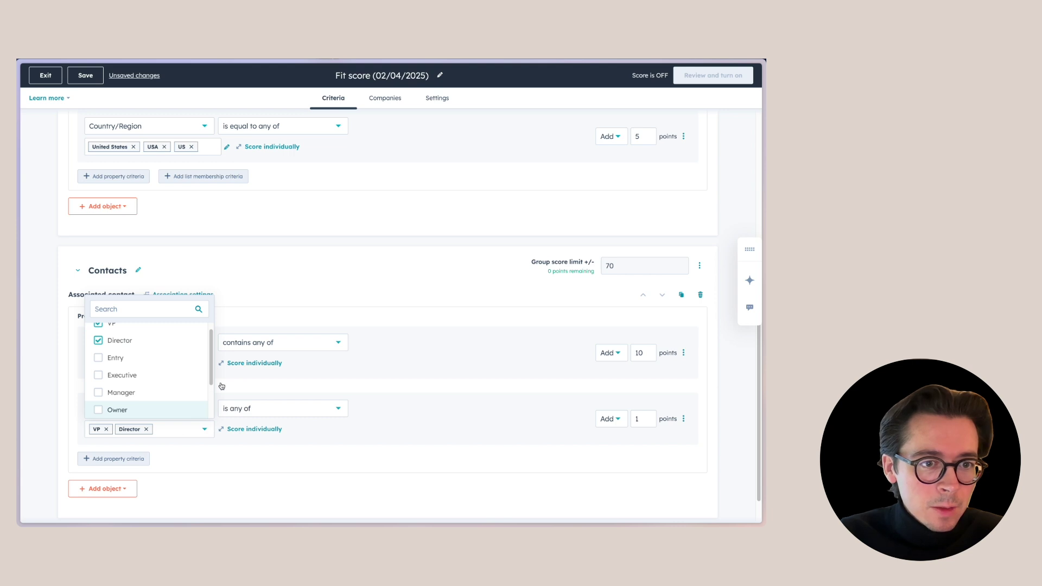
{"action": "left_click", "coordinate": [647, 420]}
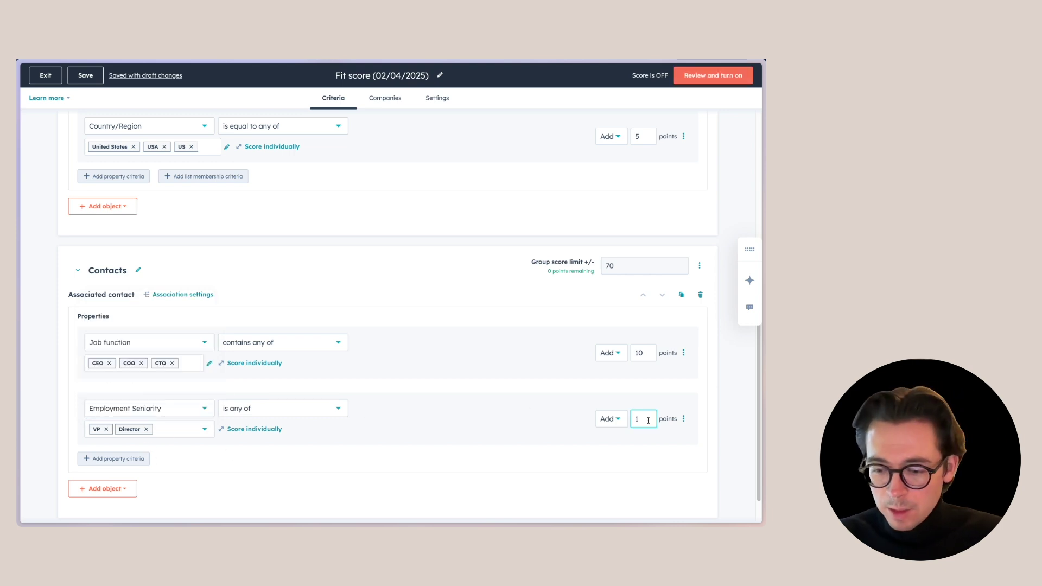
{"action": "type", "text": "0"}
{"action": "left_click", "coordinate": [369, 459]}
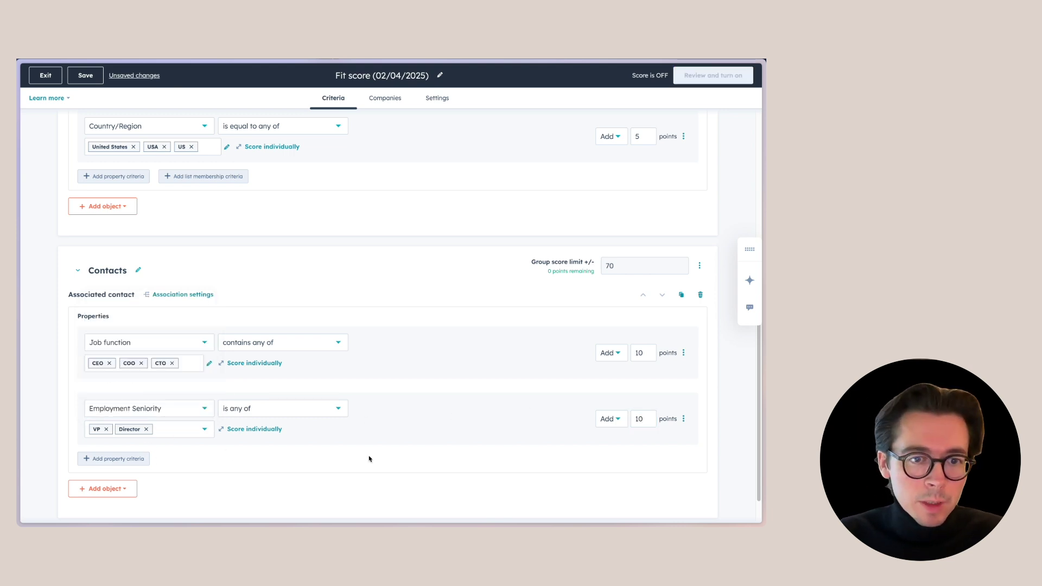
- Add another Employment Seniority criterion to the Contacts group with the "is any of" operator and the value Owner
{"action": "left_click", "coordinate": [126, 460]}
{"action": "scroll", "coordinate": [147, 464], "scroll_direction": "down", "scroll_amount": 2}
{"action": "left_click", "coordinate": [147, 394]}
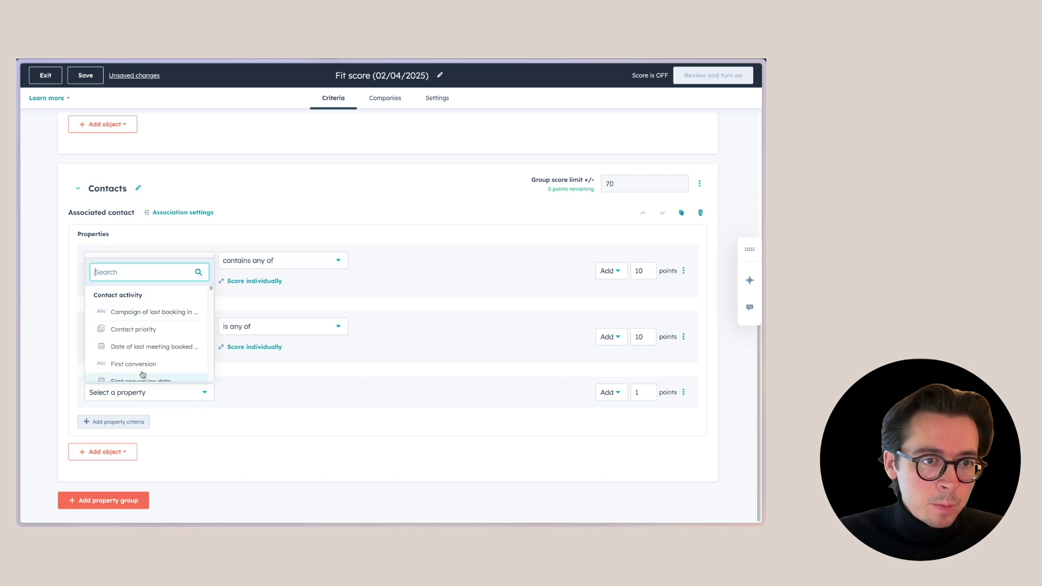
{"action": "key", "text": "Escape"}
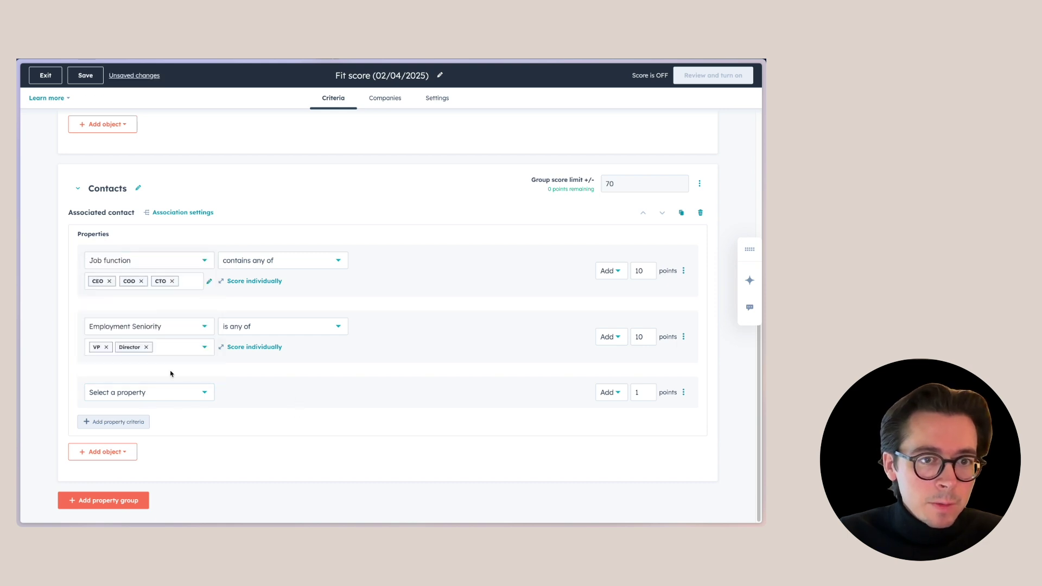
{"action": "left_click", "coordinate": [147, 392]}
{"action": "type", "text": "sen"}
{"action": "left_click", "coordinate": [139, 363]}
{"action": "left_click", "coordinate": [263, 393]}
{"action": "left_click", "coordinate": [243, 293]}
{"action": "left_click", "coordinate": [147, 413]}
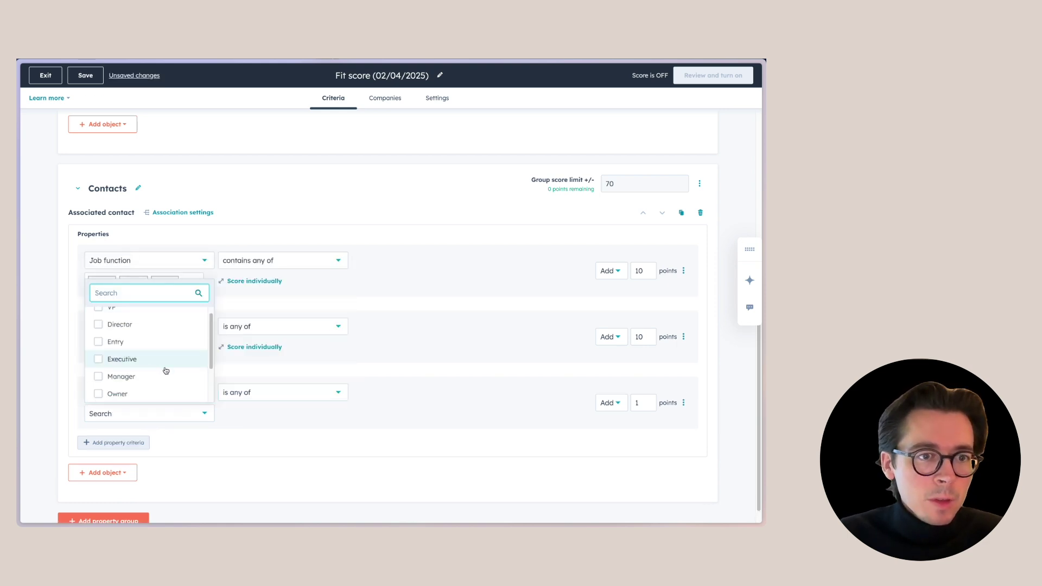
{"action": "scroll", "coordinate": [160, 369], "scroll_direction": "down", "scroll_amount": 3}
{"action": "left_click", "coordinate": [117, 341]}
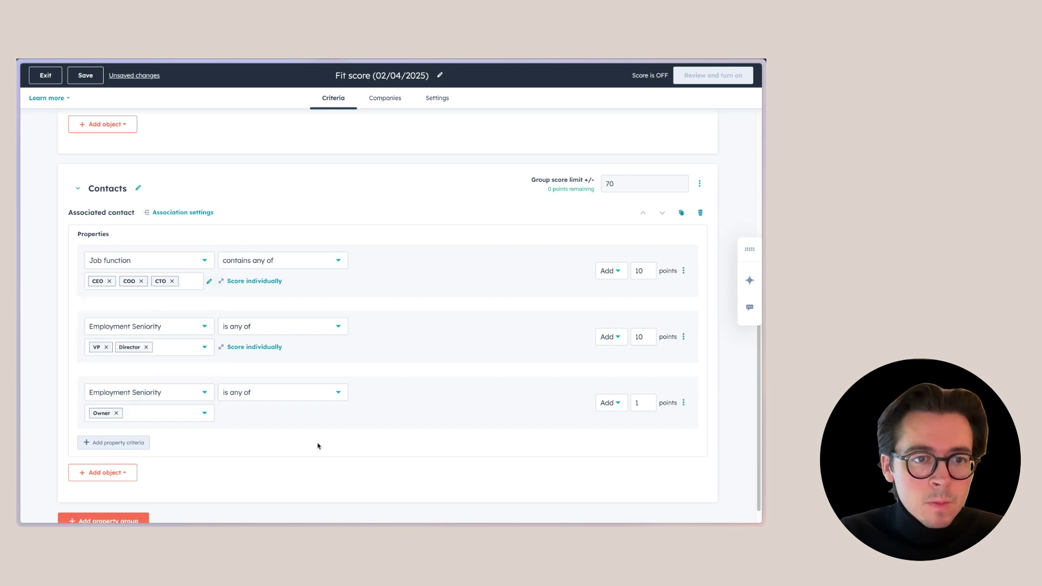
- Award 15 points for the Owner seniority criterion
{"action": "left_click", "coordinate": [644, 403]}
{"action": "type", "text": "6"}
{"action": "key", "text": "BackSpace"}
{"action": "type", "text": "5"}
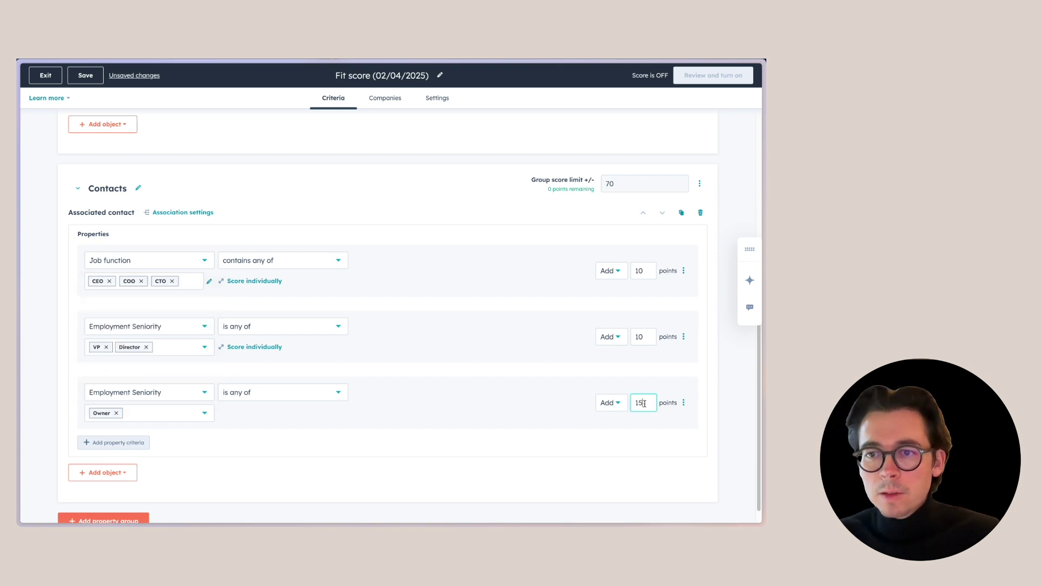
{"action": "left_click", "coordinate": [554, 422]}
- Add a Lifecycle stage criterion to the Contacts group with the "is any of" operator
{"action": "left_click", "coordinate": [120, 447]}
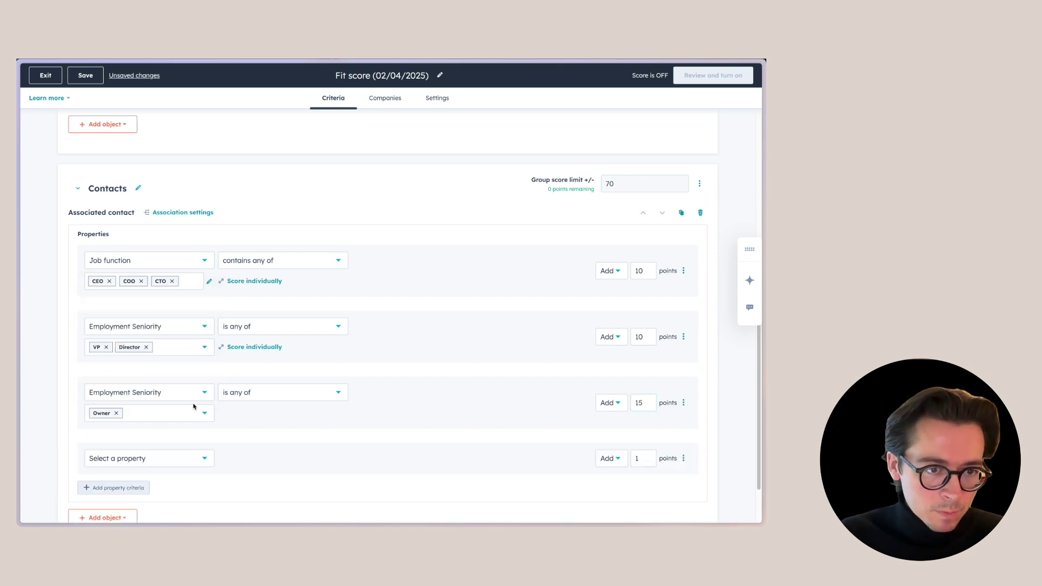
{"action": "scroll", "coordinate": [193, 448], "scroll_direction": "down", "scroll_amount": 2}
{"action": "left_click", "coordinate": [159, 393]}
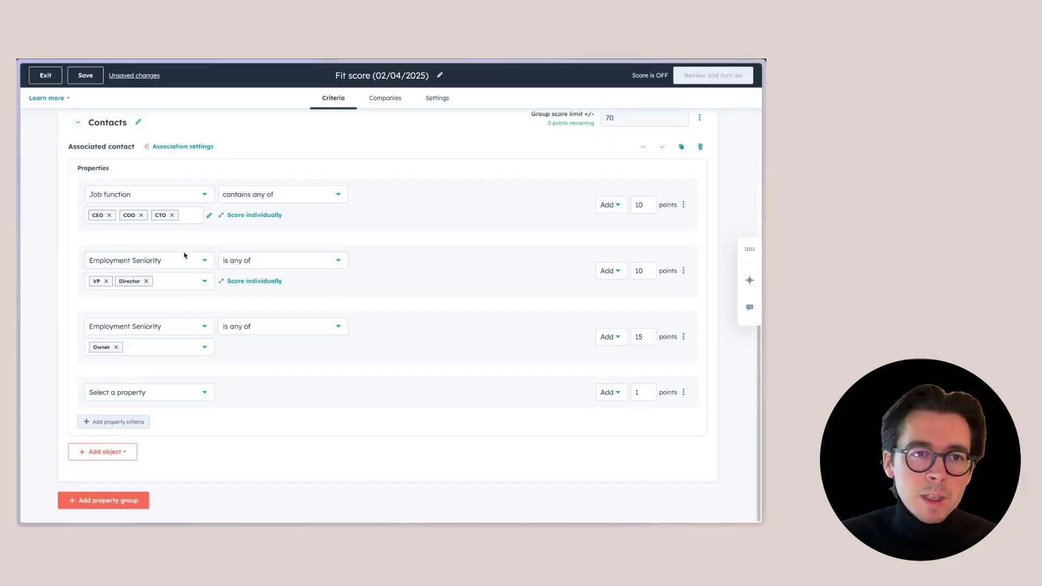
{"action": "left_click", "coordinate": [165, 395]}
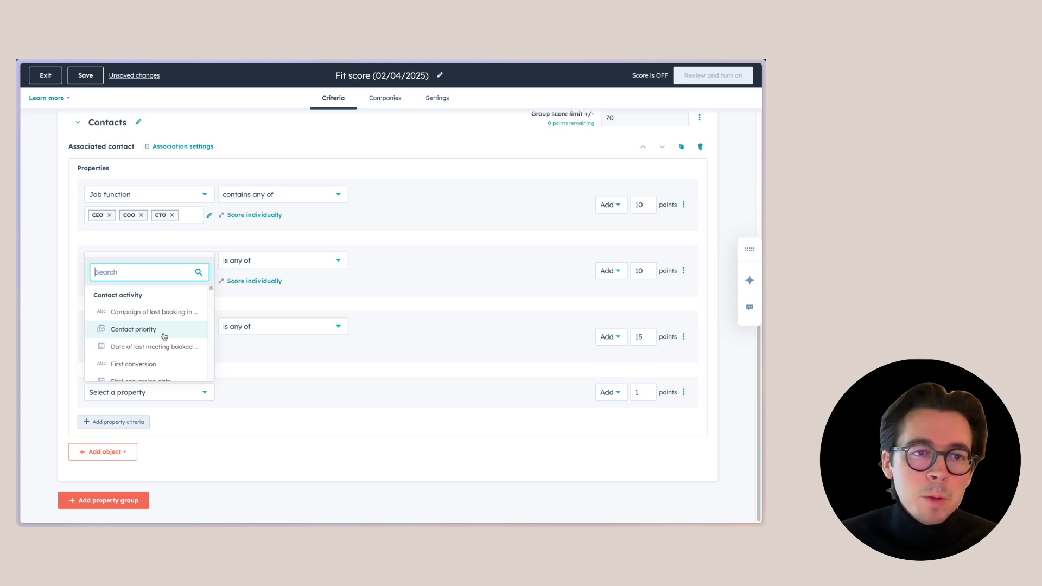
{"action": "left_click_drag", "start_coordinate": [211, 288], "coordinate": [211, 318]}
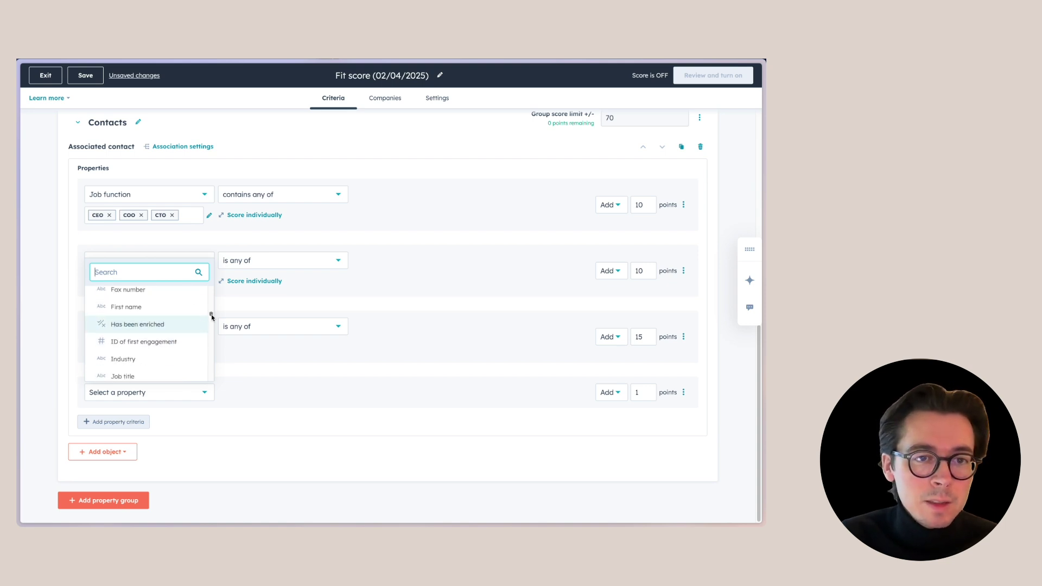
{"action": "scroll", "coordinate": [211, 318], "scroll_direction": "down", "scroll_amount": 5}
{"action": "left_click", "coordinate": [207, 369]}
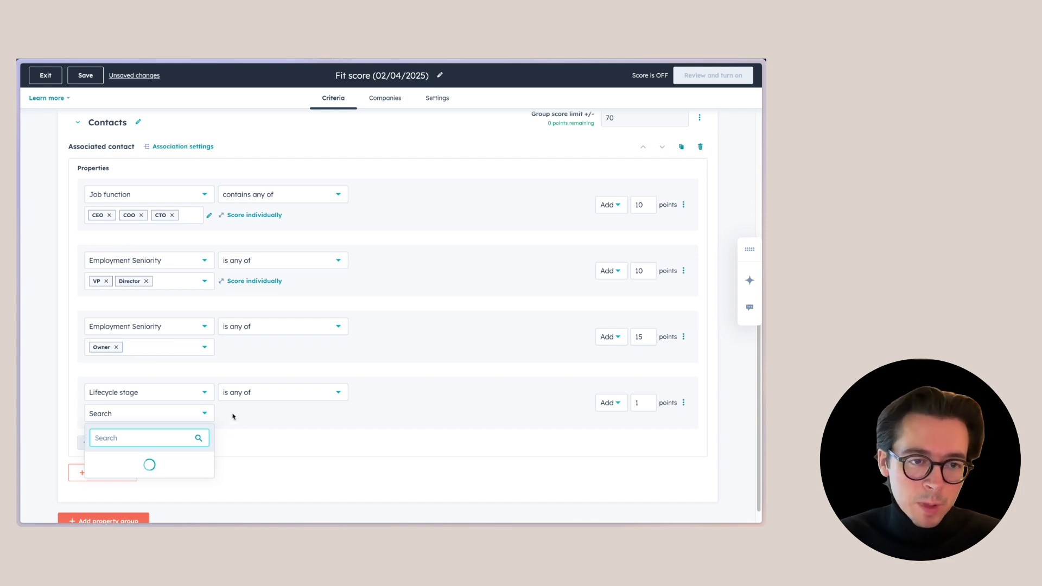
{"action": "scroll", "coordinate": [241, 418], "scroll_direction": "down", "scroll_amount": 1}
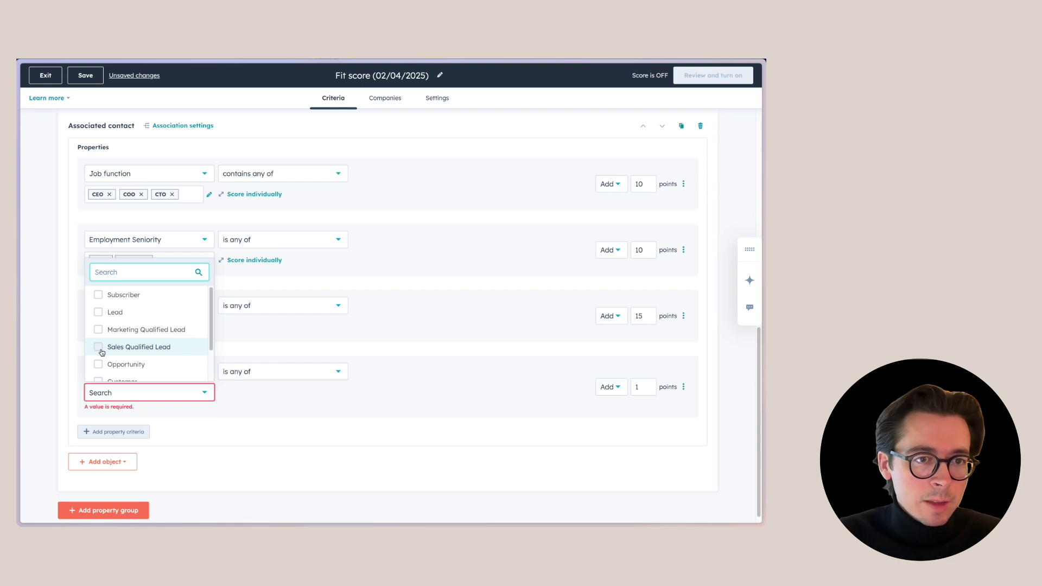
{"action": "left_click", "coordinate": [101, 352]}
{"action": "left_click", "coordinate": [100, 366]}
{"action": "left_click", "coordinate": [343, 402]}
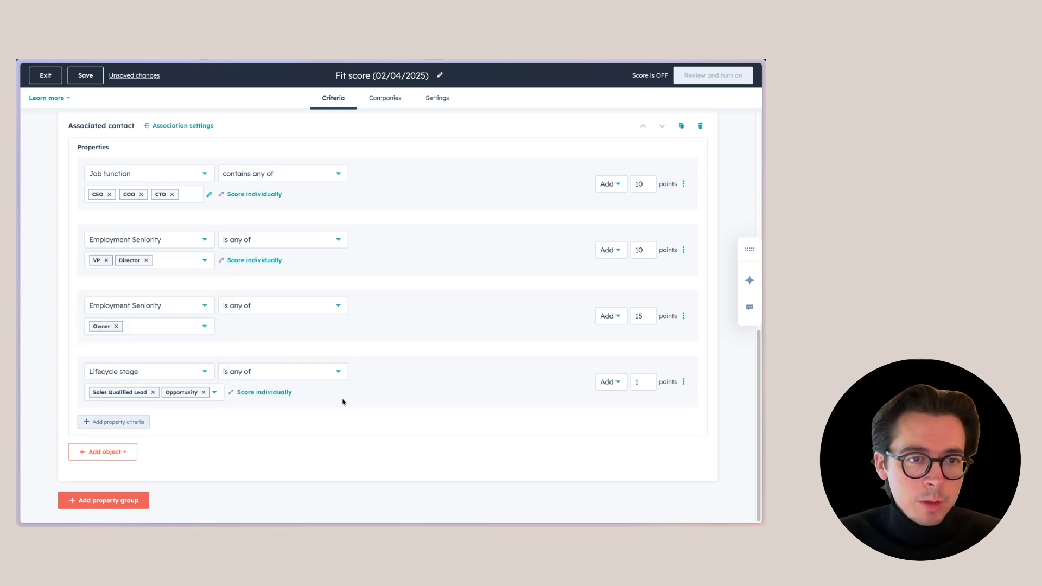
{"action": "left_click", "coordinate": [204, 392]}
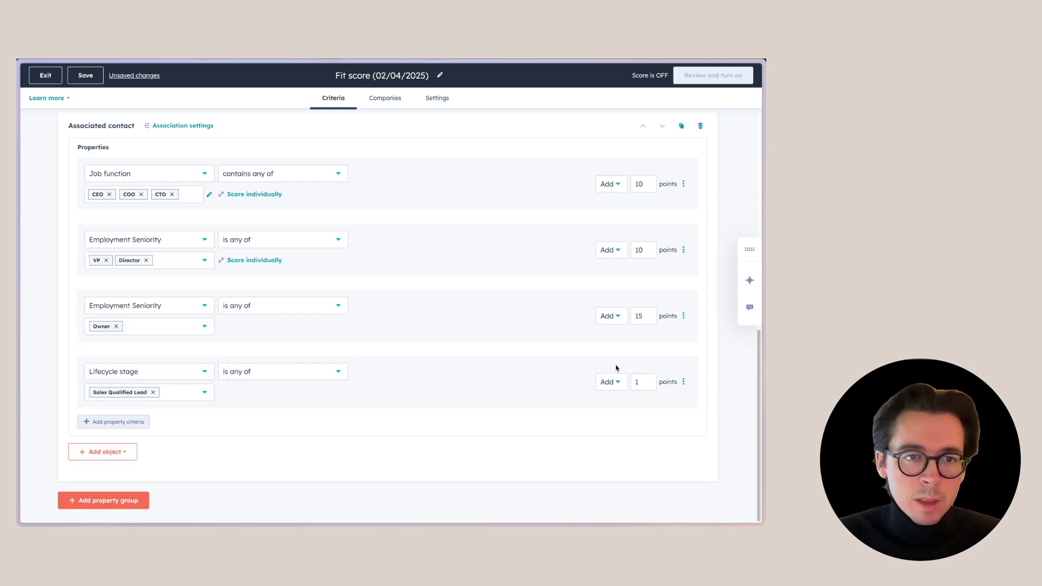
{"action": "left_click", "coordinate": [153, 392]}
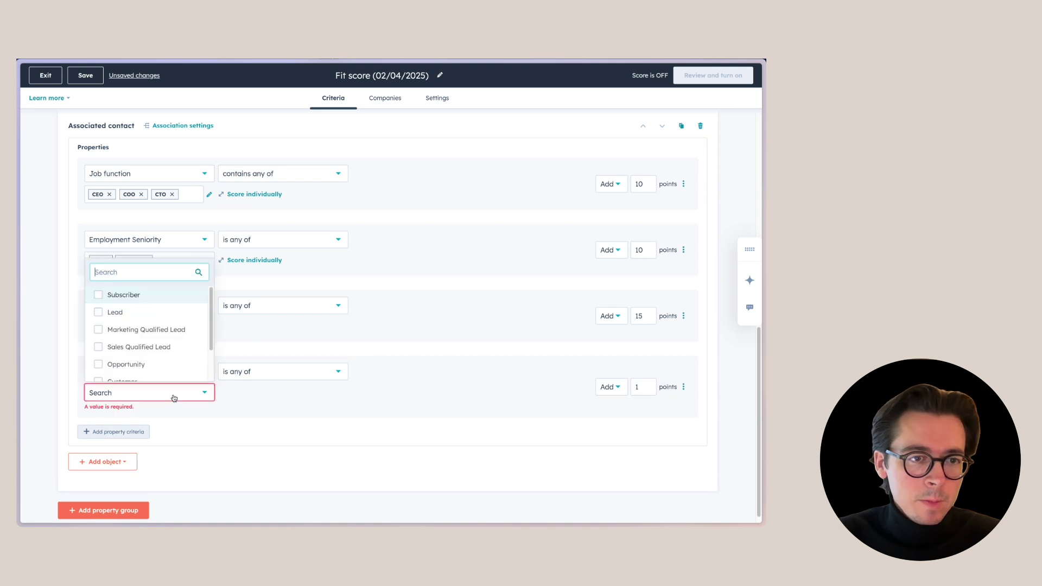
- Choose Marketing Qualified Lead as the Lifecycle stage value and award 5 points for the criterion
{"action": "left_click", "coordinate": [101, 332]}
{"action": "left_click", "coordinate": [302, 414]}
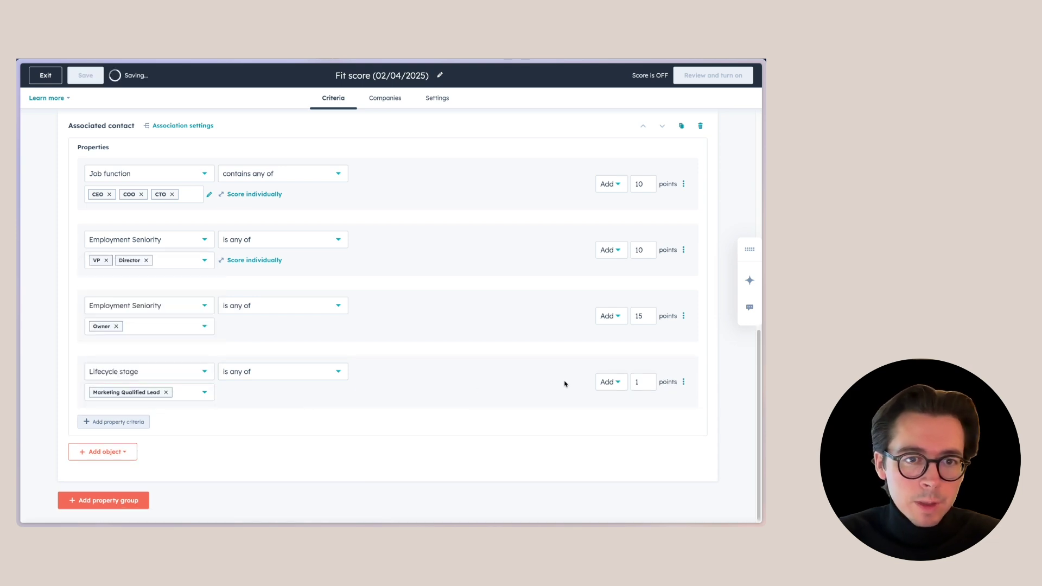
{"action": "left_click", "coordinate": [634, 383]}
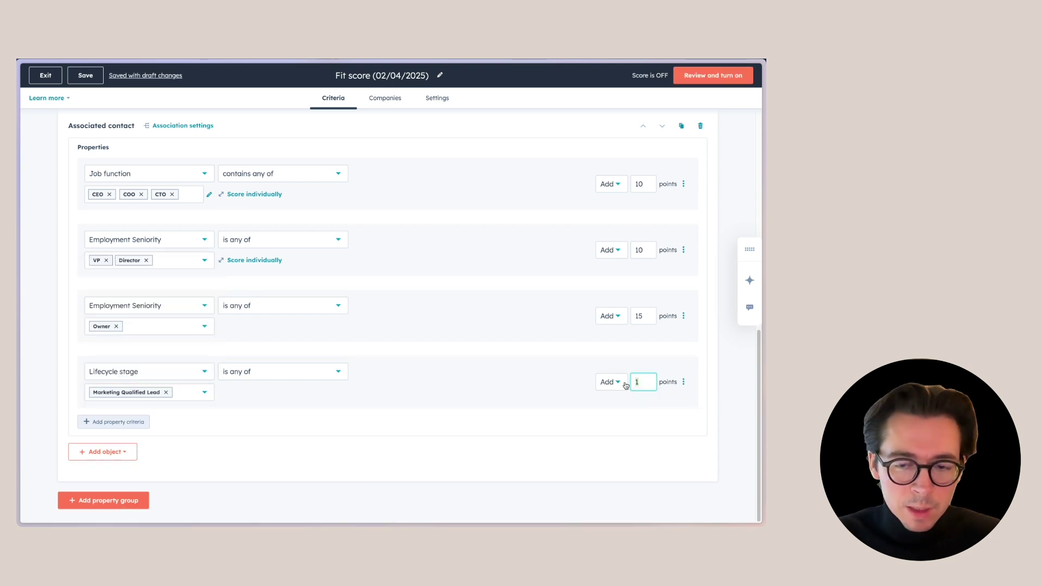
{"action": "type", "text": "5"}
{"action": "left_click", "coordinate": [481, 411]}
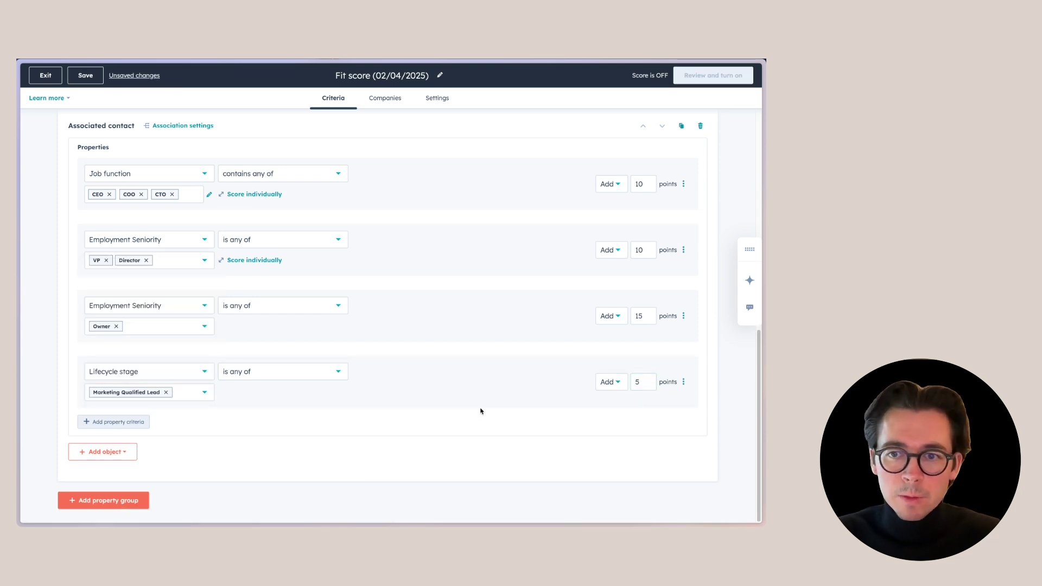
- Add a second Lifecycle stage criterion with "is any of" Sales Qualified Lead and award it 10 points
{"action": "left_click", "coordinate": [143, 421]}
{"action": "left_click", "coordinate": [161, 353]}
{"action": "left_click", "coordinate": [274, 439]}
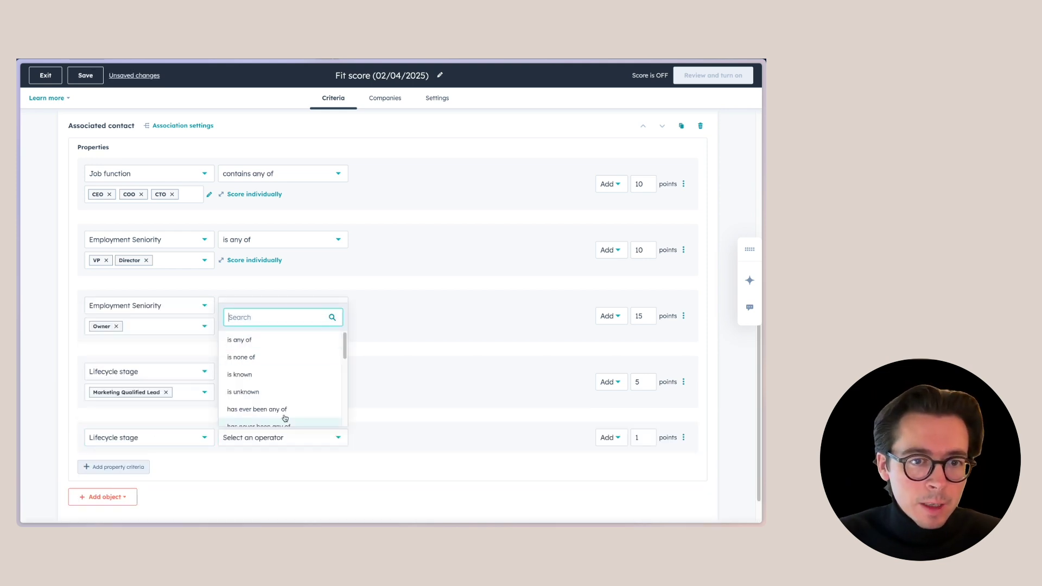
{"action": "left_click", "coordinate": [281, 343]}
{"action": "left_click", "coordinate": [138, 459]}
{"action": "left_click", "coordinate": [98, 413]}
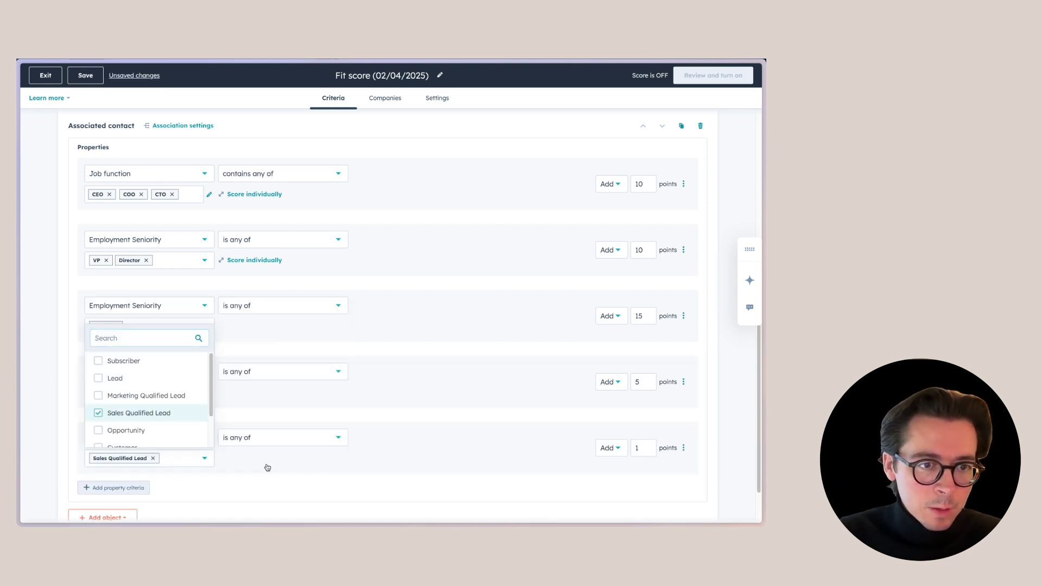
{"action": "left_click", "coordinate": [256, 464]}
{"action": "scroll", "coordinate": [650, 418], "scroll_direction": "down", "scroll_amount": 2}
{"action": "left_click", "coordinate": [643, 381]}
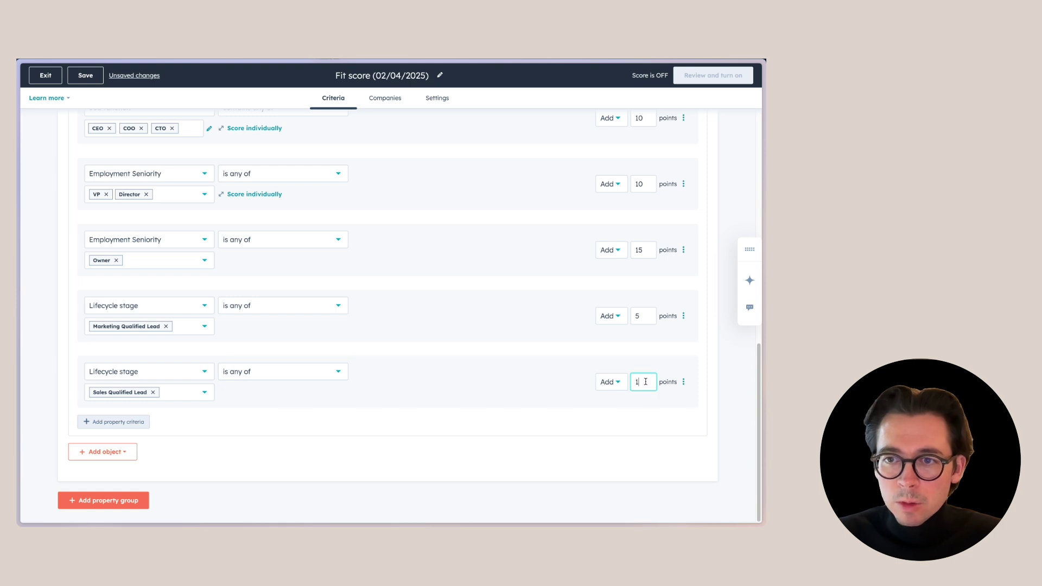
{"action": "type", "text": "0"}
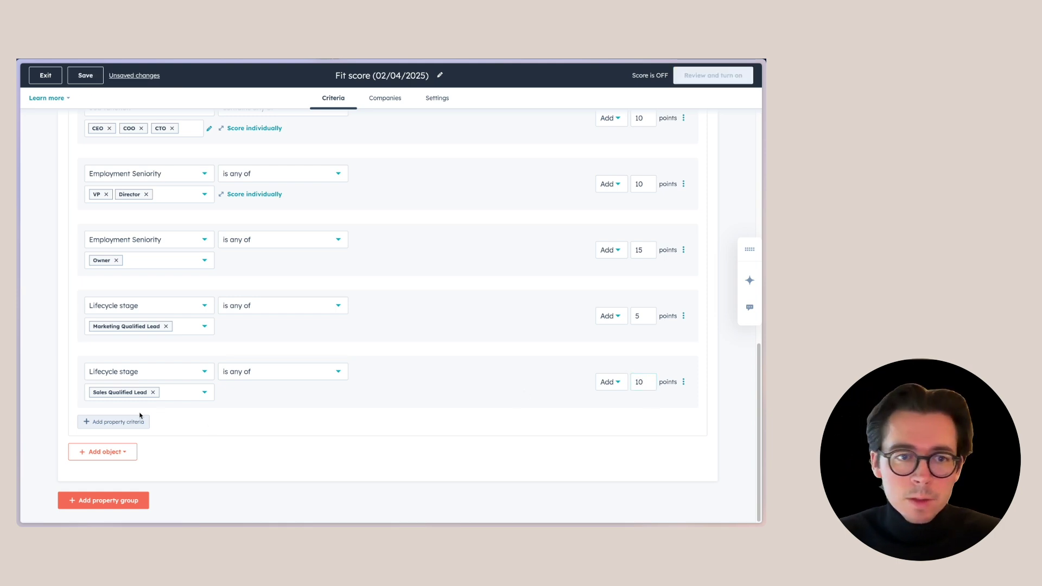
- Add a third Lifecycle stage criterion with "is any of" Opportunity and award it 15 points
{"action": "left_click", "coordinate": [142, 421]}
{"action": "type", "text": "life"}
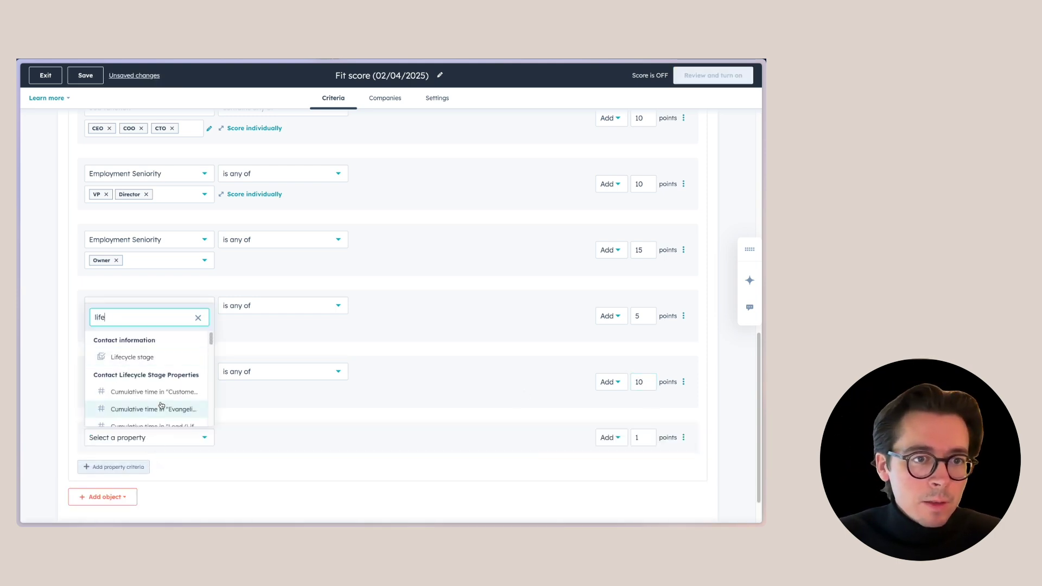
{"action": "left_click", "coordinate": [160, 357]}
{"action": "left_click", "coordinate": [153, 461]}
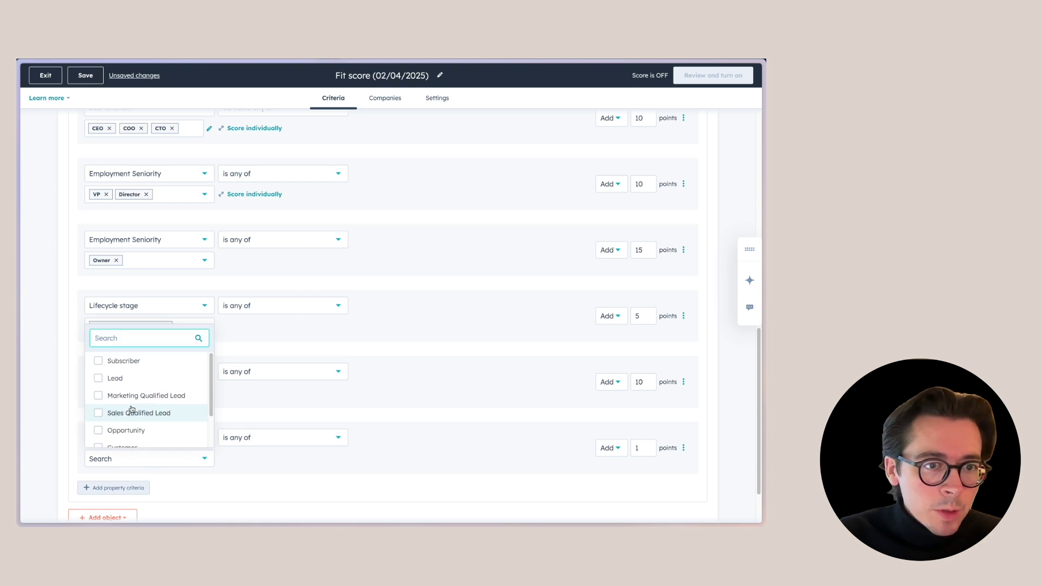
{"action": "scroll", "coordinate": [133, 410], "scroll_direction": "down", "scroll_amount": 1}
{"action": "left_click", "coordinate": [98, 391]}
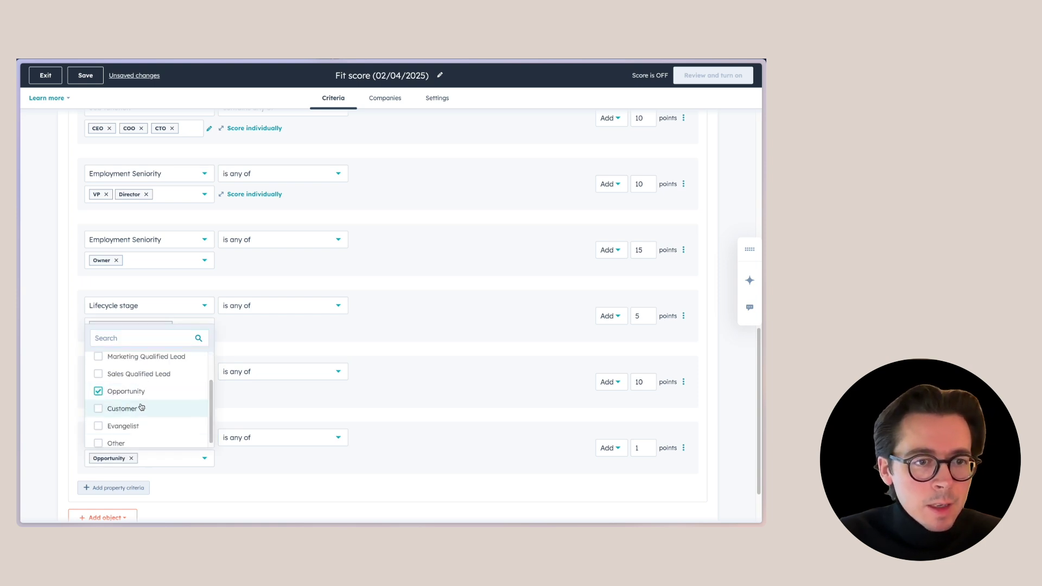
{"action": "left_click", "coordinate": [285, 472]}
{"action": "scroll", "coordinate": [378, 436], "scroll_direction": "down", "scroll_amount": 2}
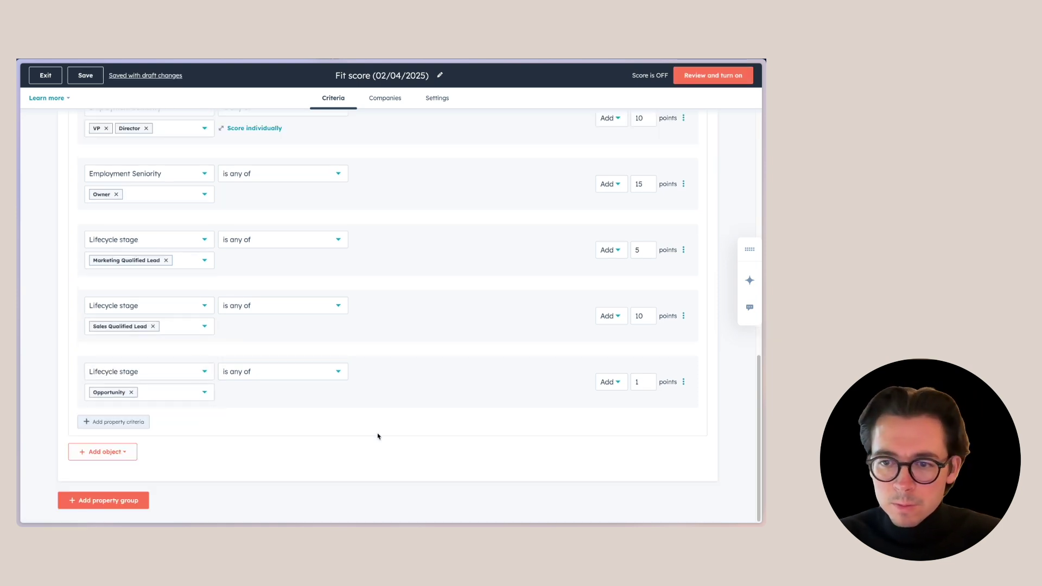
{"action": "left_click", "coordinate": [655, 386]}
{"action": "type", "text": "1"}
{"action": "type", "text": "5"}
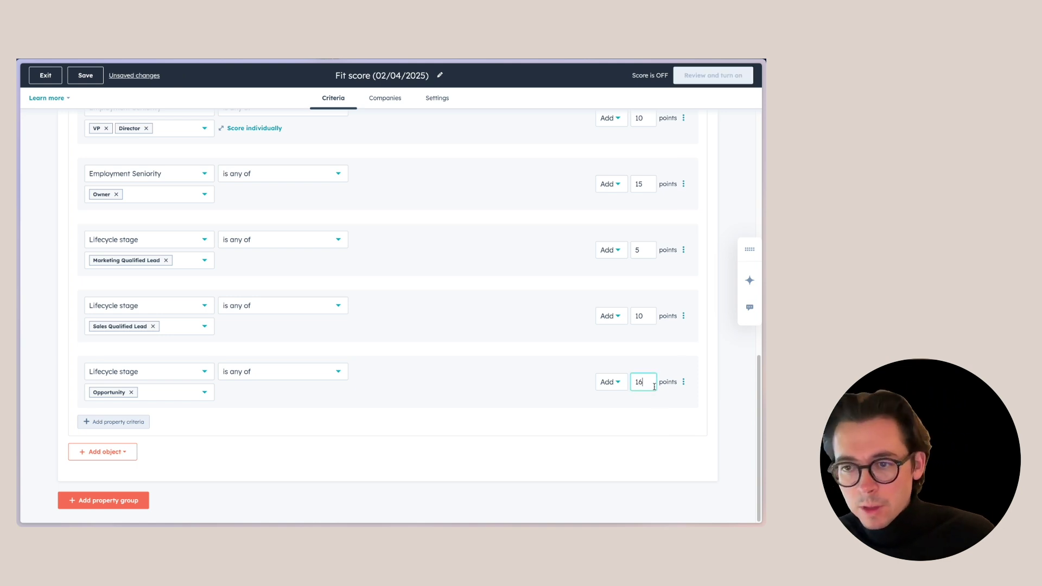
{"action": "left_click", "coordinate": [537, 402]}
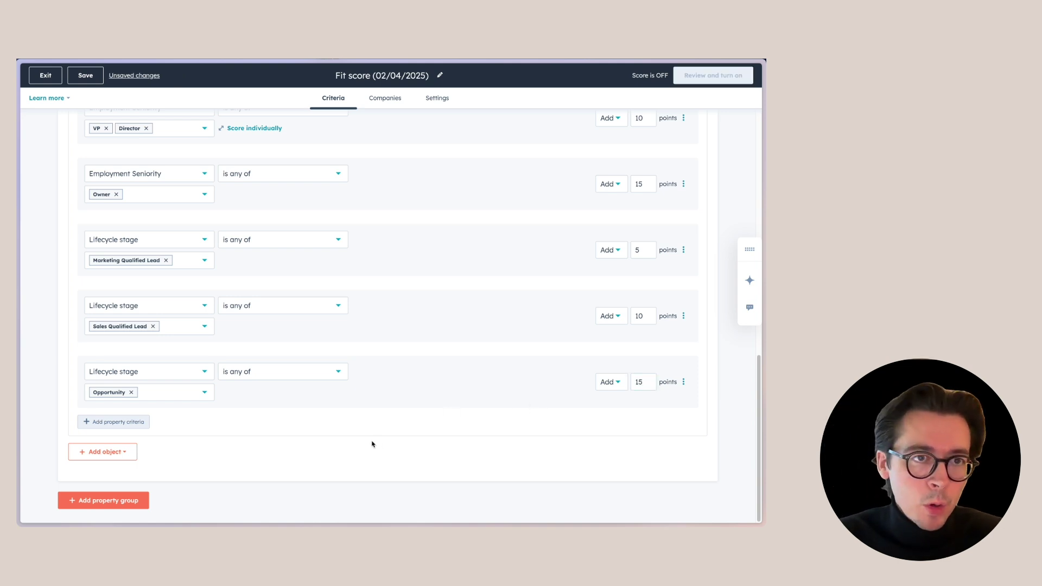
- Add a new property group holding an Associated note object scored on the Note body property
{"action": "left_click", "coordinate": [103, 500]}
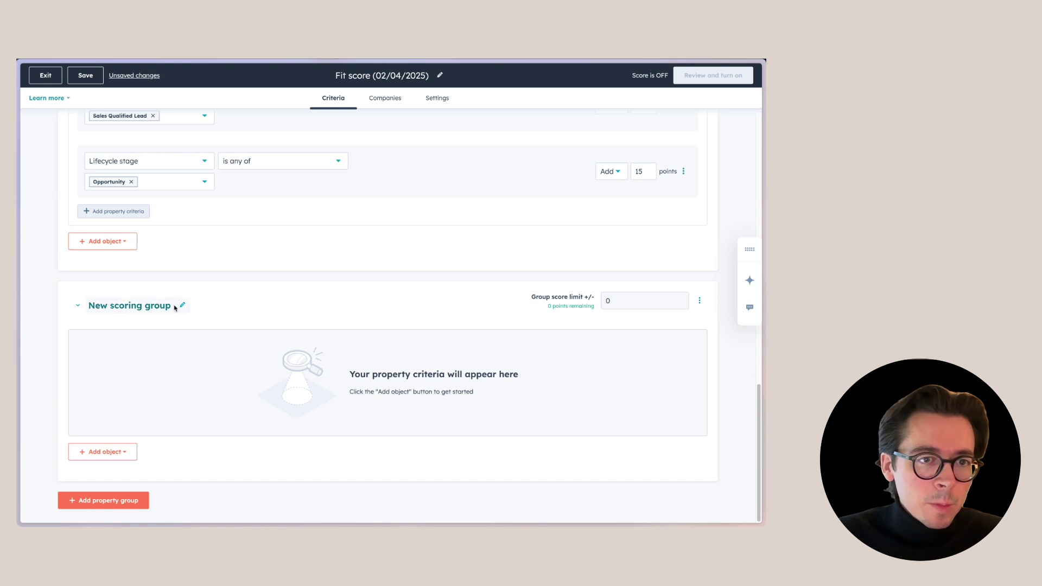
{"action": "left_click", "coordinate": [125, 453]}
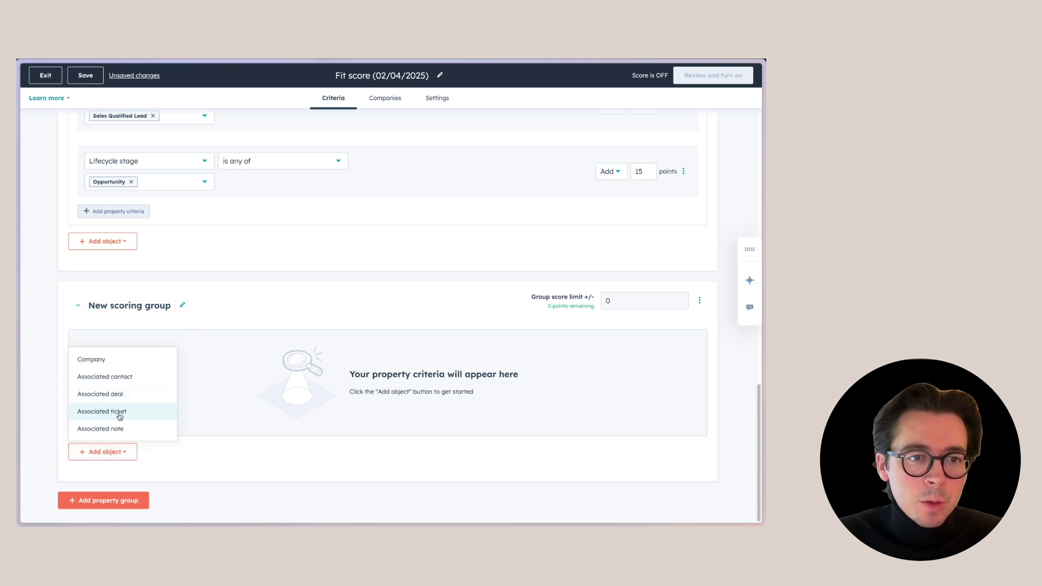
{"action": "left_click", "coordinate": [127, 429]}
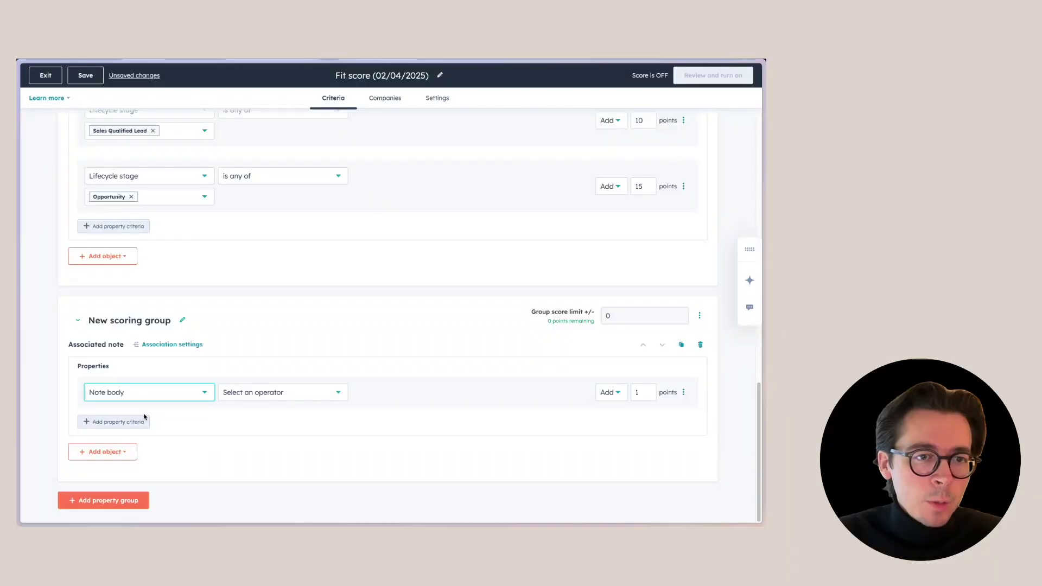
- Set the Note body criterion to "contains any of" with the value "Looking to buy within 3 months"
{"action": "left_click", "coordinate": [264, 399]}
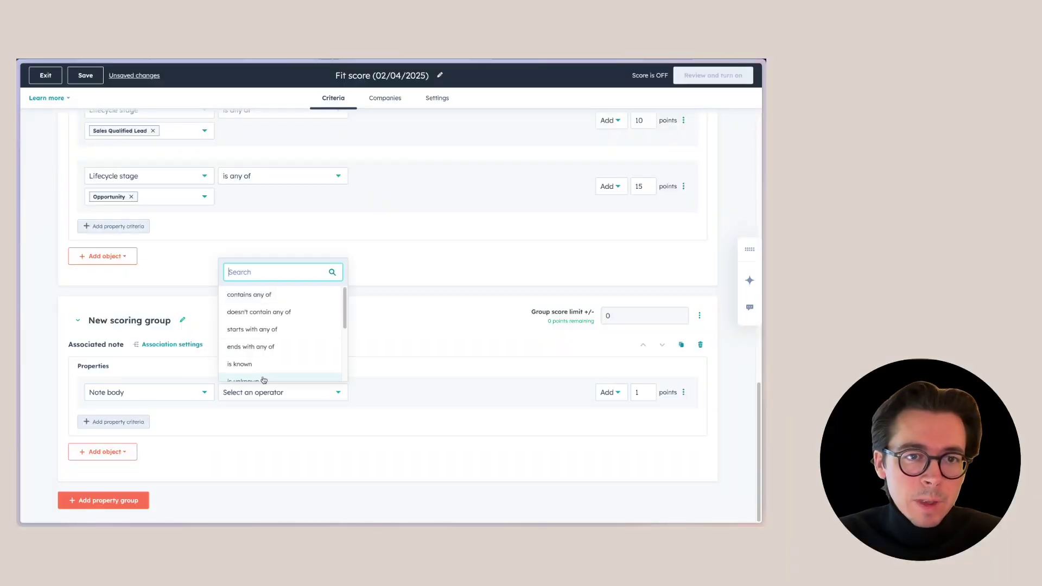
{"action": "left_click", "coordinate": [279, 294]}
{"action": "left_click", "coordinate": [127, 416]}
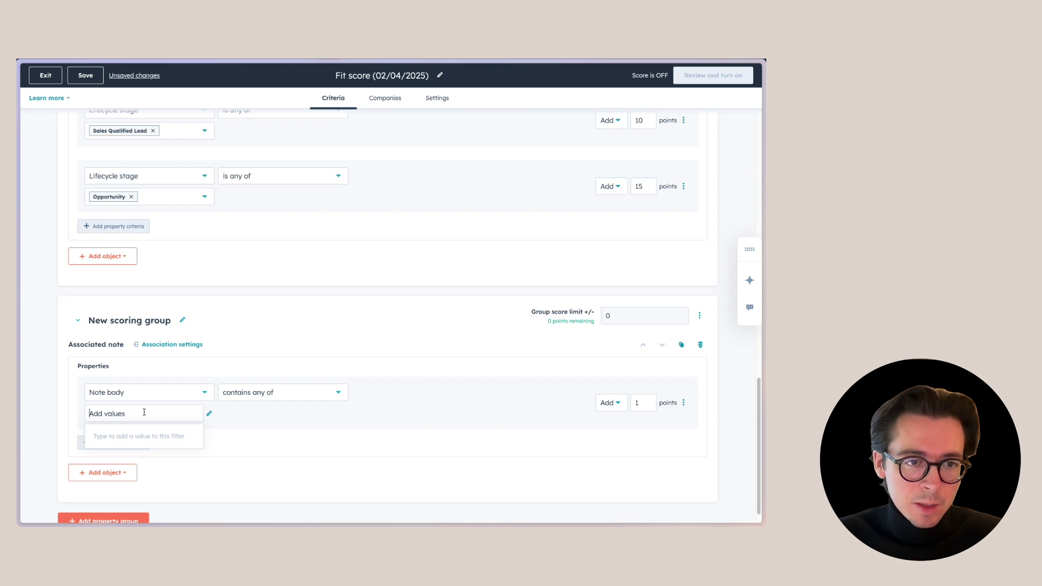
{"action": "type", "text": "Looking to buy within 3 months"}
{"action": "key", "text": "Return"}
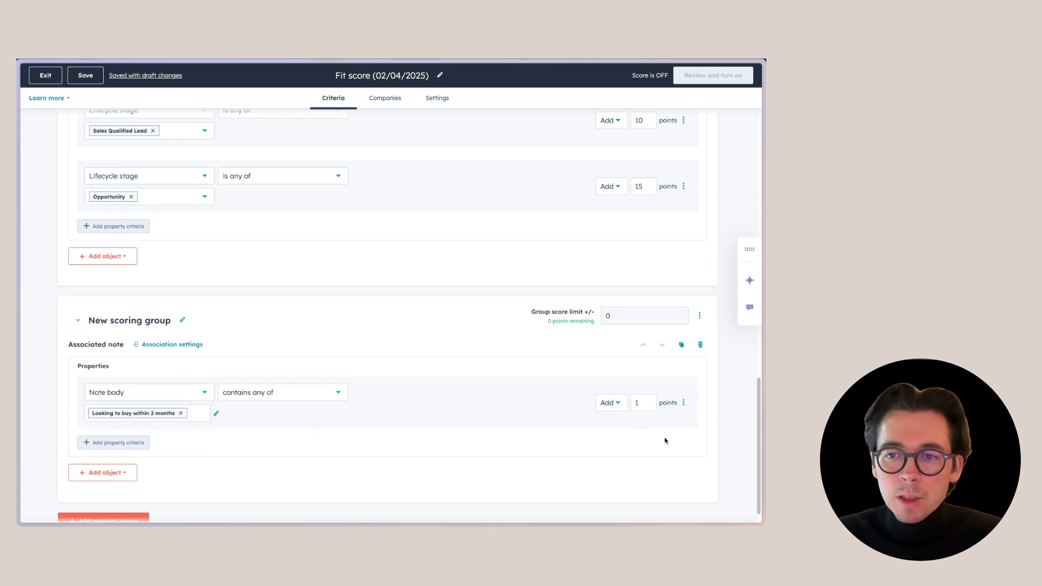
- Award the Note body criterion 30 points and set the new group's score limit to 10
{"action": "left_click", "coordinate": [651, 408]}
{"action": "key", "text": "BackSpace"}
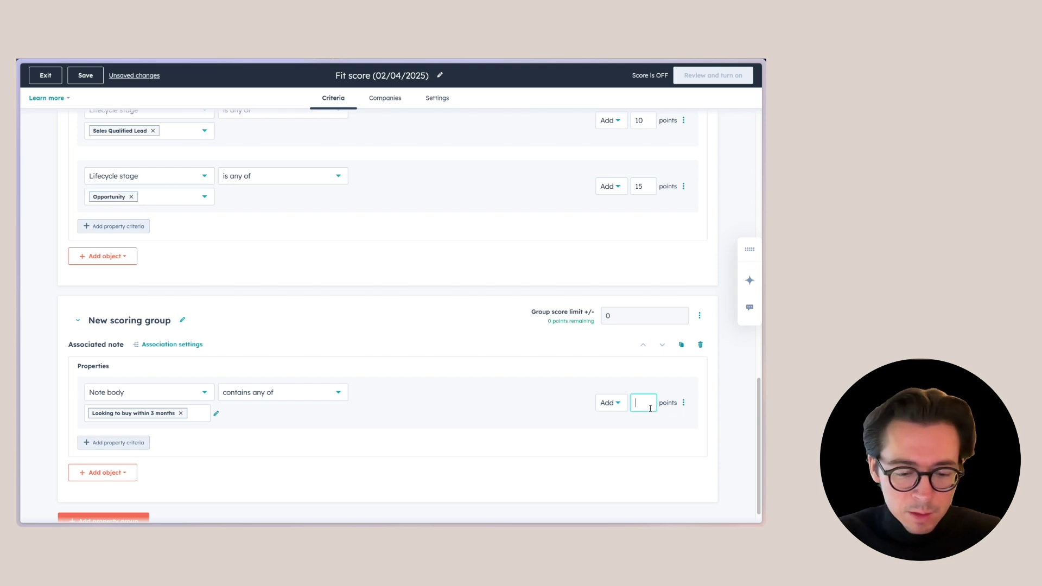
{"action": "left_click", "coordinate": [577, 382]}
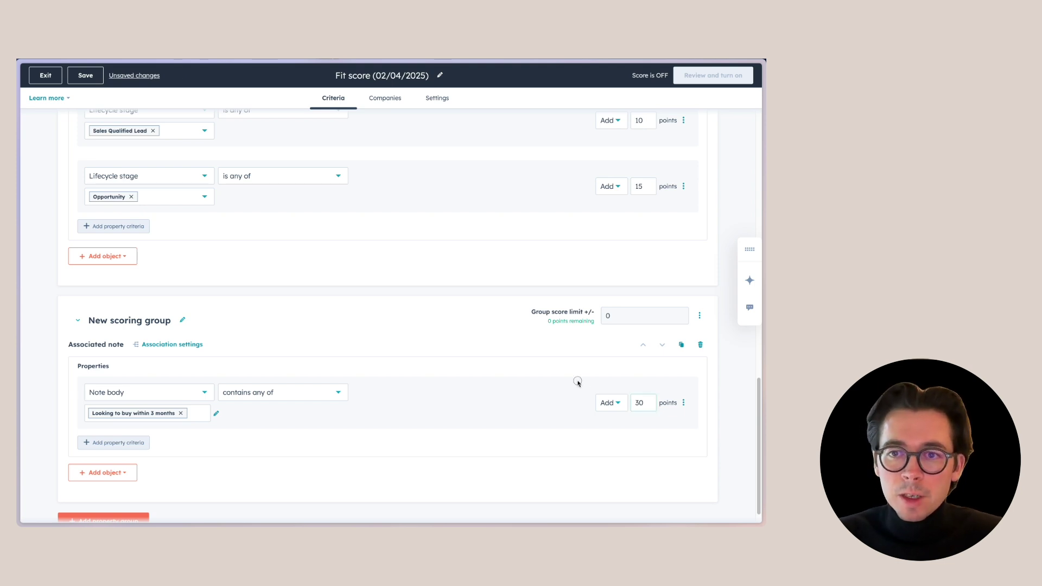
{"action": "left_click", "coordinate": [637, 319]}
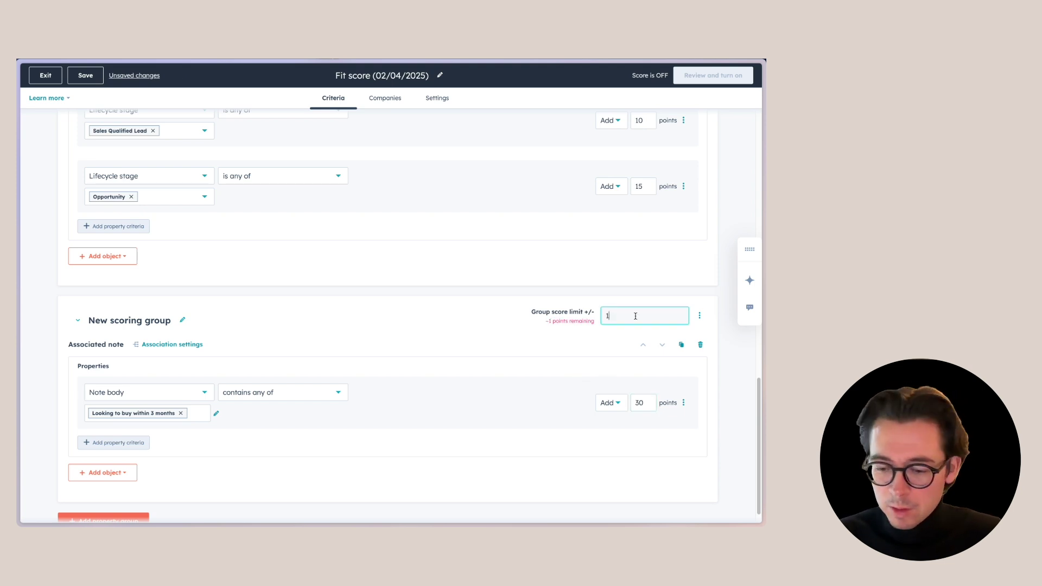
{"action": "left_click", "coordinate": [597, 345]}
- Set the Contacts group's score limit to 60
{"action": "scroll", "coordinate": [559, 240], "scroll_direction": "up", "scroll_amount": 12}
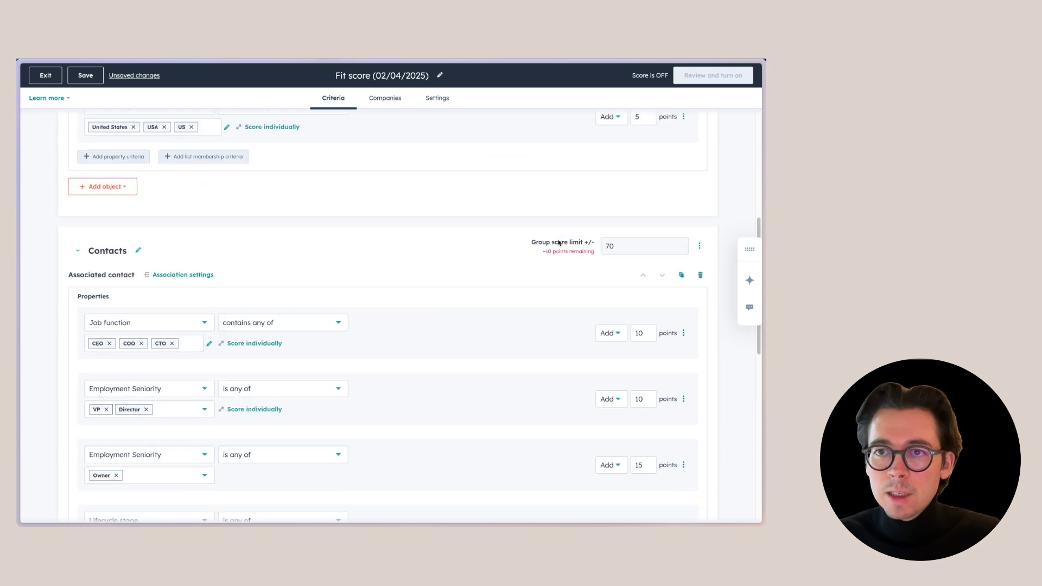
{"action": "left_click", "coordinate": [652, 376]}
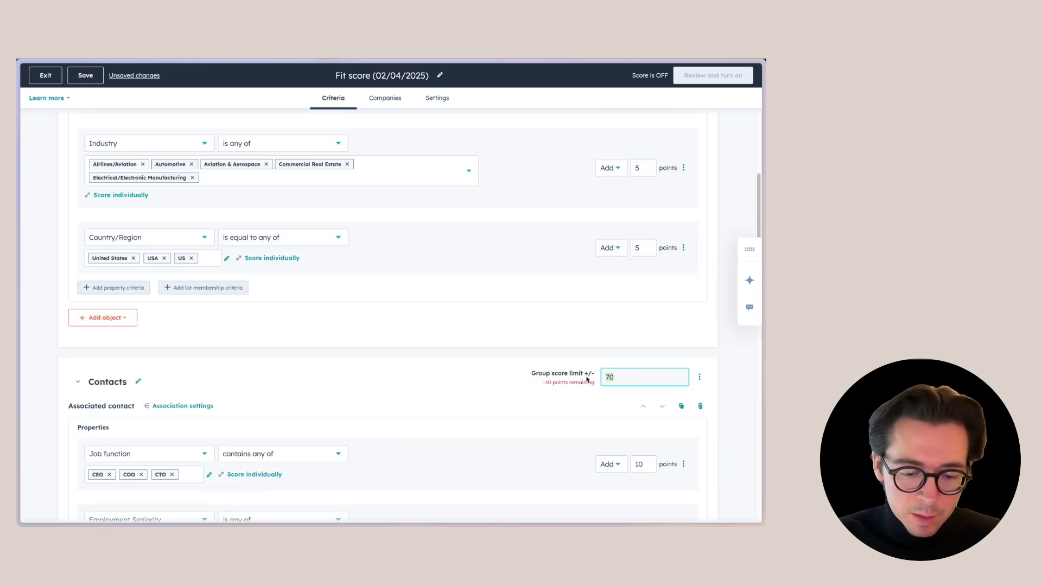
{"action": "key", "text": "BackSpace"}
{"action": "key", "text": "BackSpace"}
{"action": "type", "text": "60"}
{"action": "left_click", "coordinate": [536, 398]}
- Rename the associated note scoring group as Notes
{"action": "scroll", "coordinate": [525, 401], "scroll_direction": "down", "scroll_amount": 5}
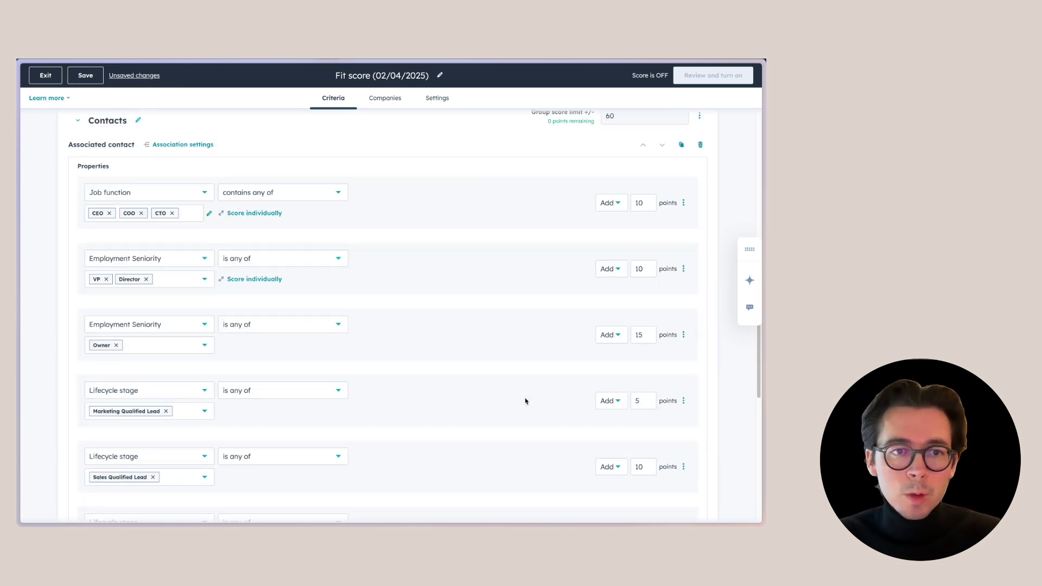
{"action": "scroll", "coordinate": [500, 417], "scroll_direction": "down", "scroll_amount": 6}
{"action": "left_click", "coordinate": [147, 321]}
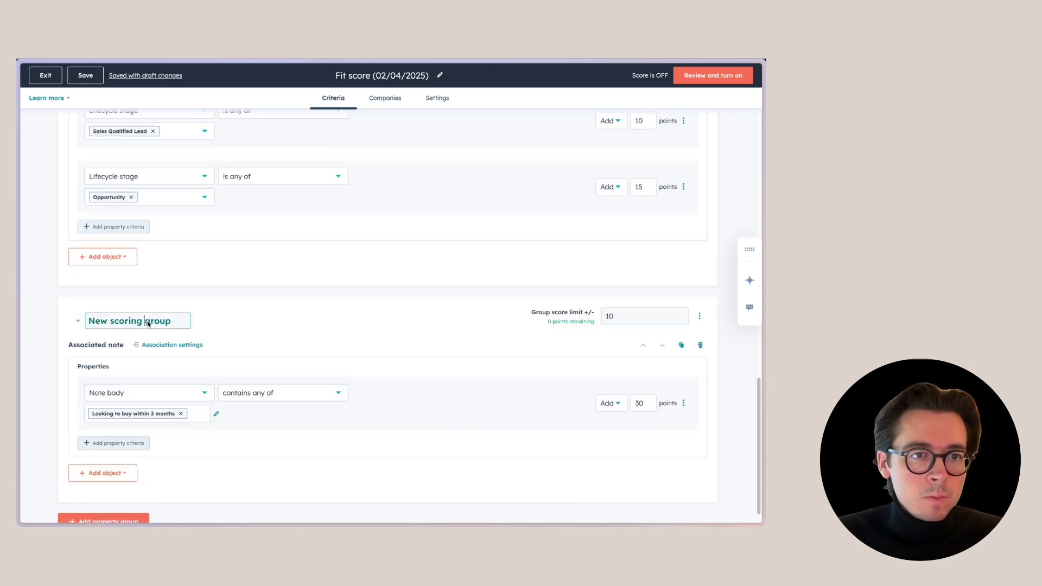
{"action": "key", "text": "ctrl+a"}
{"action": "type", "text": "Notes"}
{"action": "key", "text": "Return"}
{"action": "scroll", "coordinate": [189, 462], "scroll_direction": "down", "scroll_amount": 1}
{"action": "left_click", "coordinate": [122, 457]}
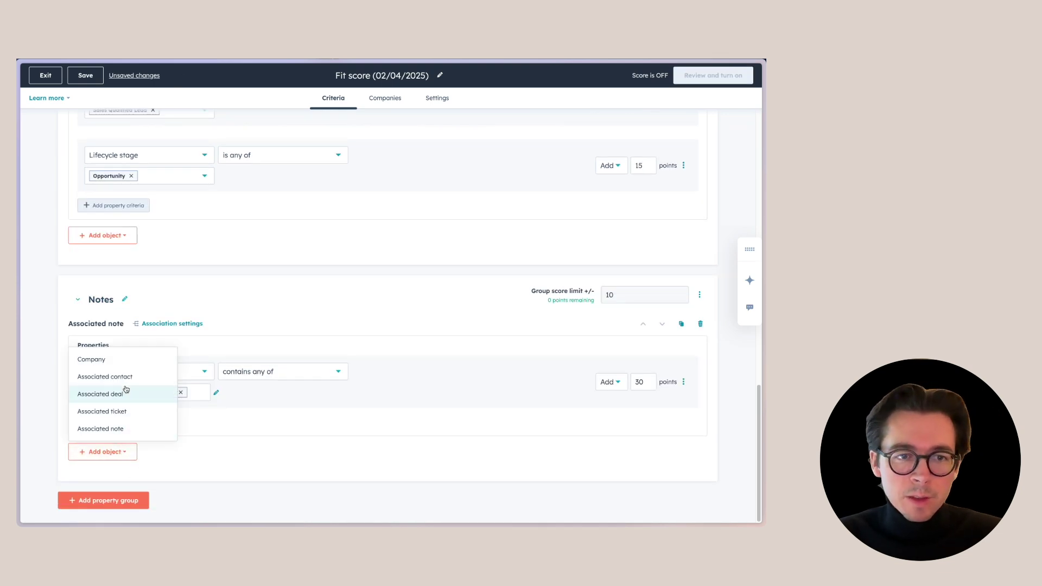
{"action": "left_click", "coordinate": [227, 445]}
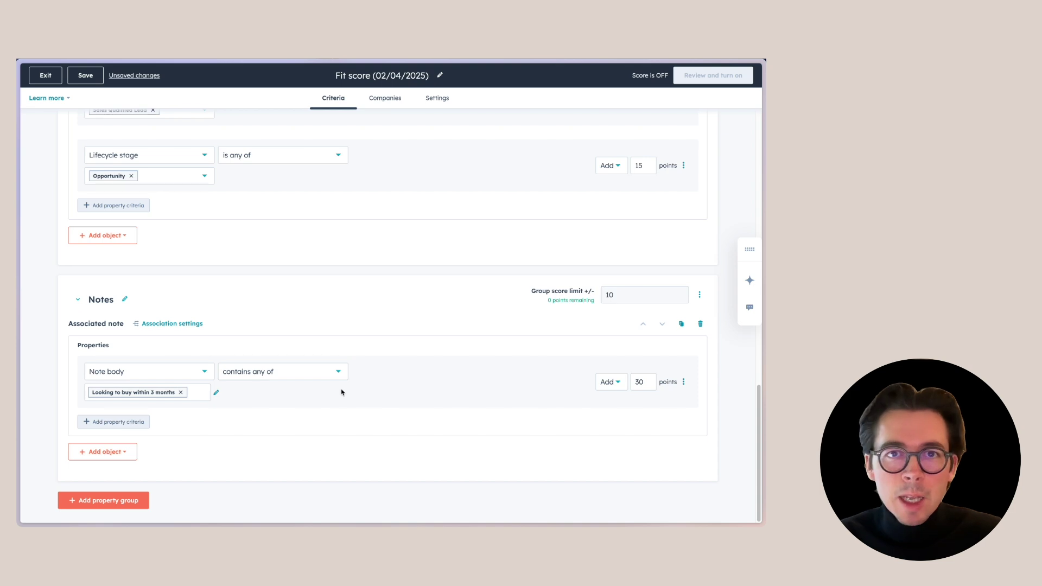
- Review the options for which companies to score, keeping Score all companies, and examine the score value and threshold settings
{"action": "scroll", "coordinate": [341, 392], "scroll_direction": "up", "scroll_amount": 15}
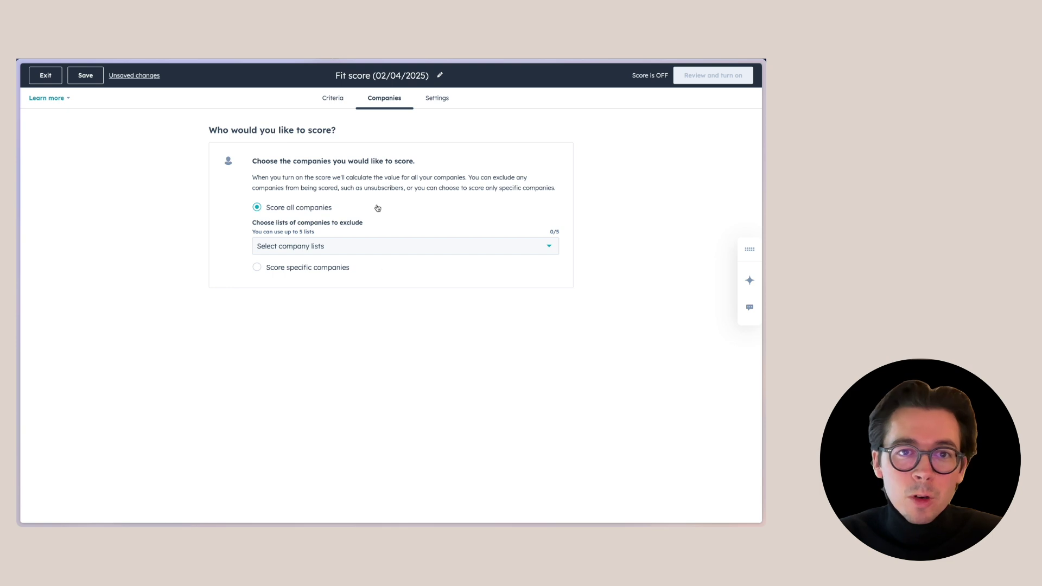
{"action": "left_click", "coordinate": [307, 246]}
{"action": "left_click", "coordinate": [377, 227]}
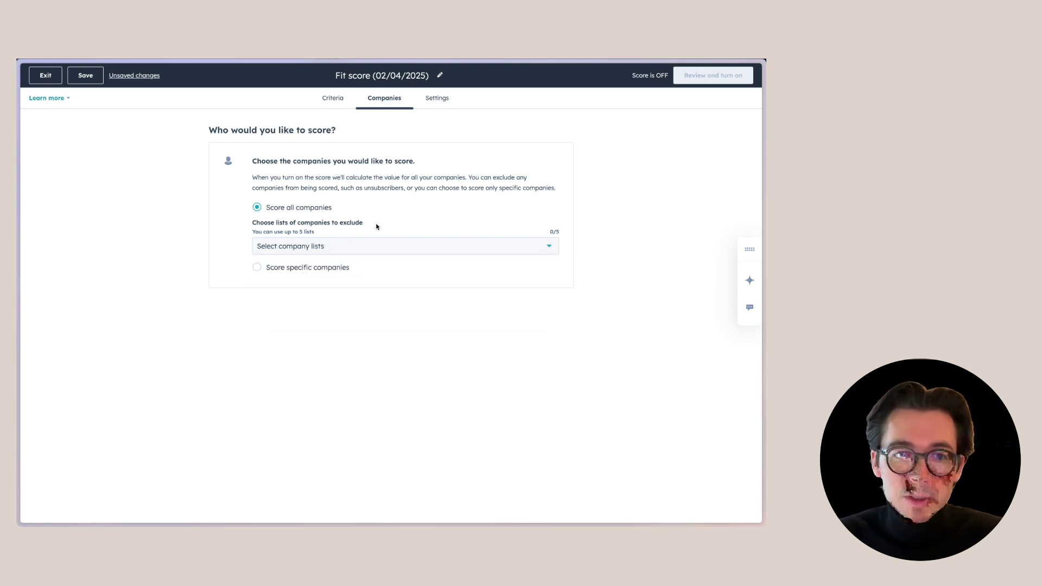
{"action": "left_click", "coordinate": [267, 269]}
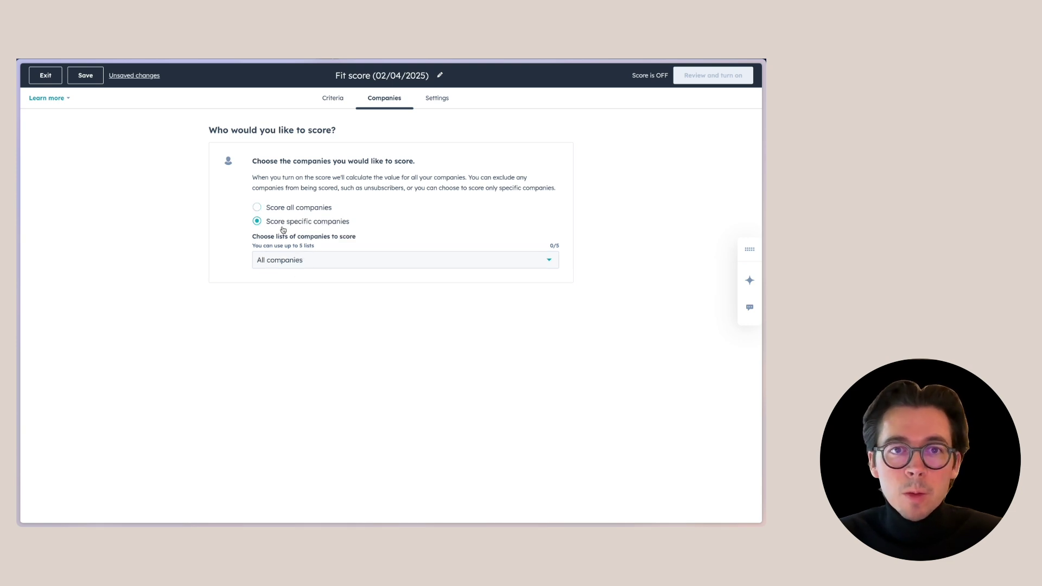
{"action": "left_click", "coordinate": [268, 212]}
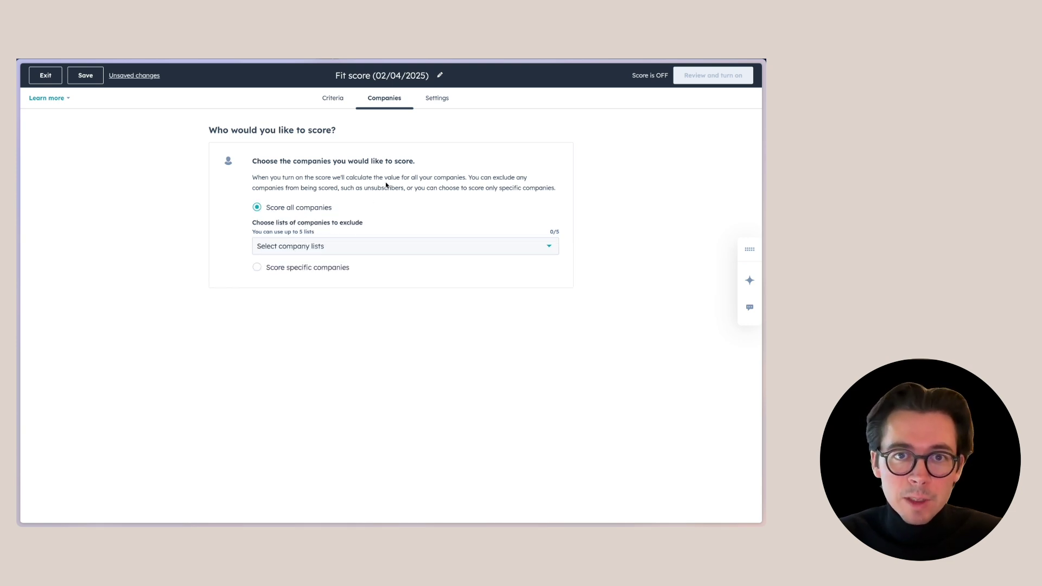
{"action": "left_click", "coordinate": [446, 103]}
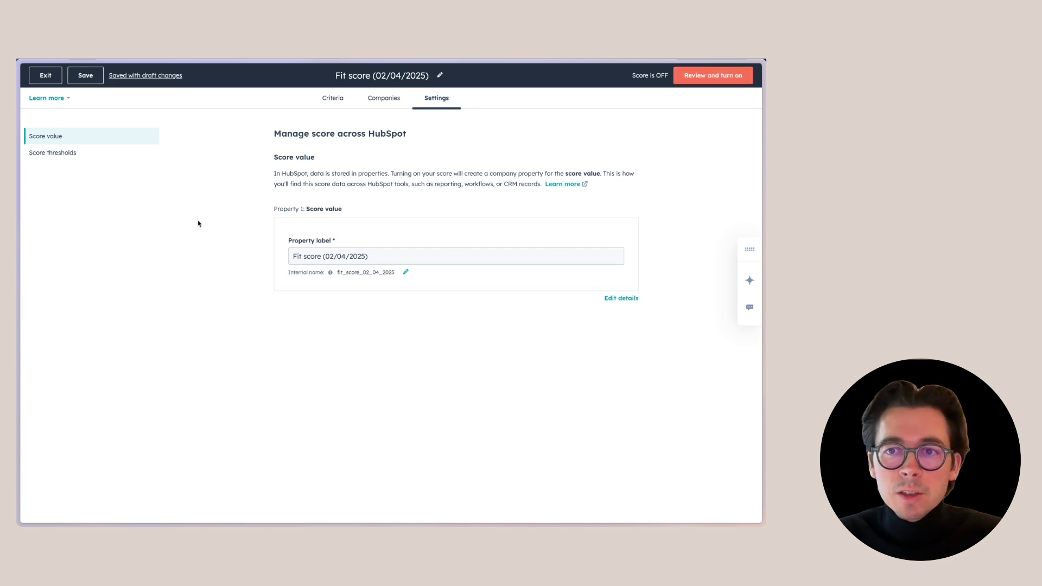
{"action": "left_click", "coordinate": [54, 158]}
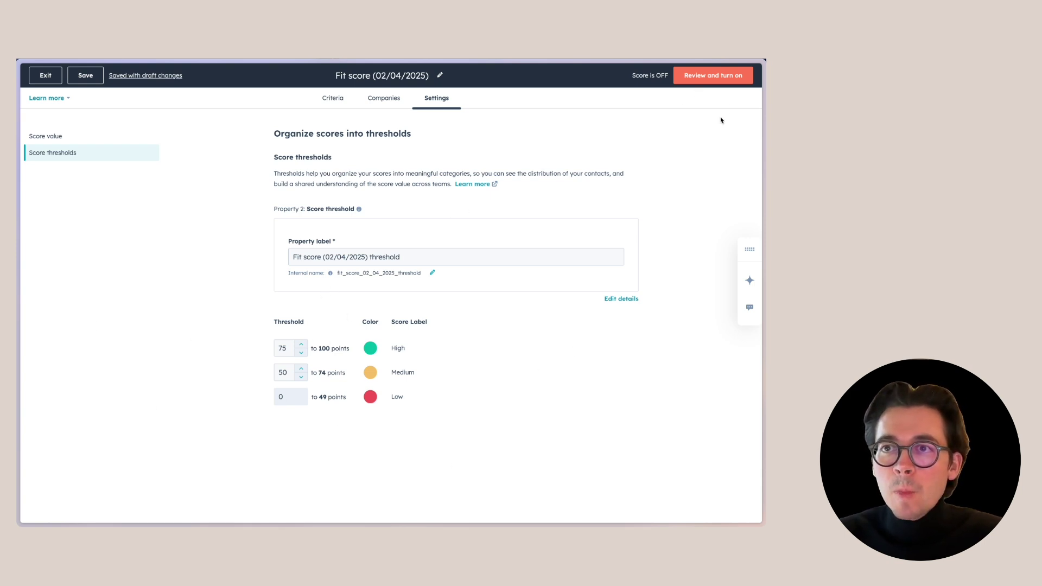
- Review and turn on the company fit score, and look over its overview and score distribution
{"action": "left_click", "coordinate": [724, 80]}
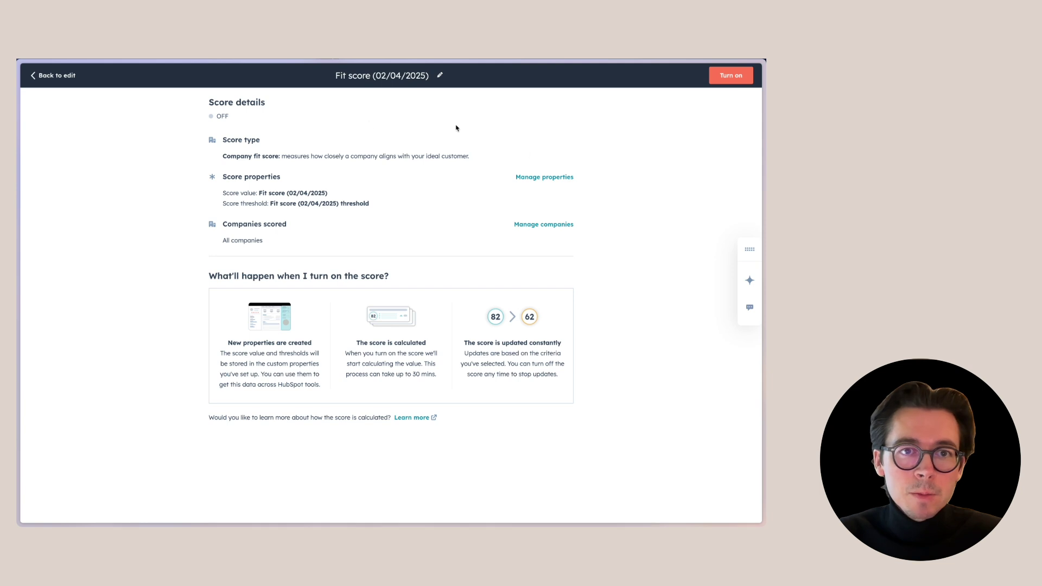
{"action": "left_click", "coordinate": [731, 75]}
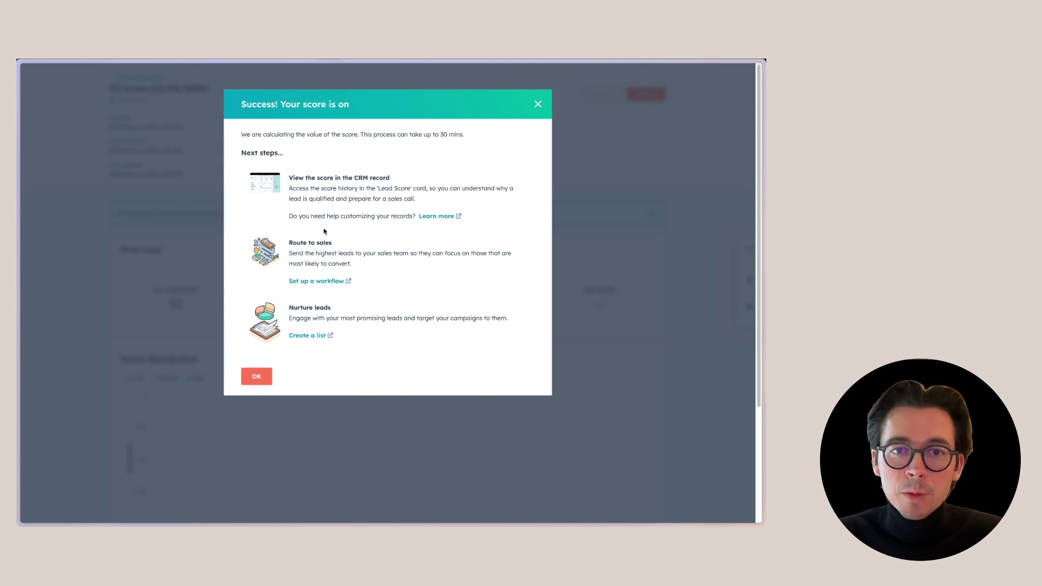
{"action": "left_click", "coordinate": [265, 379]}
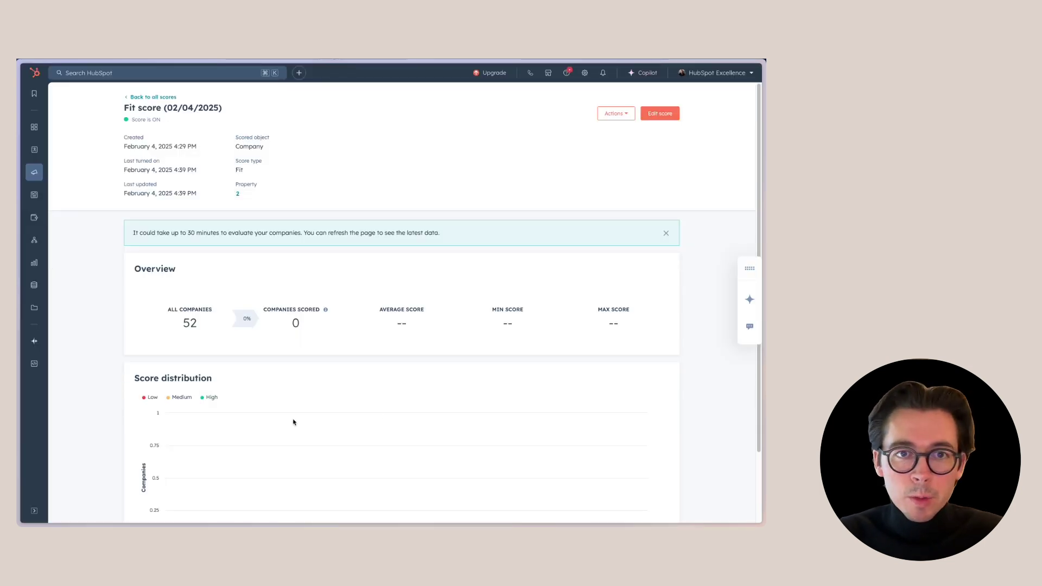
{"action": "scroll", "coordinate": [378, 370], "scroll_direction": "down", "scroll_amount": 2}
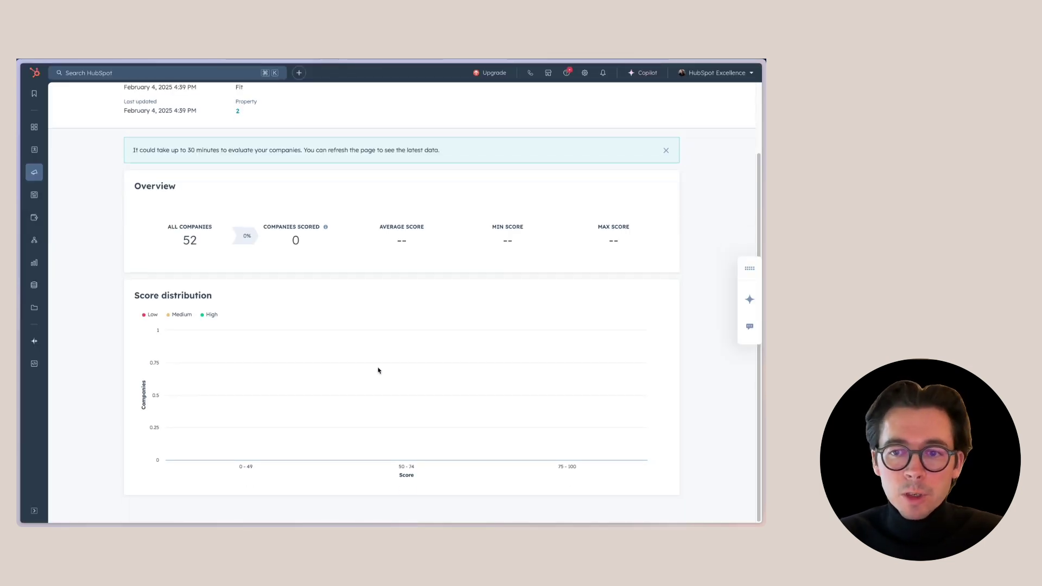
{"action": "scroll", "coordinate": [378, 370], "scroll_direction": "up", "scroll_amount": 2}
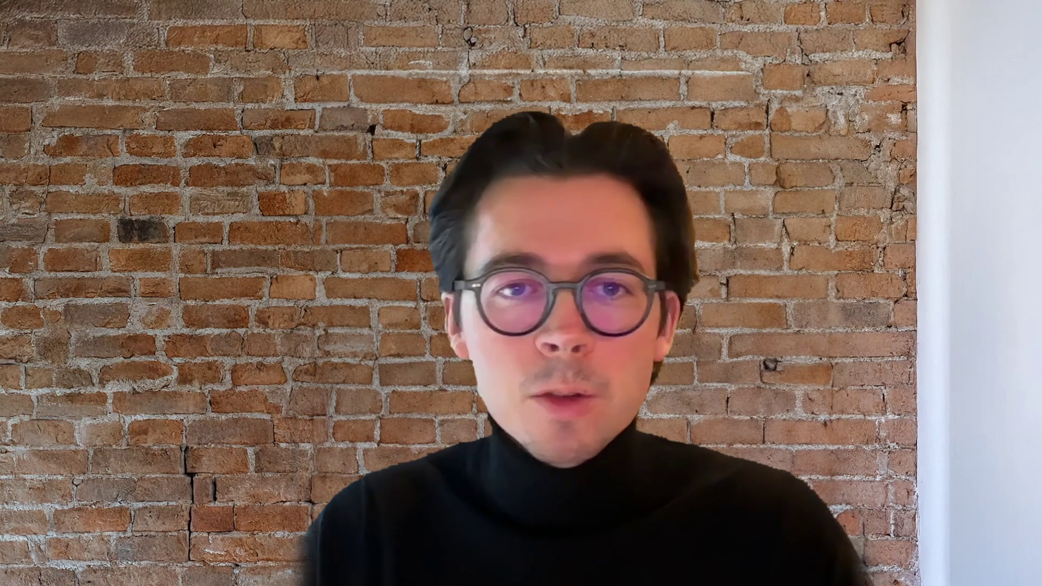